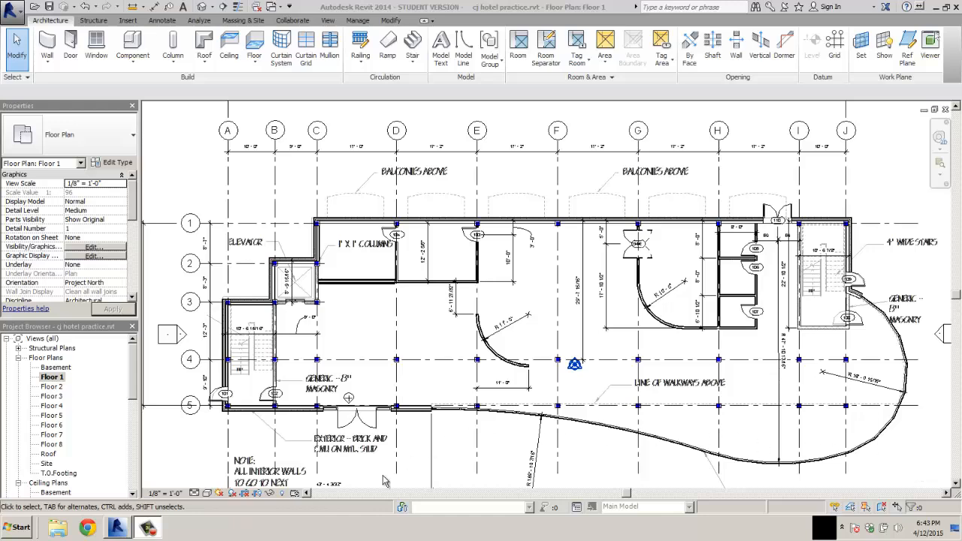
- Open the T.O.Footing floor plan and set its underlay to Floor 1
left_click(59, 474)
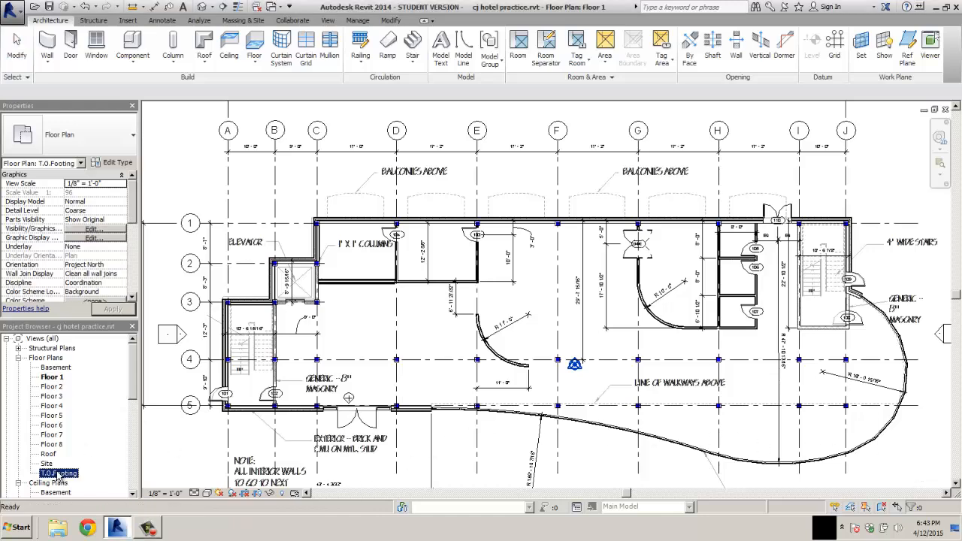
double_click(59, 474)
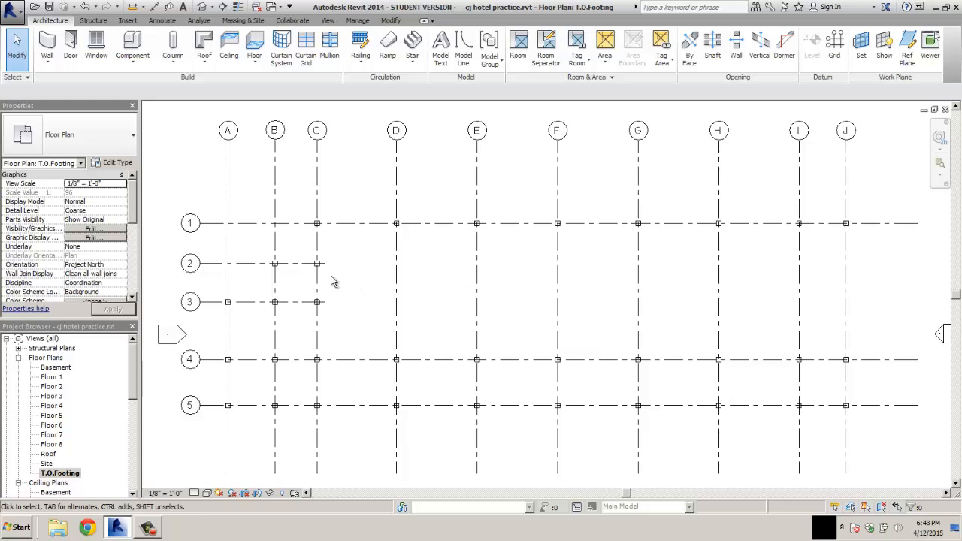
left_click(90, 246)
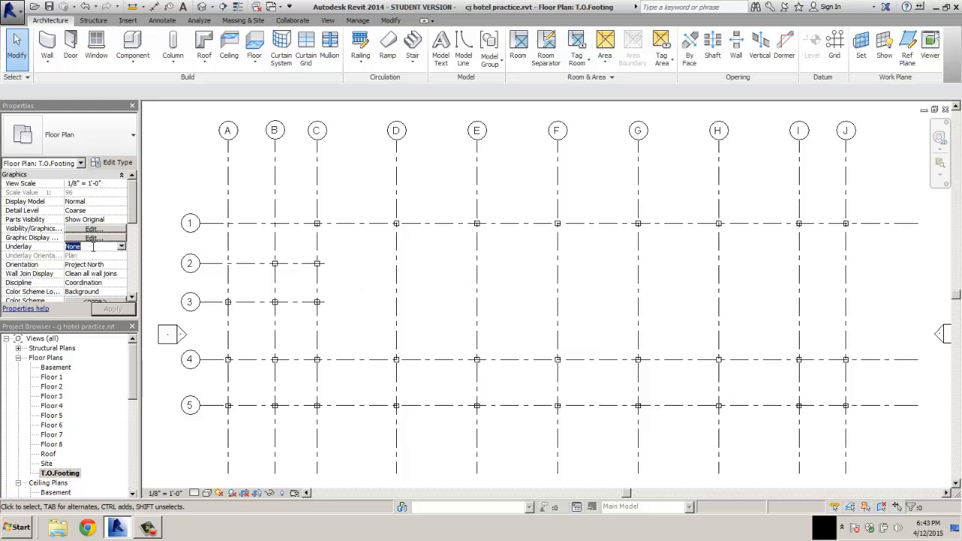
left_click(120, 247)
left_click(104, 279)
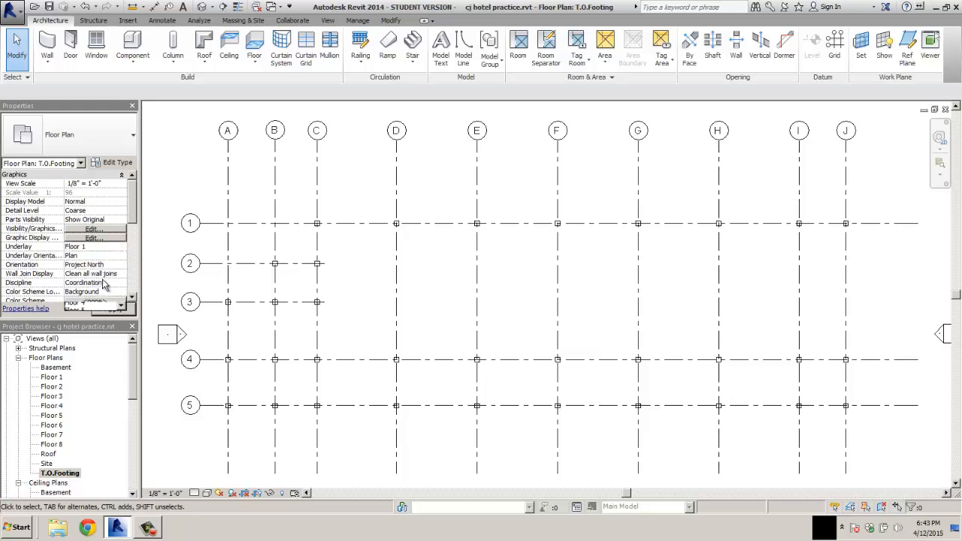
left_click(112, 310)
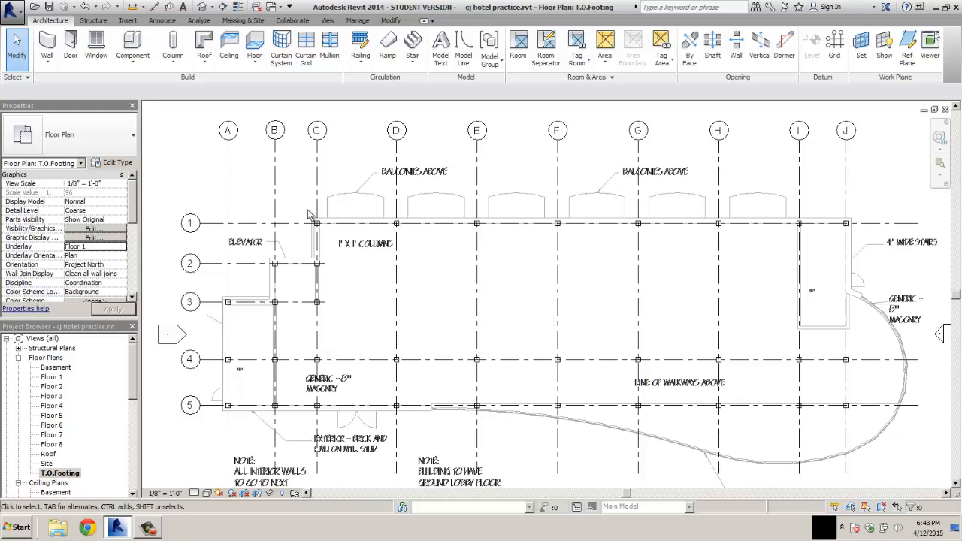
- In the plan's view range, set the top to Level Above (Basement) and the cut plane offset to 3' 6"
left_click_drag(132, 207, 128, 260)
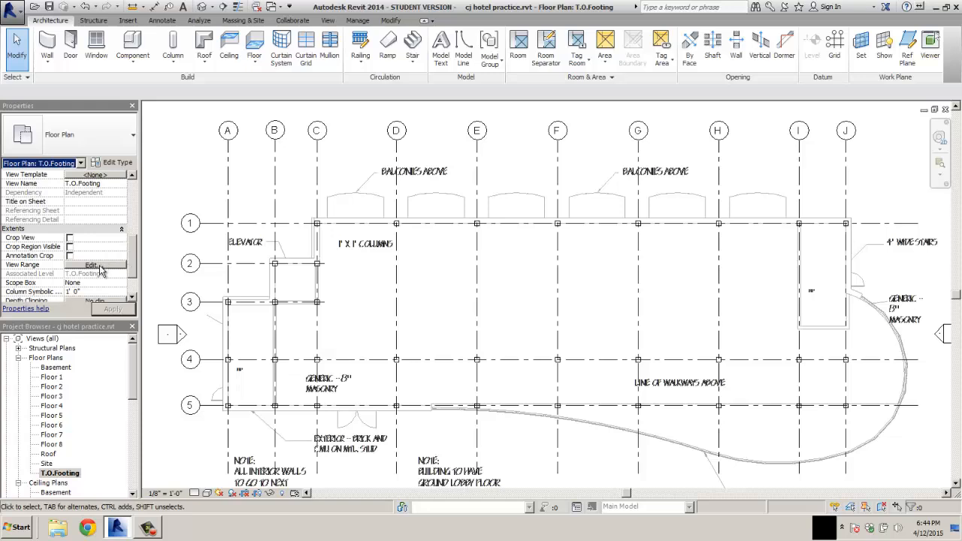
left_click(94, 267)
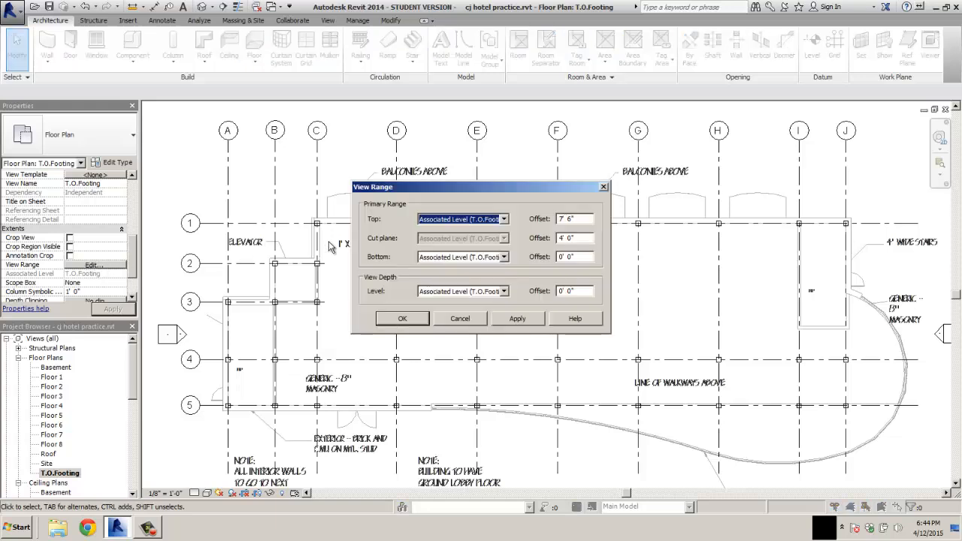
left_click(504, 220)
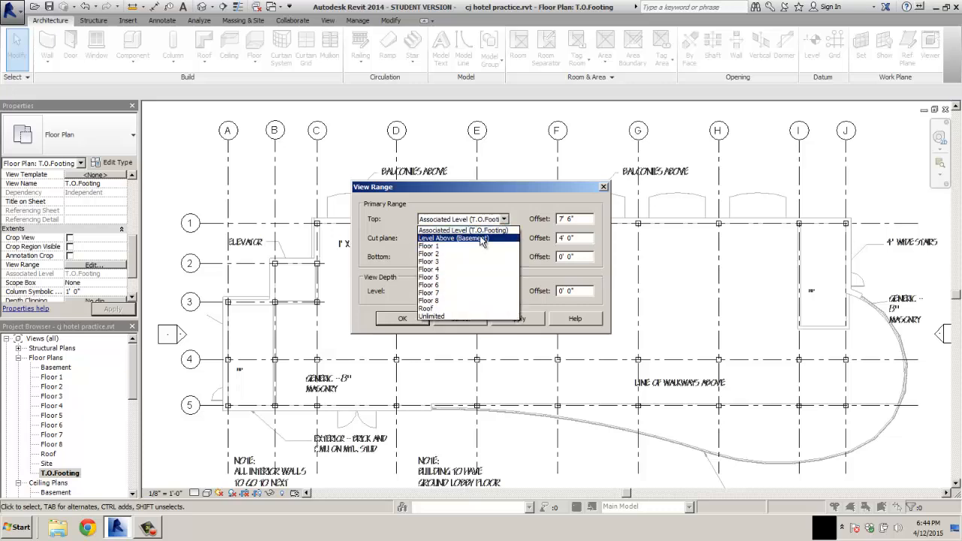
left_click(481, 238)
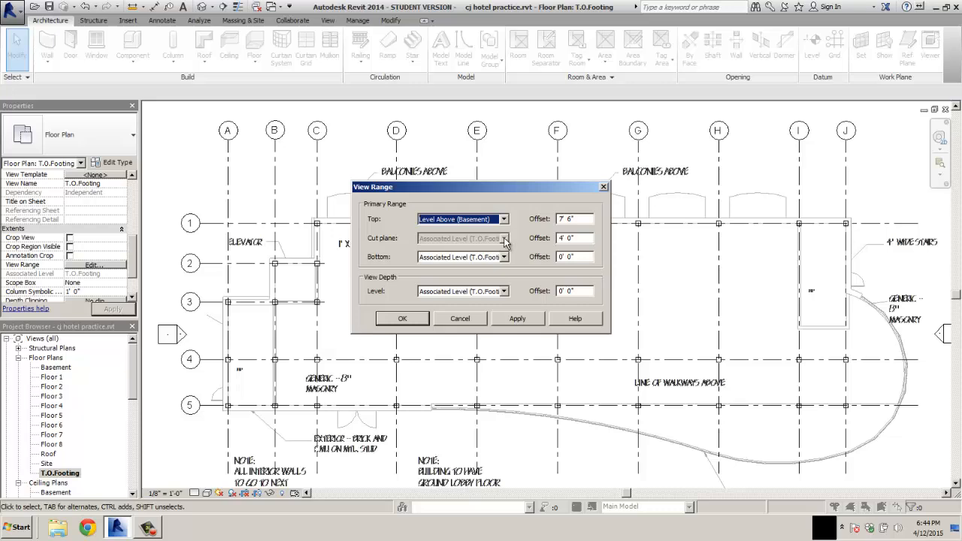
left_click_drag(584, 237, 531, 239)
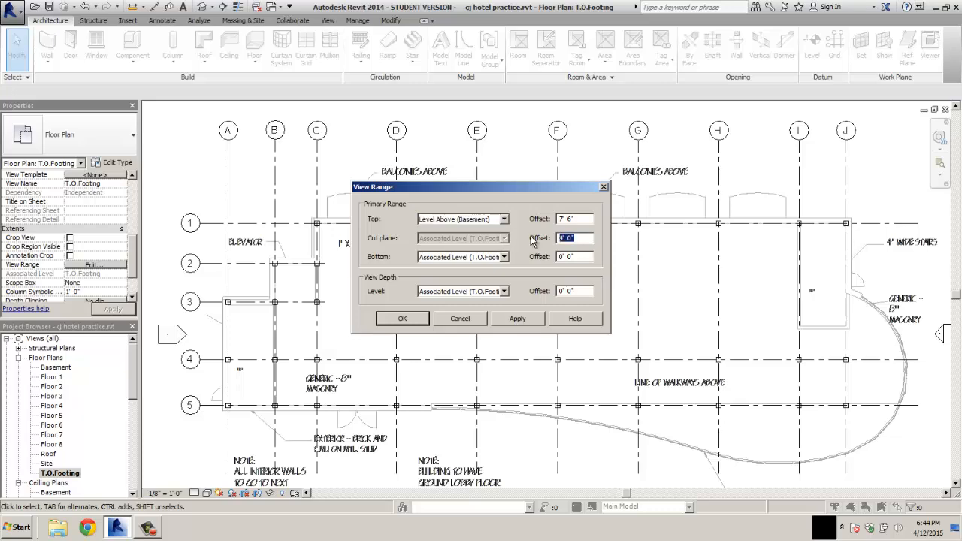
type("3'6\"")
- Set both the view range bottom and the view depth level to Unlimited, and apply the view range
left_click(583, 256)
left_click(504, 257)
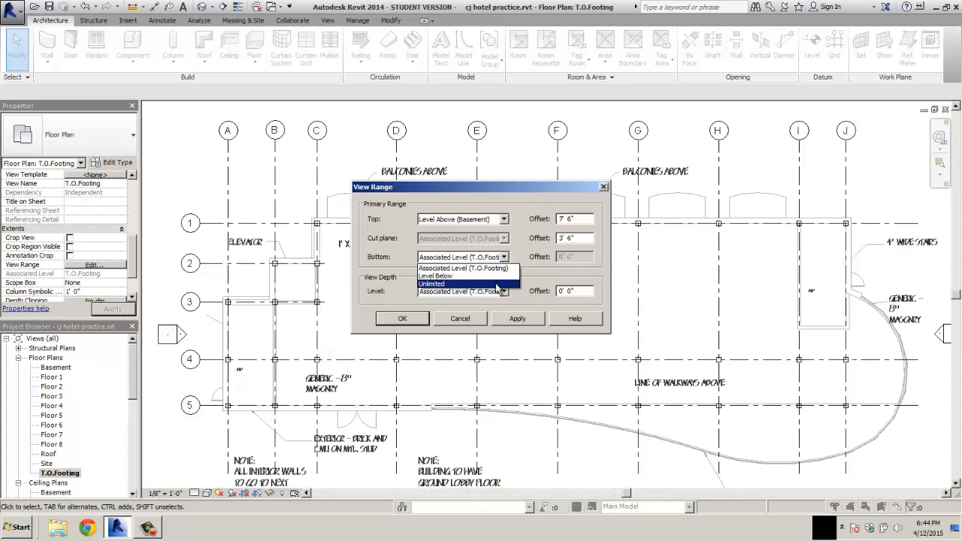
left_click(497, 283)
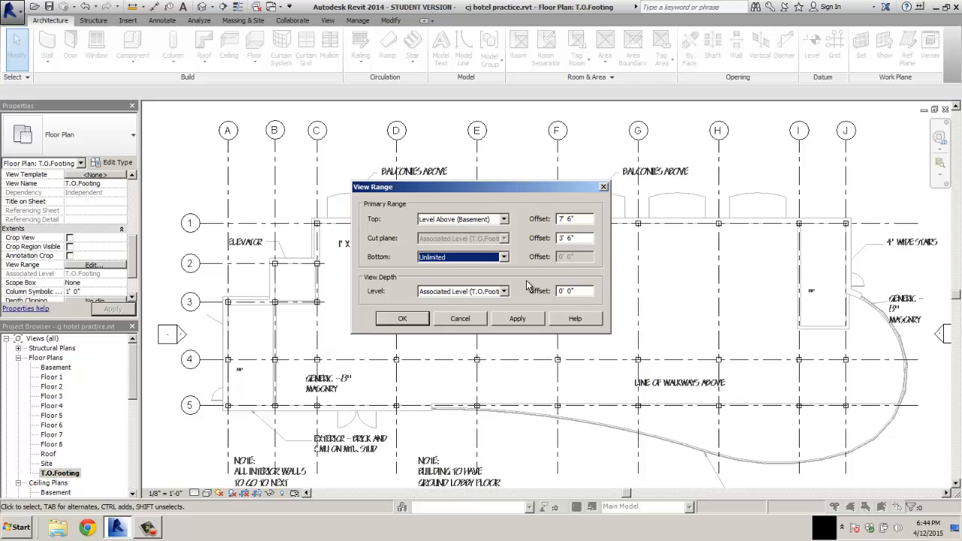
left_click(504, 291)
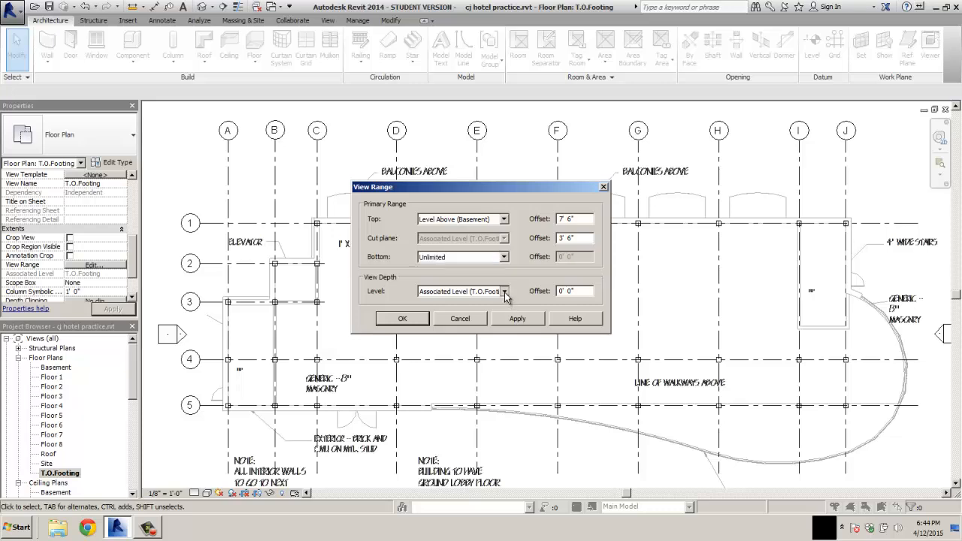
left_click(489, 318)
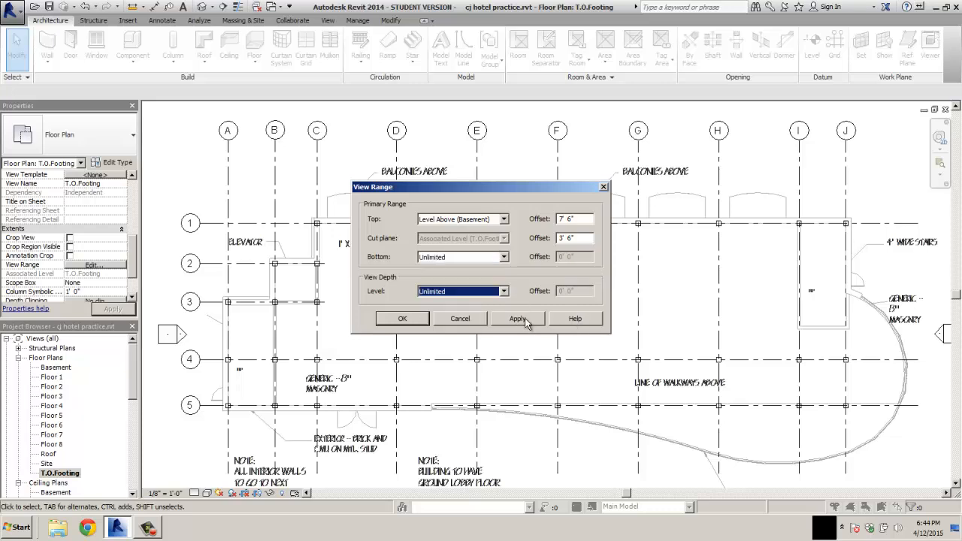
left_click(522, 319)
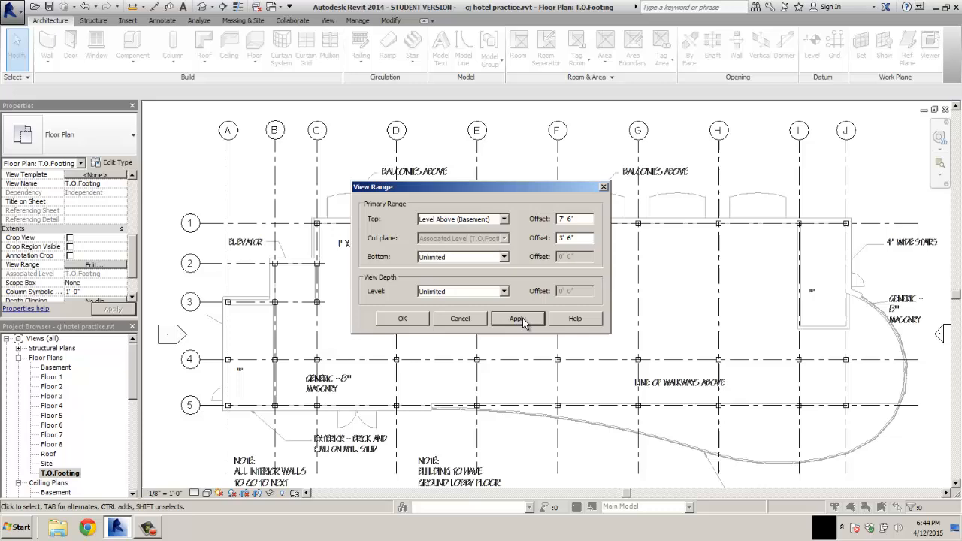
left_click(403, 322)
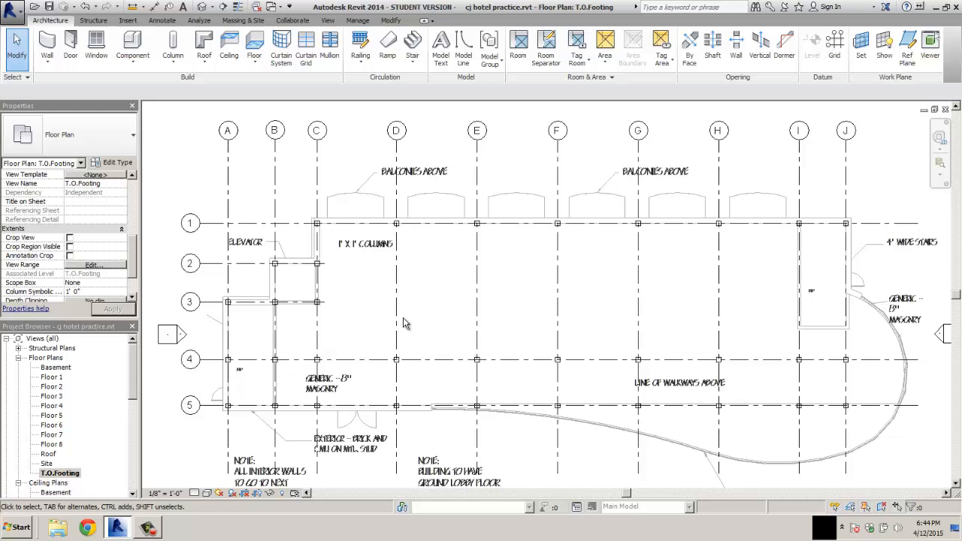
- Start a new wall of type Generic - 12" Masonry with its location line at Core Centerline
left_click(48, 45)
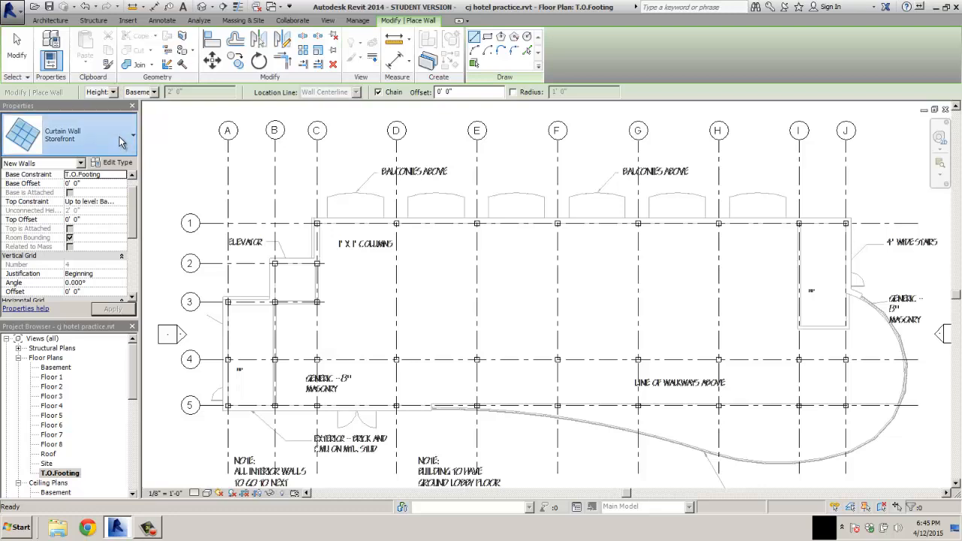
left_click(122, 142)
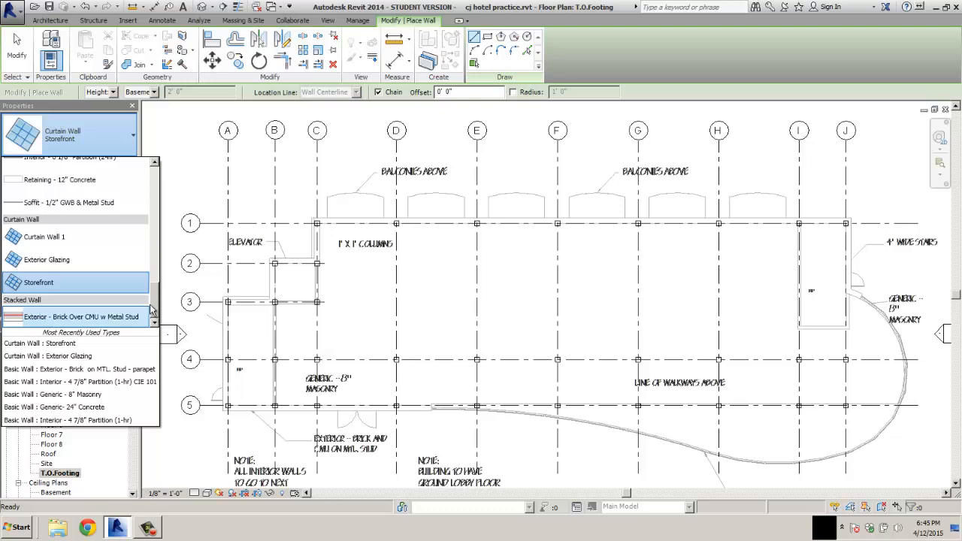
left_click_drag(153, 311, 154, 246)
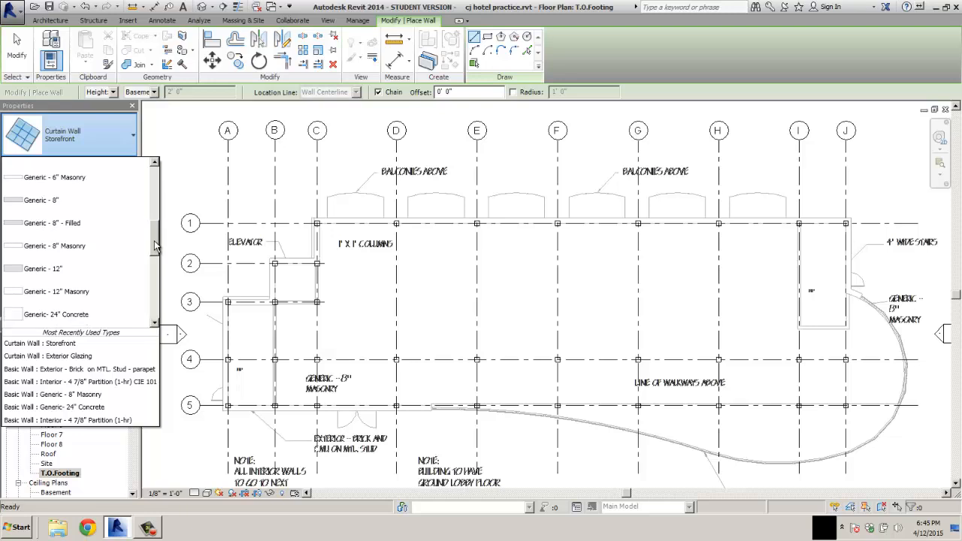
left_click(66, 293)
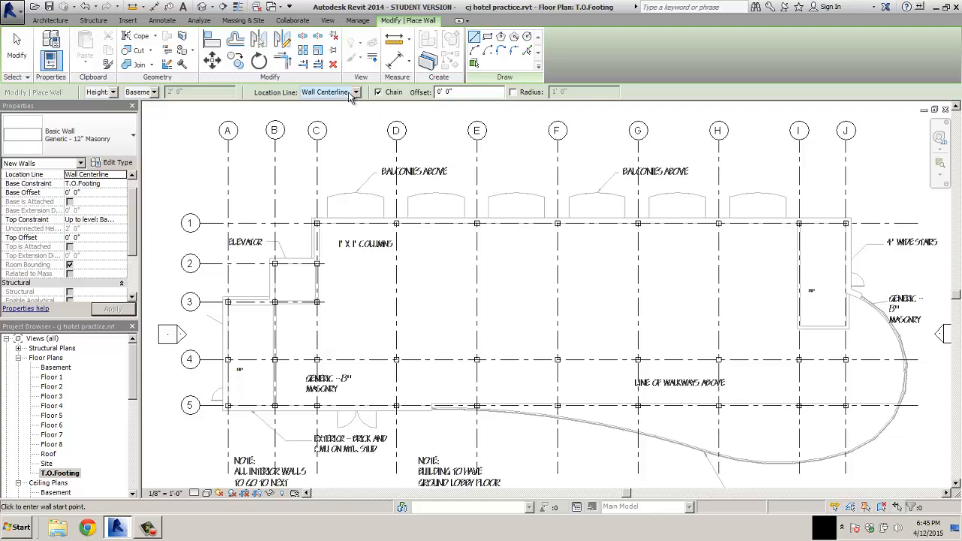
left_click(353, 93)
left_click(351, 110)
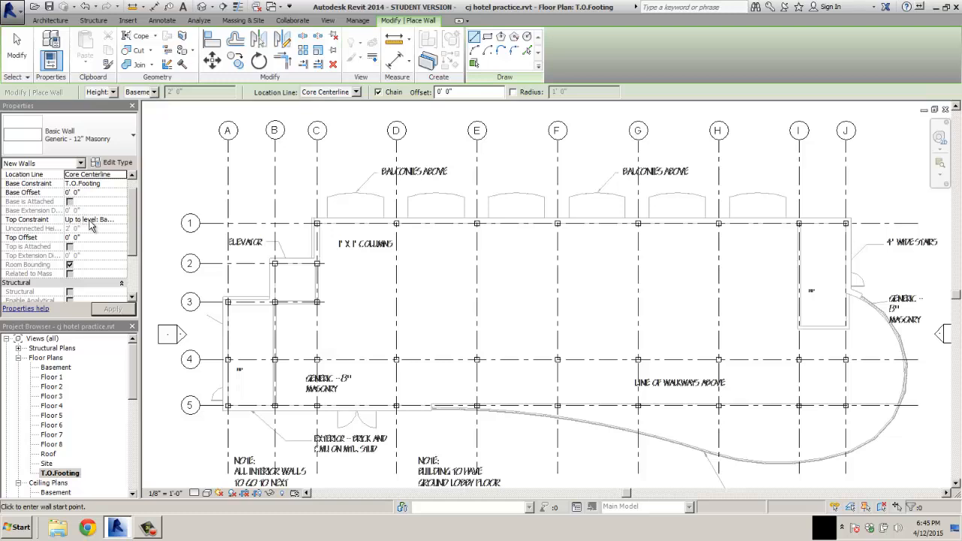
- Set the new wall's top constraint to Up to level: Floor 1 and switch to creating walls by picking lines
left_click(122, 219)
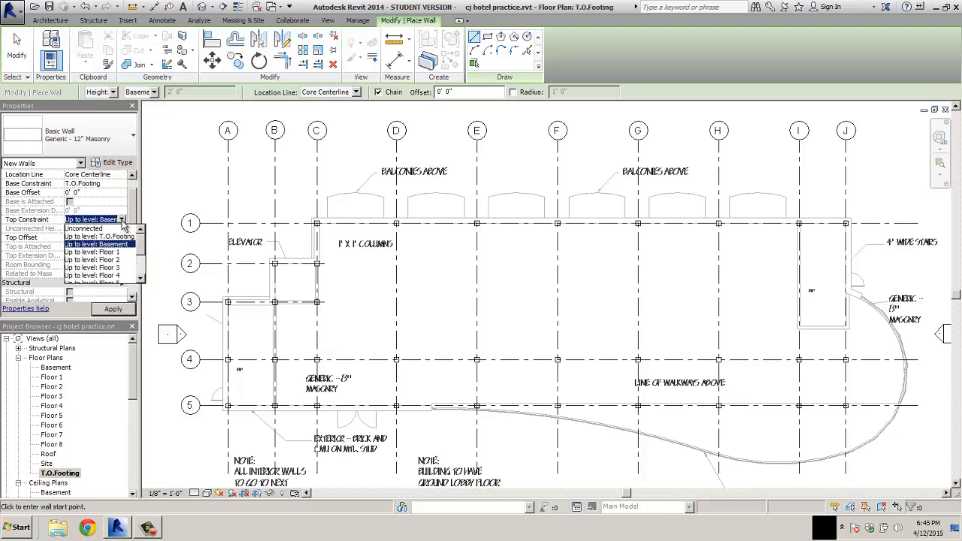
left_click(118, 253)
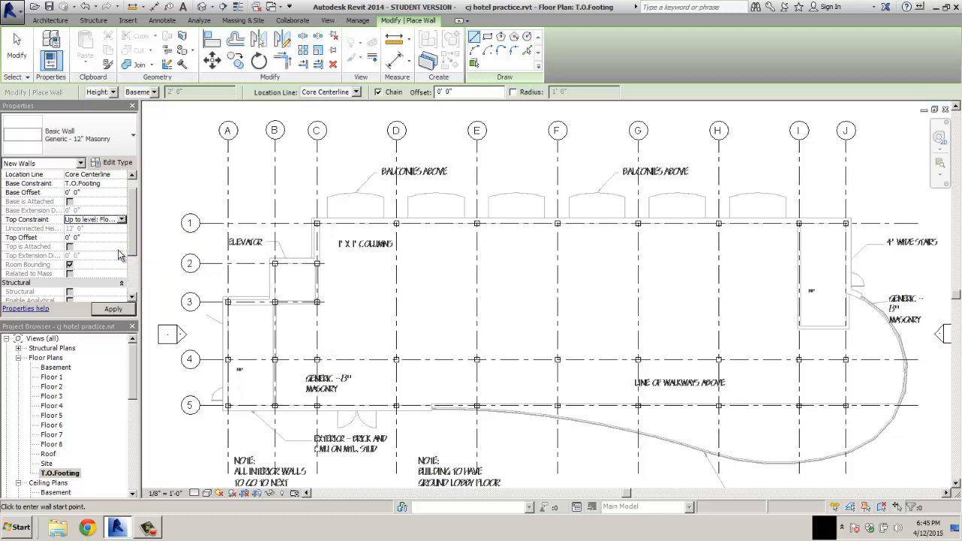
left_click(121, 220)
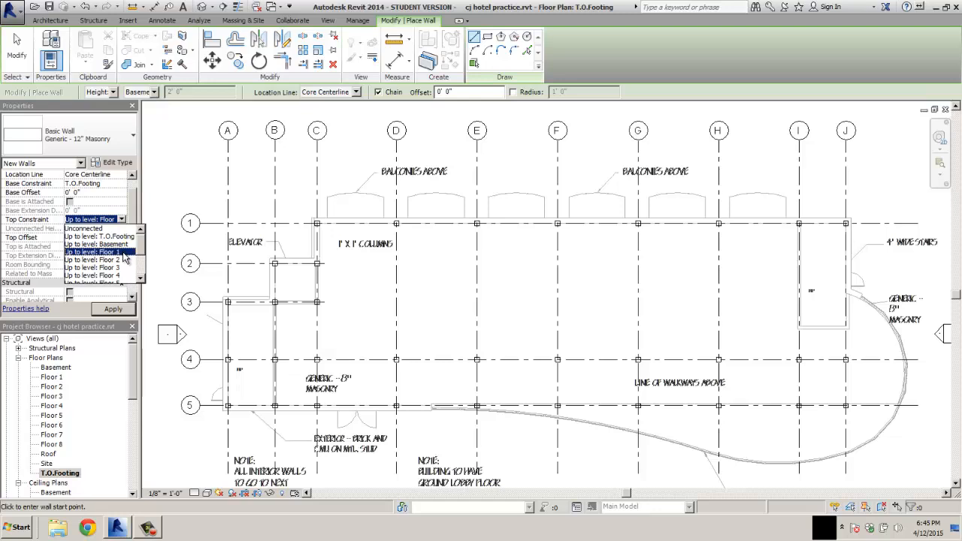
left_click(124, 254)
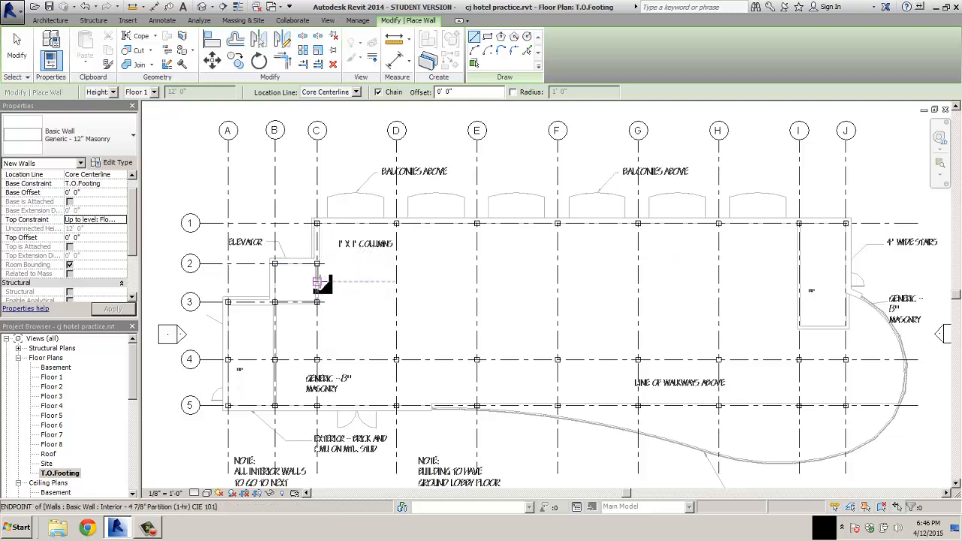
left_click(528, 53)
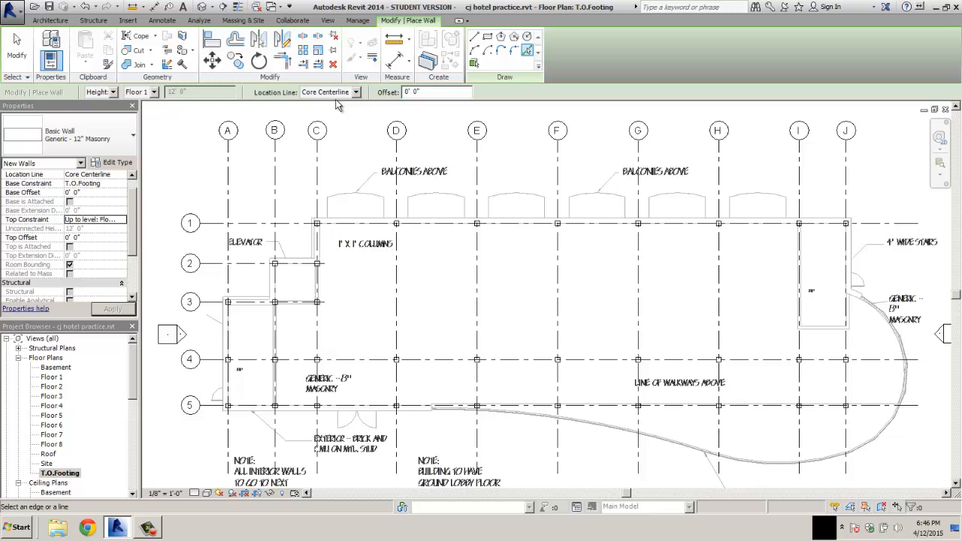
scroll(336, 106, "up", 2)
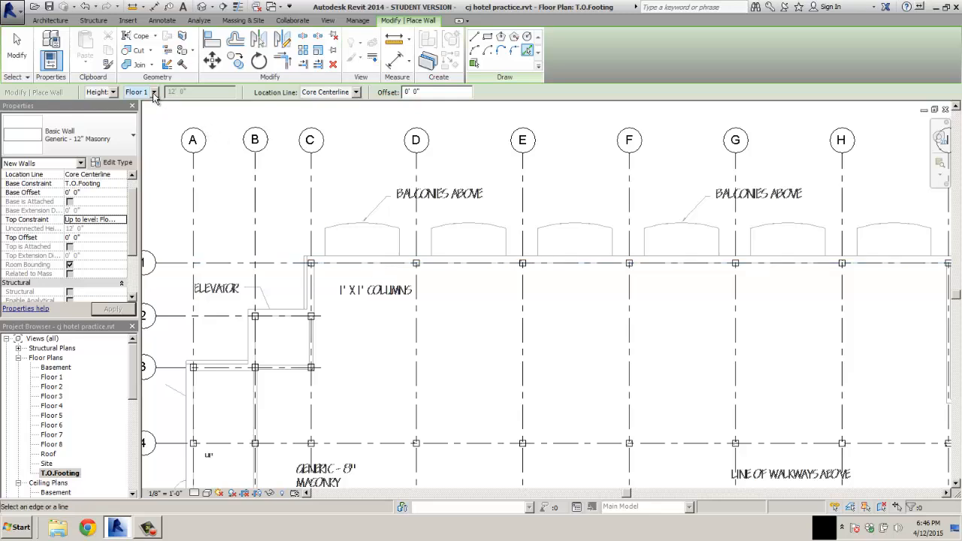
left_click(331, 92)
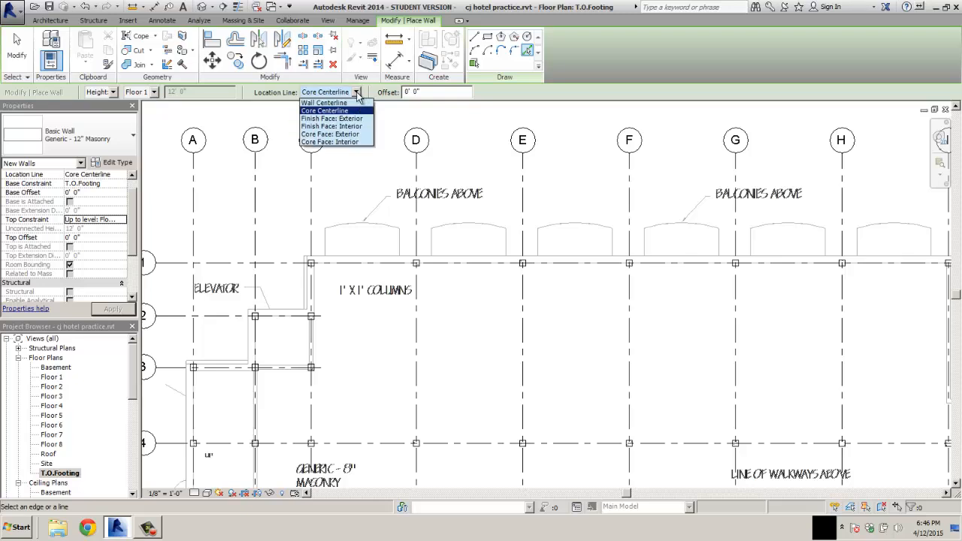
left_click(325, 100)
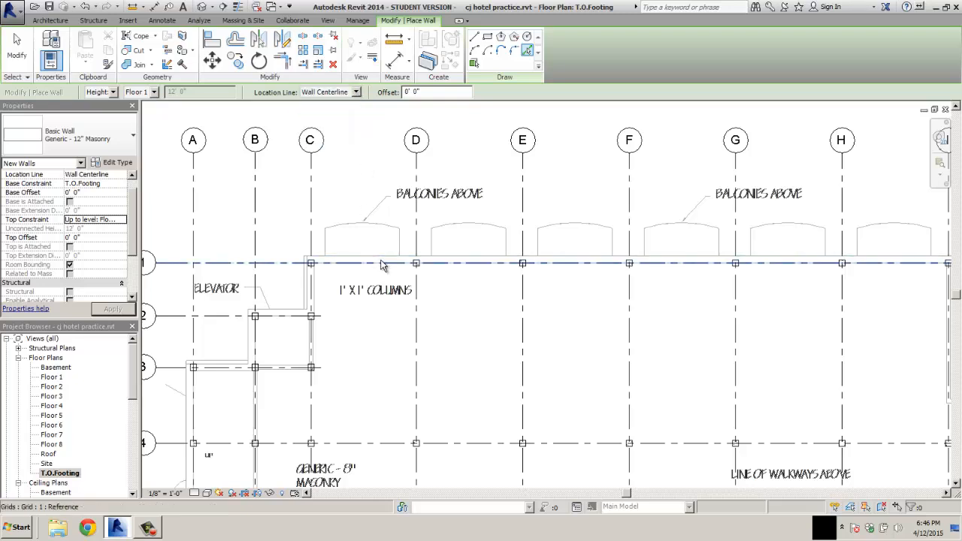
left_click(356, 91)
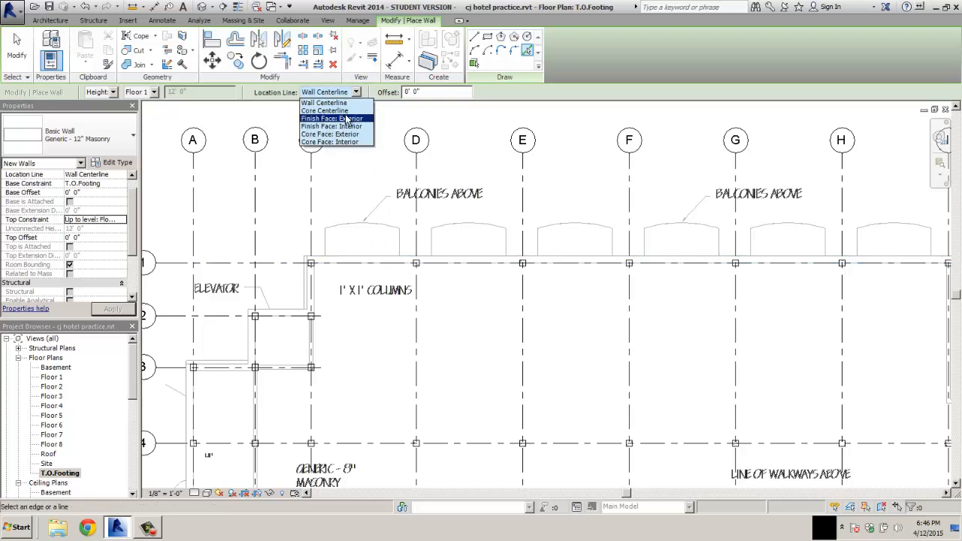
left_click(368, 110)
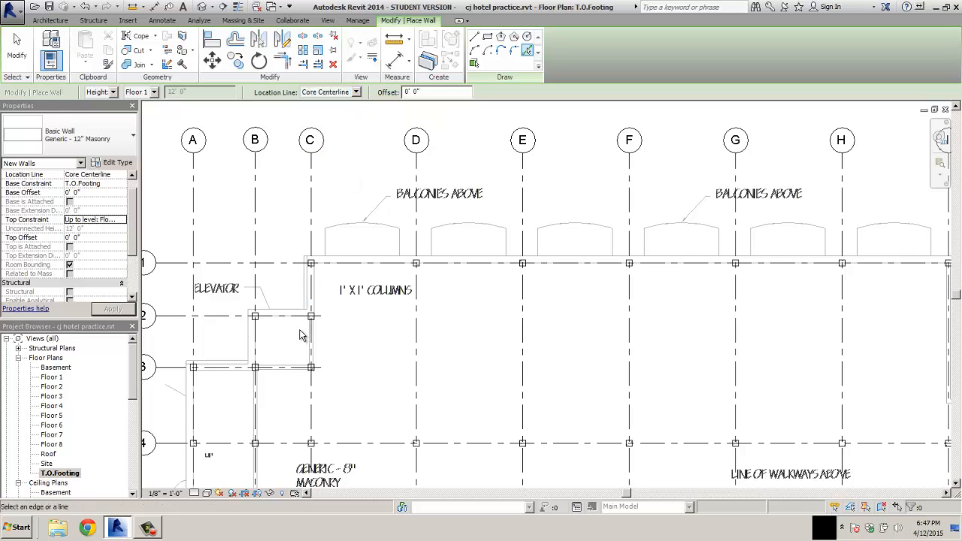
- Place foundation walls on the underlay's exterior walls along grid 2 between B and C, and along grid C between 1 and 2
scroll(295, 321, "up", 1)
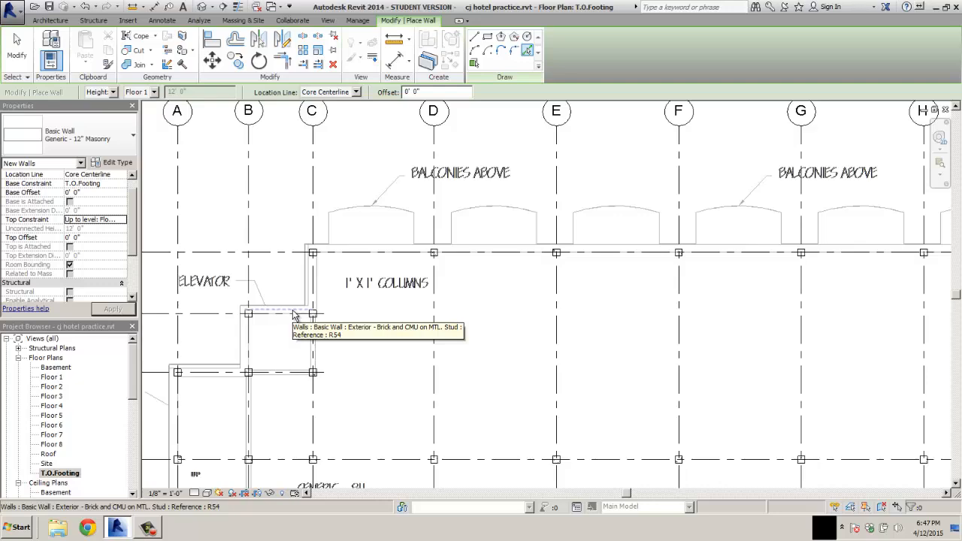
left_click(294, 314)
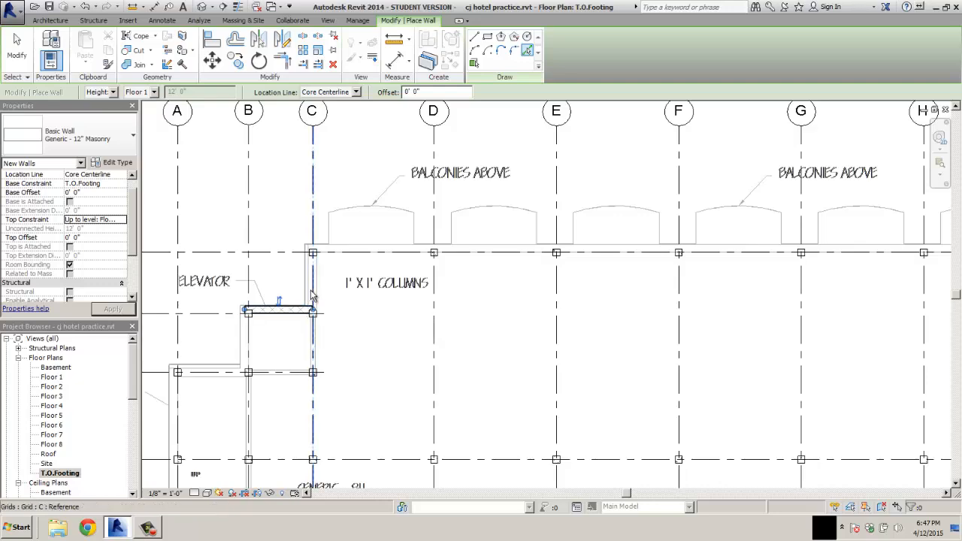
scroll(312, 295, "up", 2)
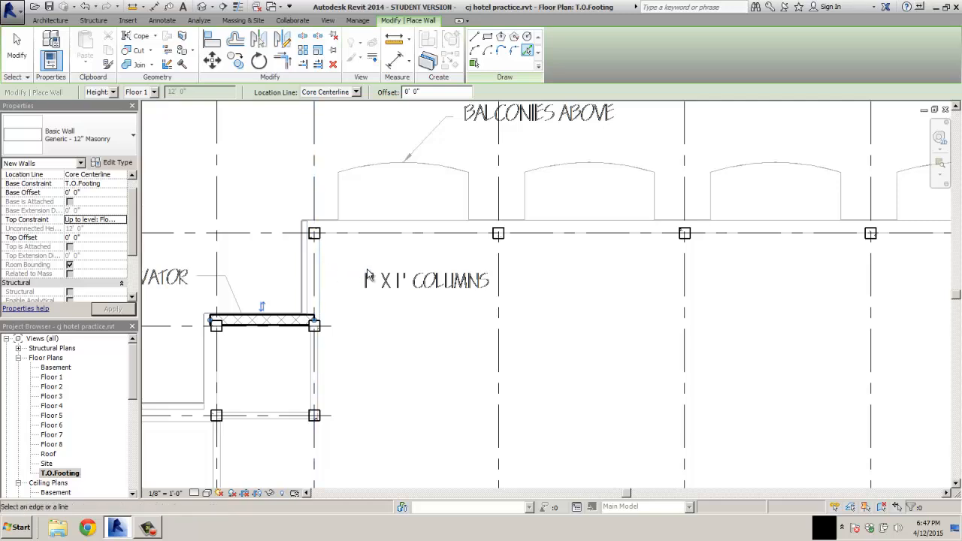
left_click(309, 272)
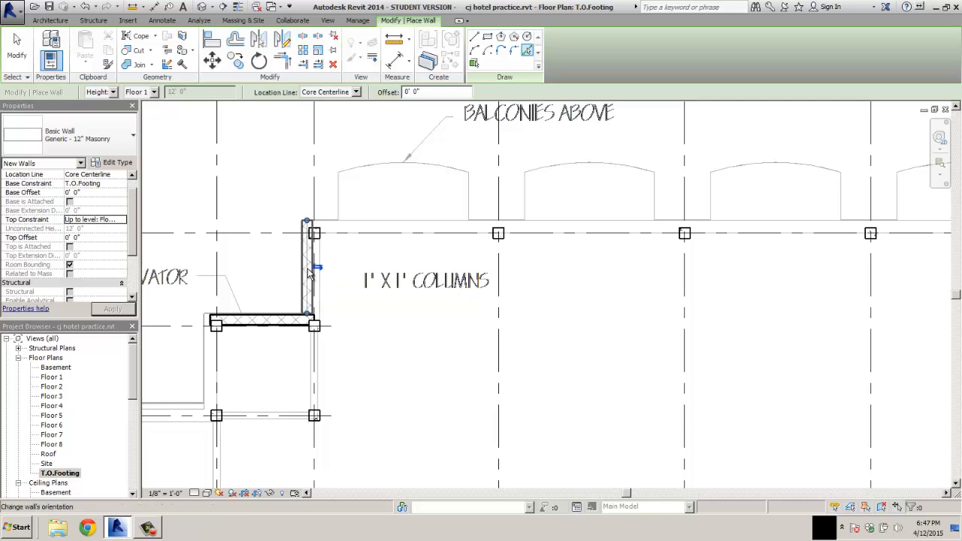
- Place foundation walls on the underlay's exterior walls along grid 1 from grid C onward, and along grid B between 2 and 3
left_click(342, 230)
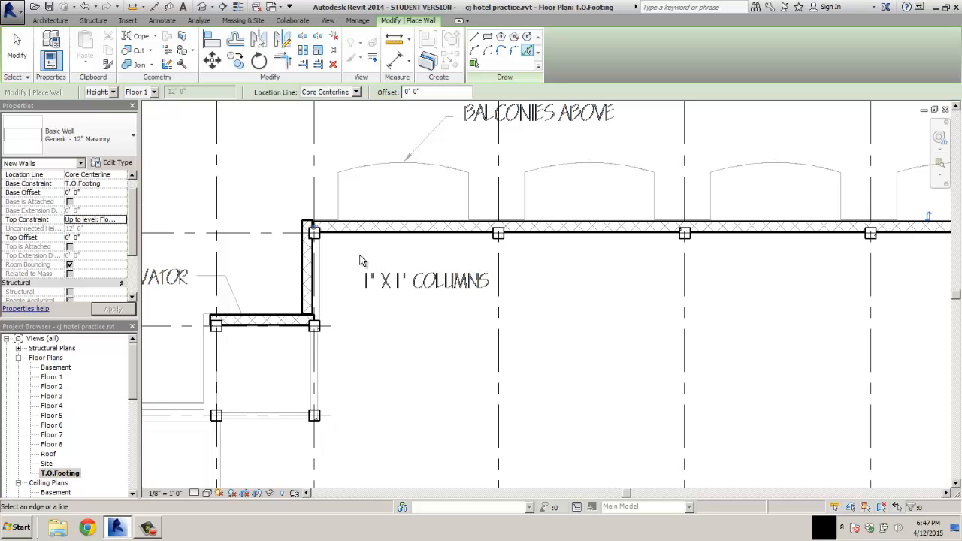
left_click(211, 374)
middle_click_drag(245, 380, 393, 279)
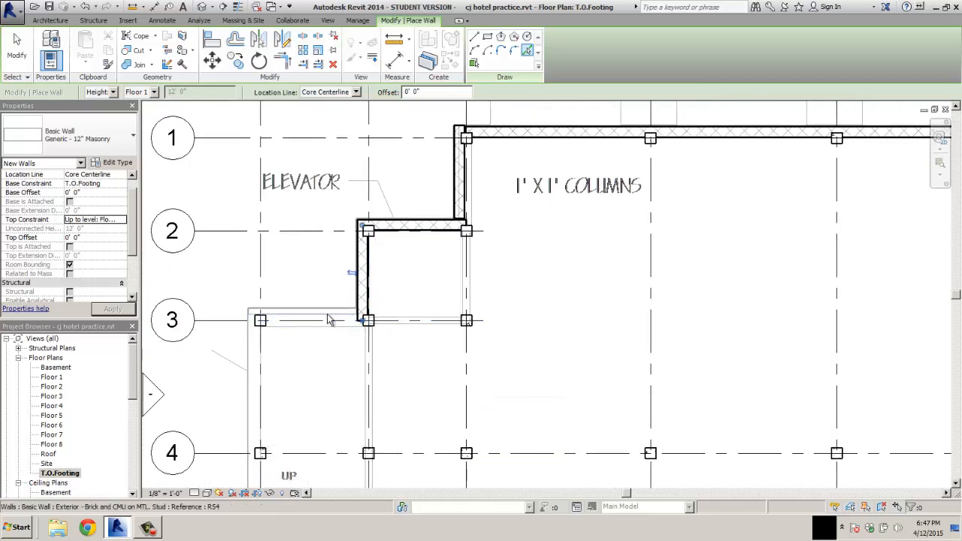
- Continue the foundation walls along grid 3 between A and B, grid A from 3 to 5, and grid 5 up to the curtain wall
left_click(302, 320)
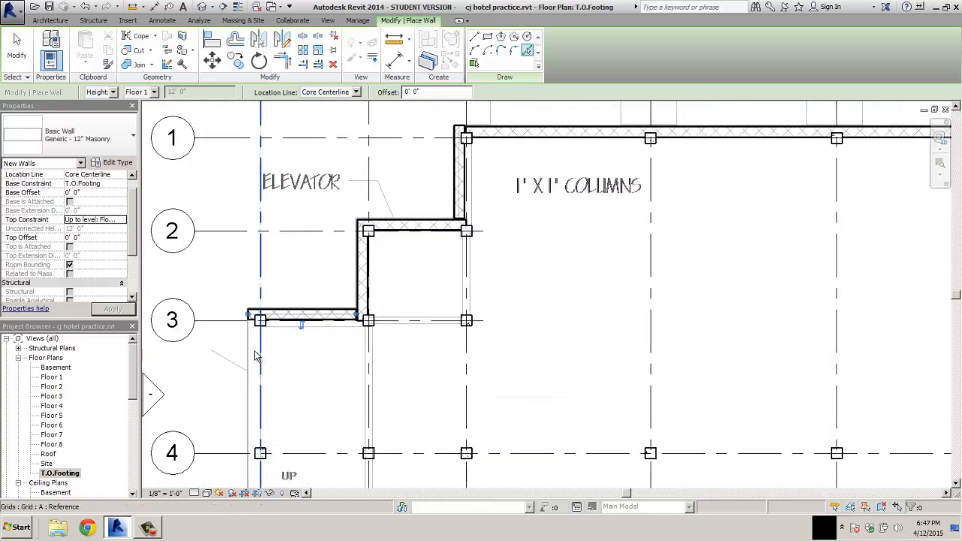
left_click(255, 353)
middle_click_drag(305, 368, 311, 154)
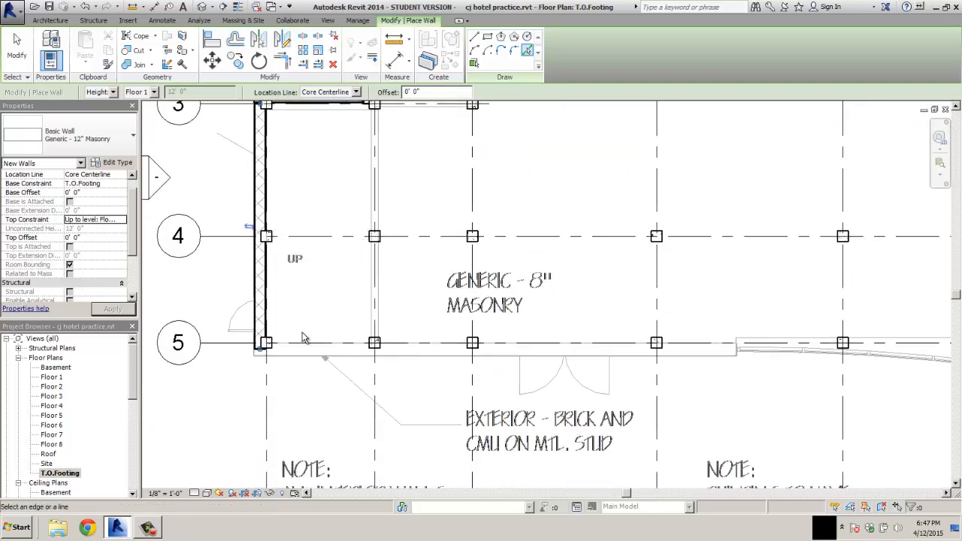
left_click(303, 337)
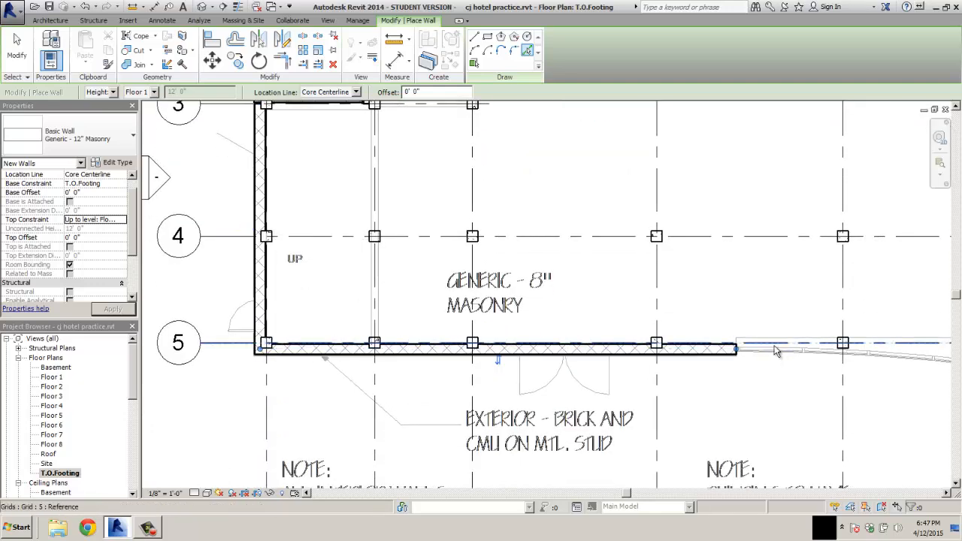
- Place a foundation wall on the first curved curtain wall segment, starting at the end of the straight grid 5 wall
middle_click_drag(776, 351, 172, 328)
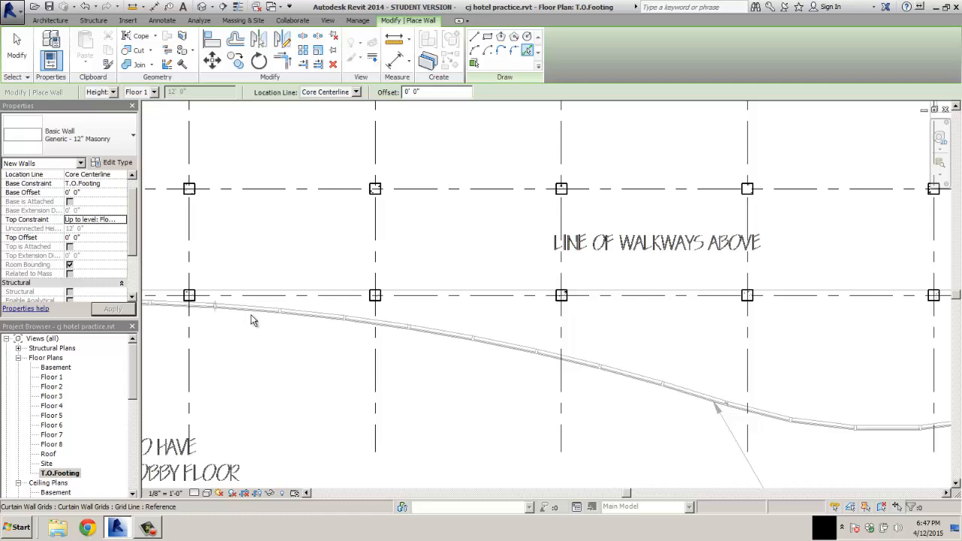
middle_click_drag(284, 325, 461, 350)
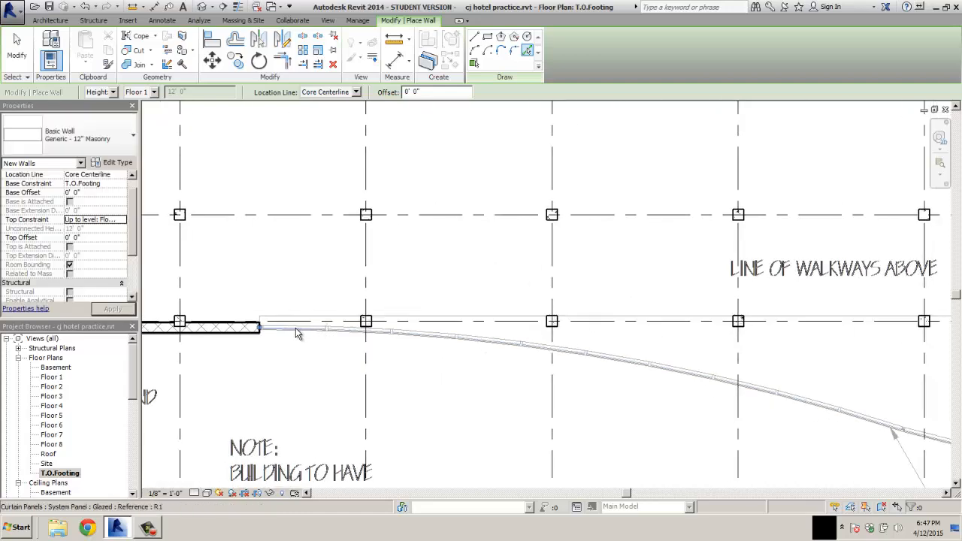
scroll(299, 332, "down", 2)
scroll(267, 333, "up", 5)
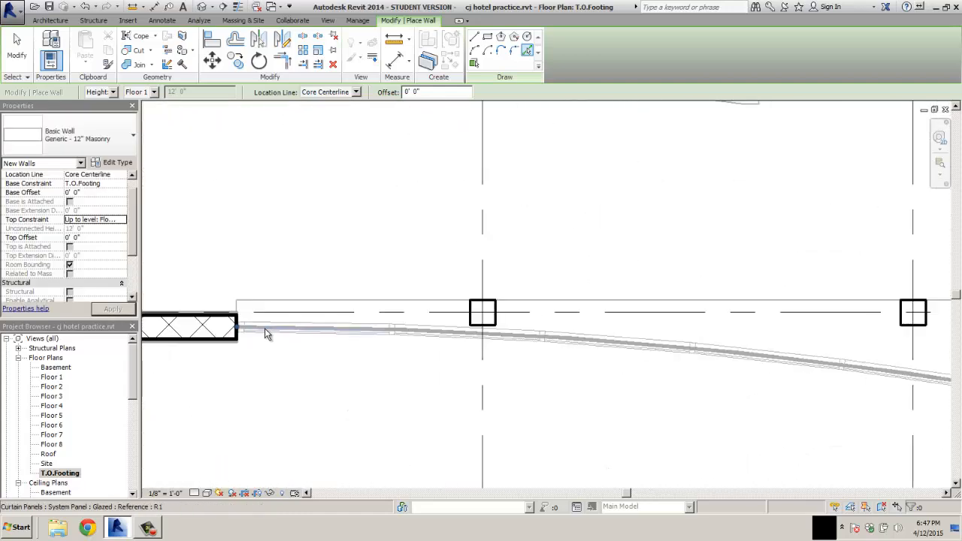
scroll(264, 334, "up", 2)
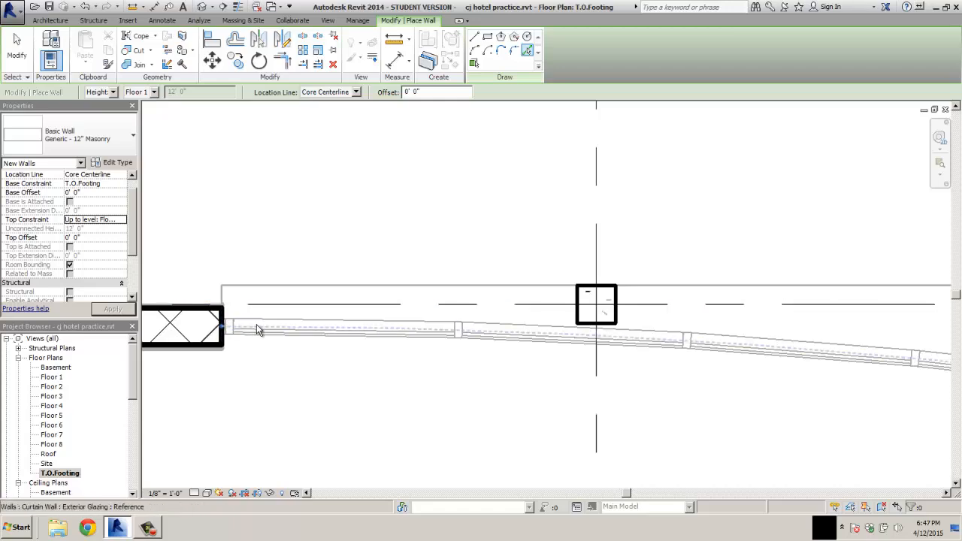
left_click(256, 324)
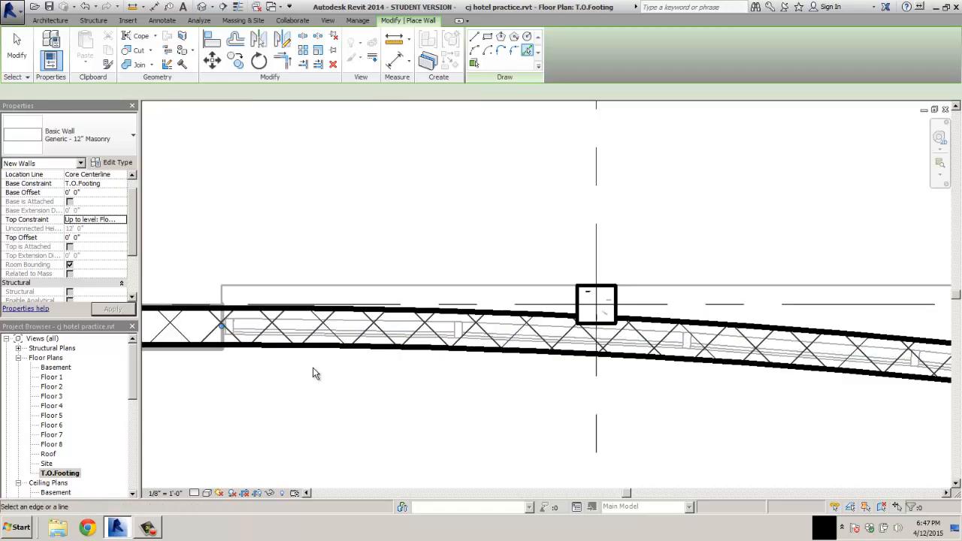
- Place a foundation wall on the second curved curtain wall segment, continuing from the end of the first curve
scroll(316, 369, "up", 2)
scroll(323, 353, "down", 4)
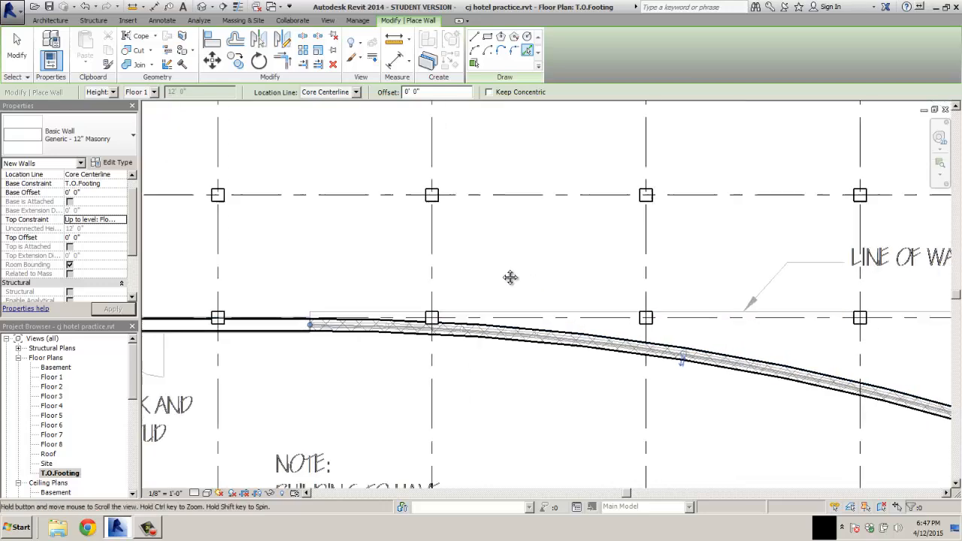
scroll(747, 368, "up", 4)
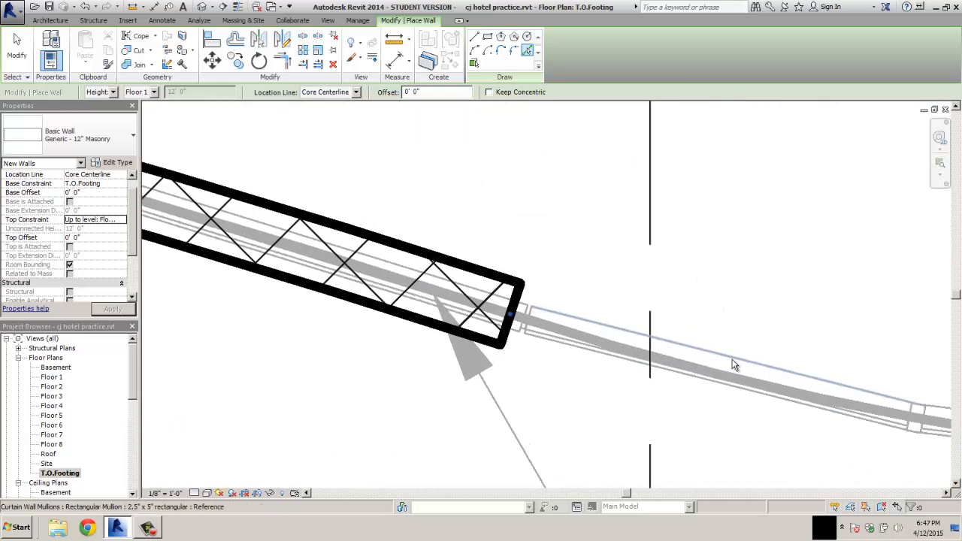
left_click(521, 322)
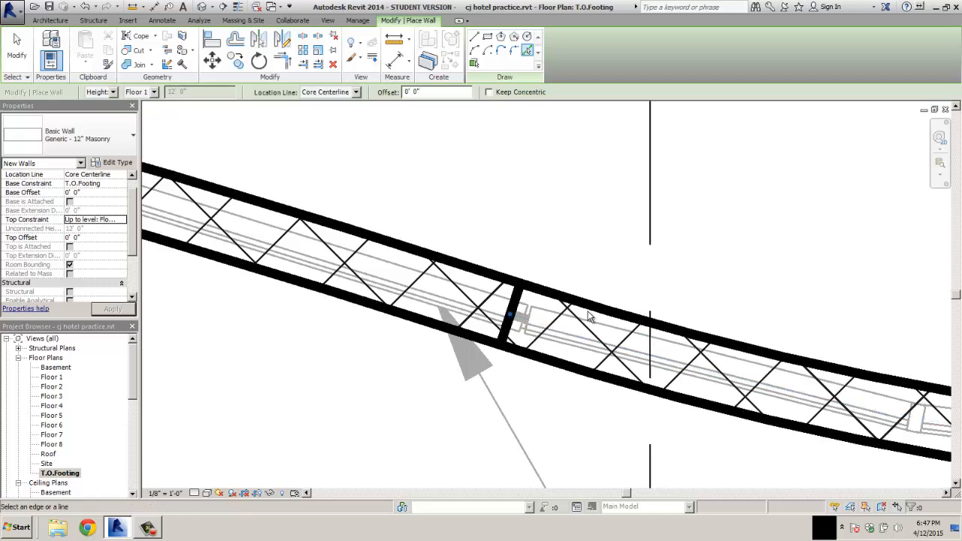
- Place a foundation wall on the last curved curtain wall segment, which wraps up toward the 4' wide stairs
scroll(589, 319, "down", 6)
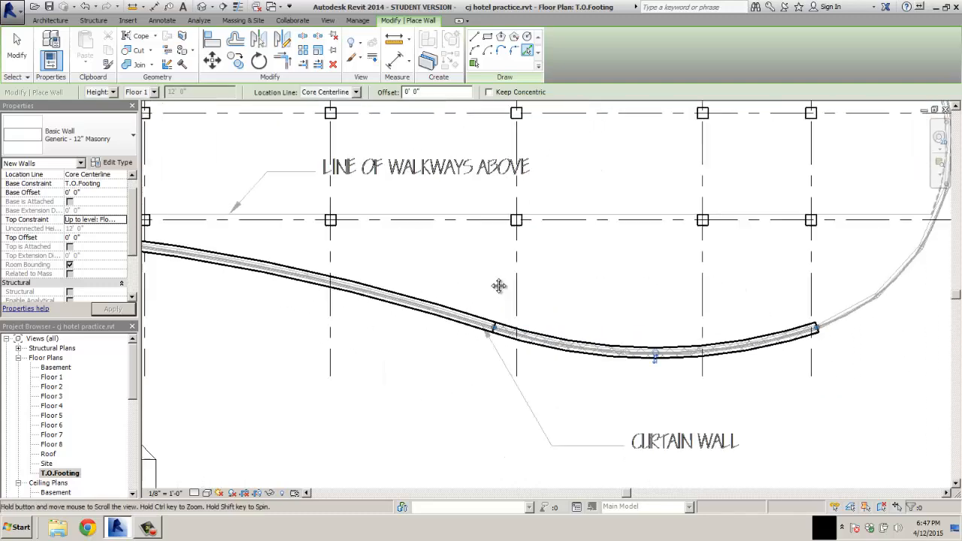
scroll(498, 286, "up", 3)
scroll(429, 334, "up", 5)
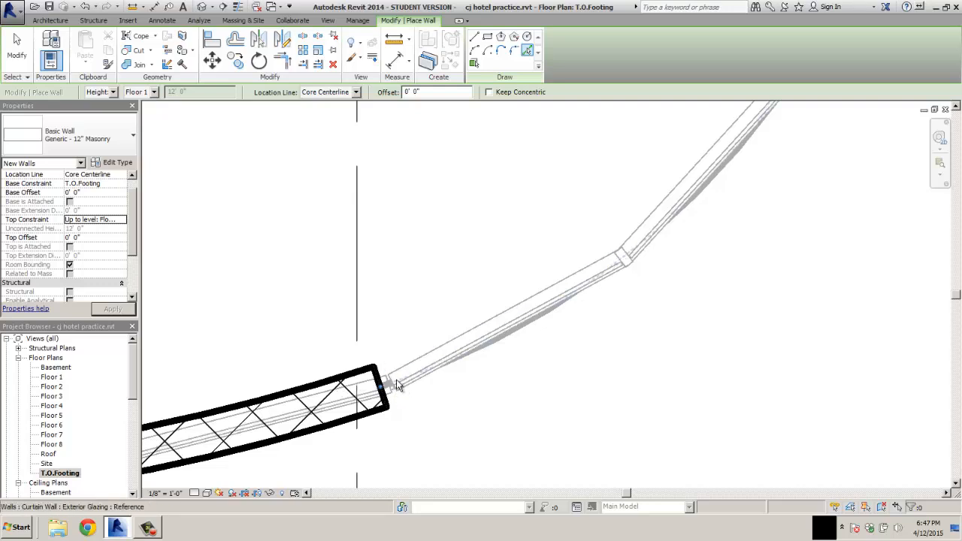
left_click(398, 384)
scroll(515, 433, "up", 3)
scroll(519, 438, "down", 2)
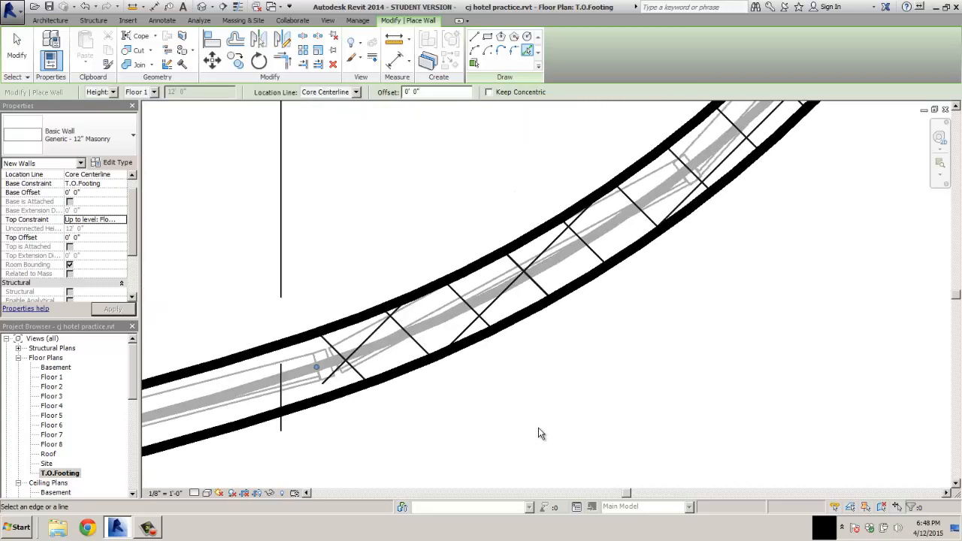
- Place a foundation wall along the straight exterior wall of the 4' wide stairs, between grid 1 and the curved wall
scroll(538, 434, "down", 6)
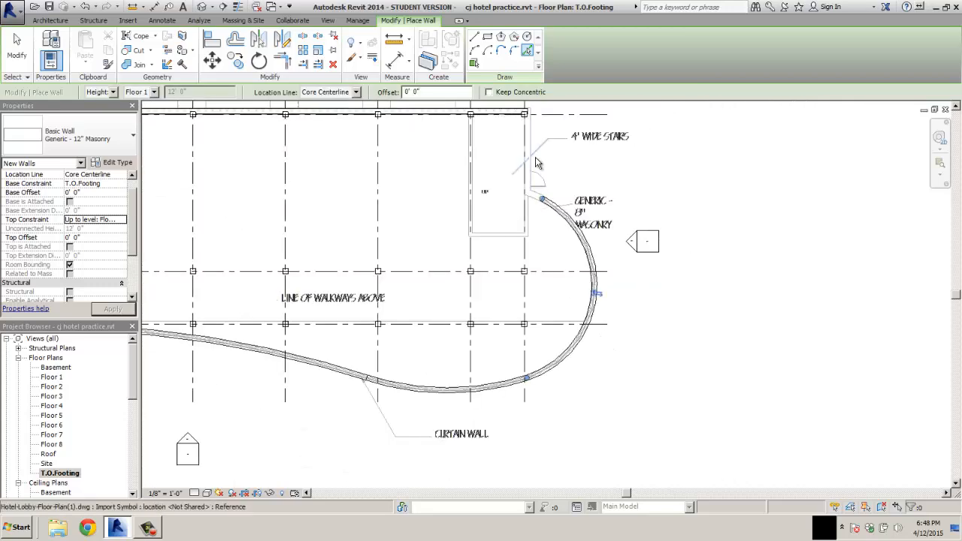
scroll(536, 163, "up", 5)
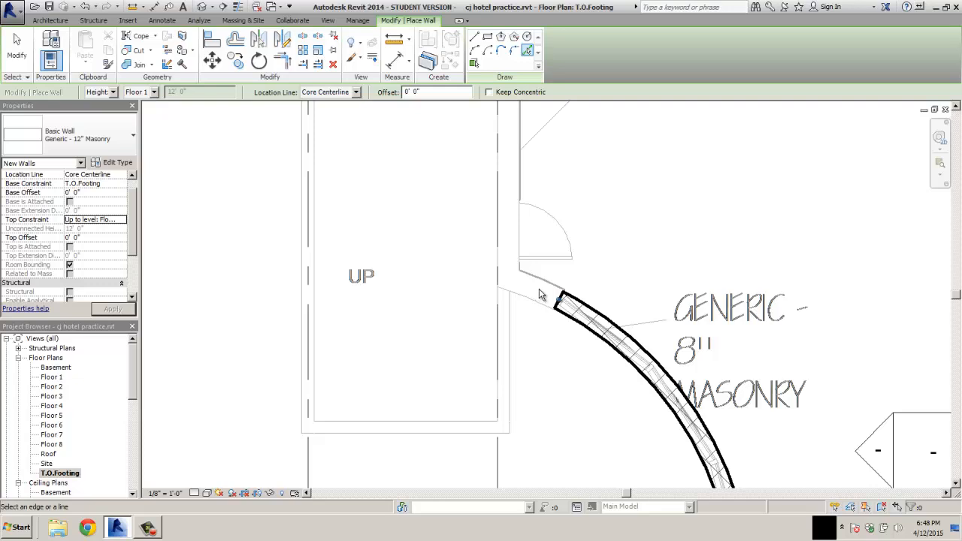
left_click(508, 263)
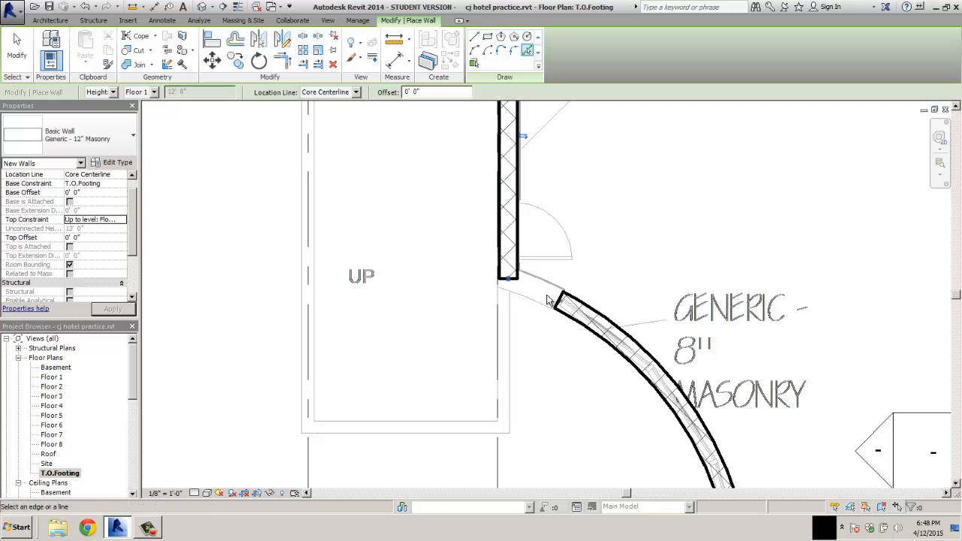
- Try to place another foundation wall along grid 1 above the stairs
scroll(548, 300, "down", 5)
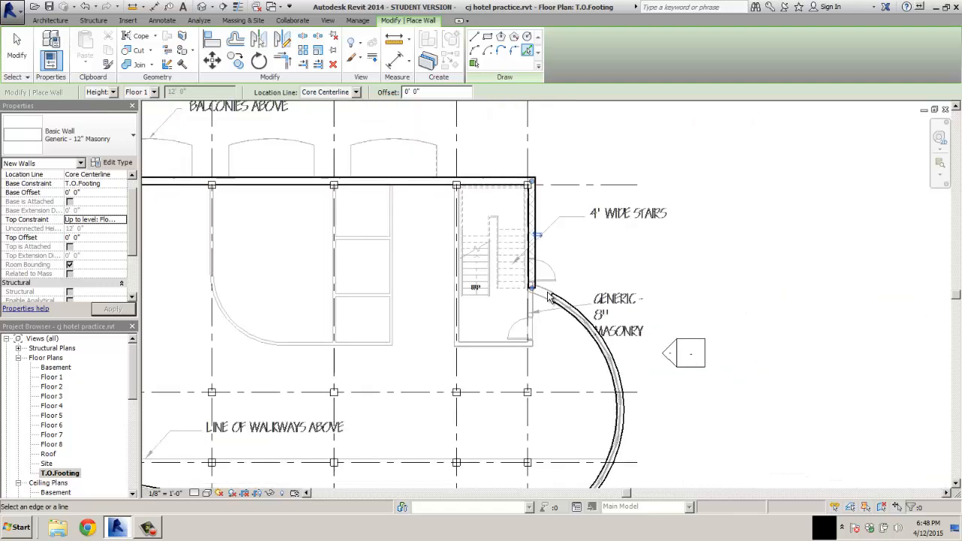
scroll(509, 206, "up", 3)
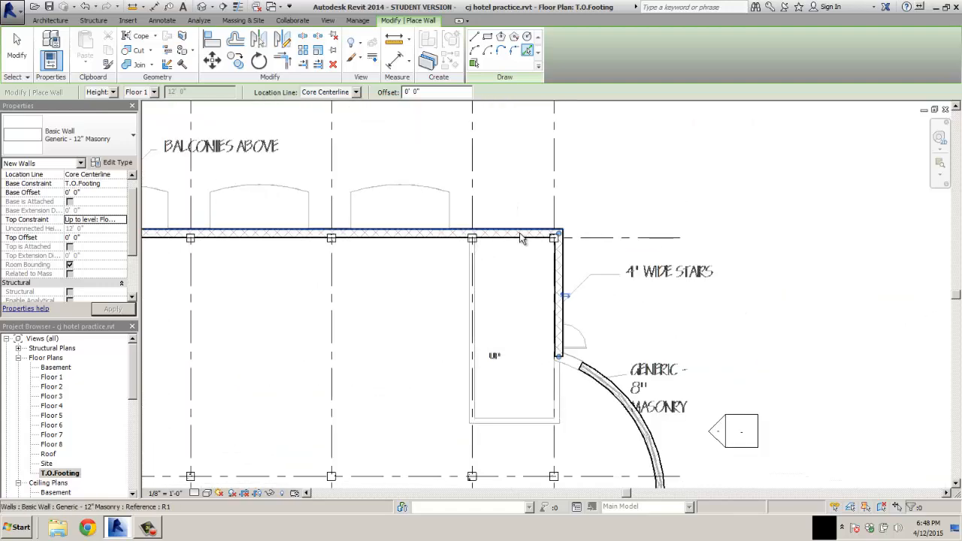
left_click(522, 237)
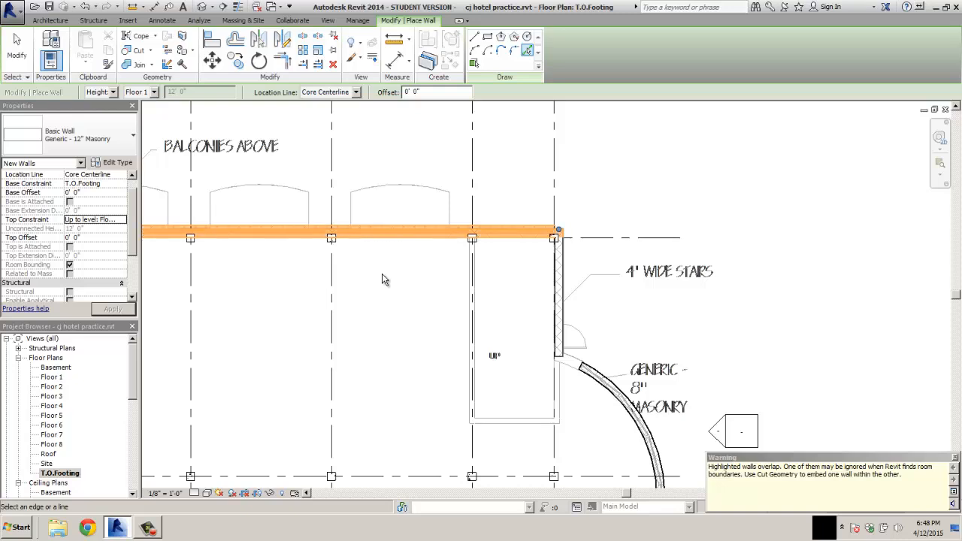
left_click(500, 290)
- End wall placement and extend the grid 1 foundation wall's end to the grid C wall at their corner
middle_click_drag(420, 295, 769, 290)
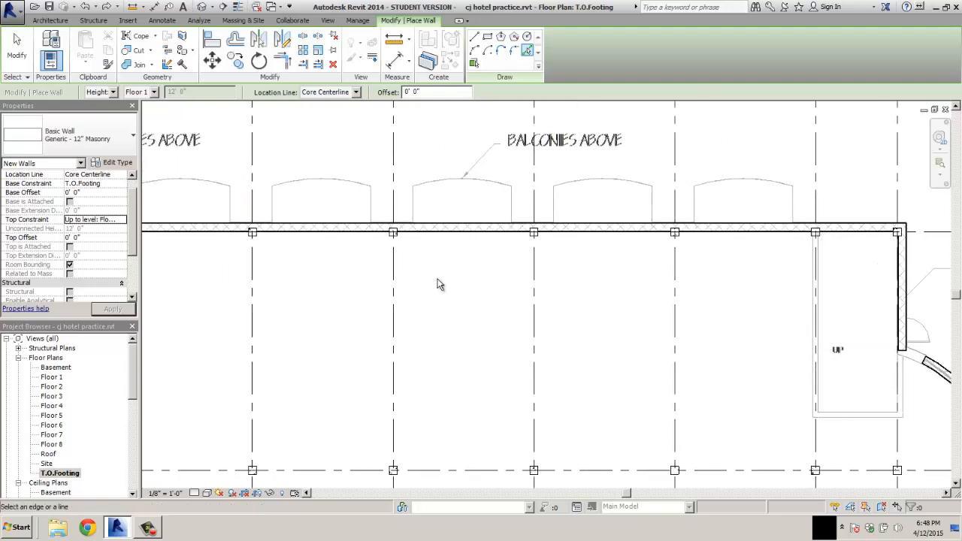
middle_click_drag(441, 281, 698, 290)
scroll(403, 214, "up", 4)
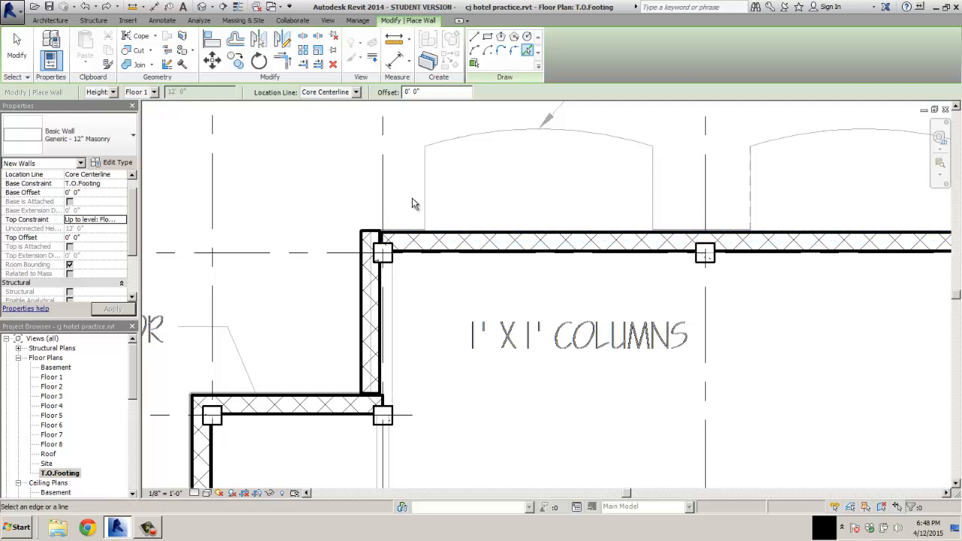
key("Escape")
key("Escape")
left_click(387, 245)
left_click_drag(385, 246, 378, 253)
left_click(338, 278)
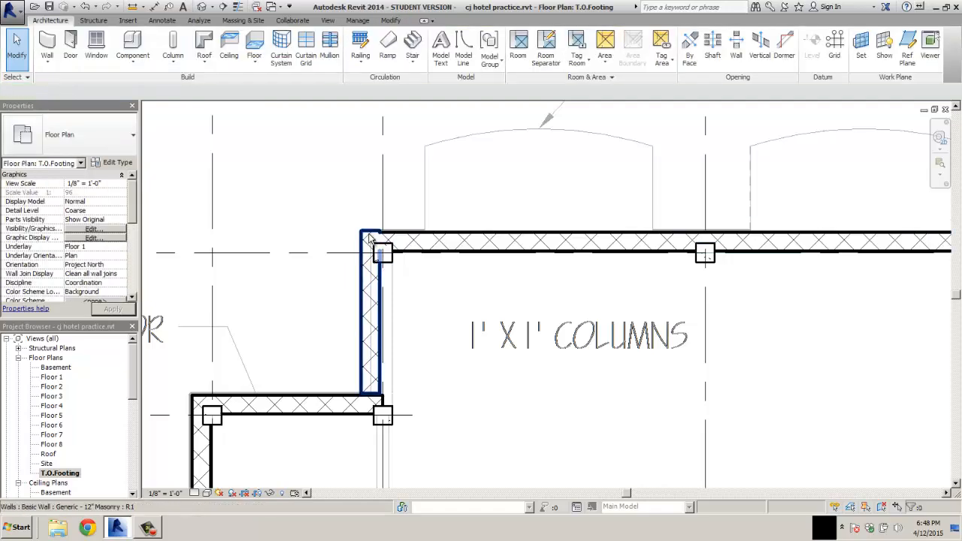
- Move the grid C foundation wall's upper end onto the grid 1 wall's centerline to form a clean corner
left_click(369, 239)
left_click_drag(370, 240, 352, 254)
scroll(384, 234, "up", 3)
scroll(384, 234, "up", 2)
left_click(299, 236)
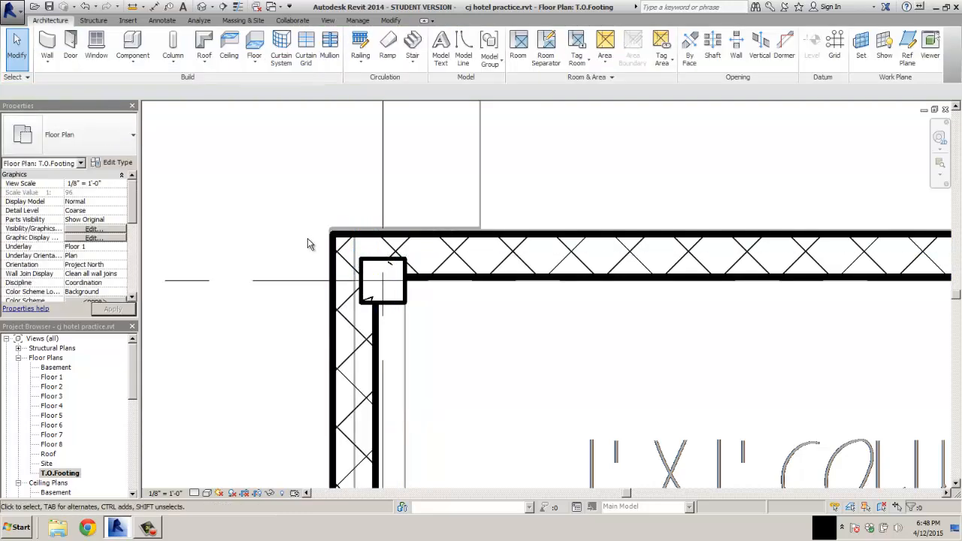
- Pull the grid 2 foundation wall's end back to the endpoint of the grid C wall to clean up their corner
scroll(315, 248, "down", 3)
scroll(308, 381, "up", 3)
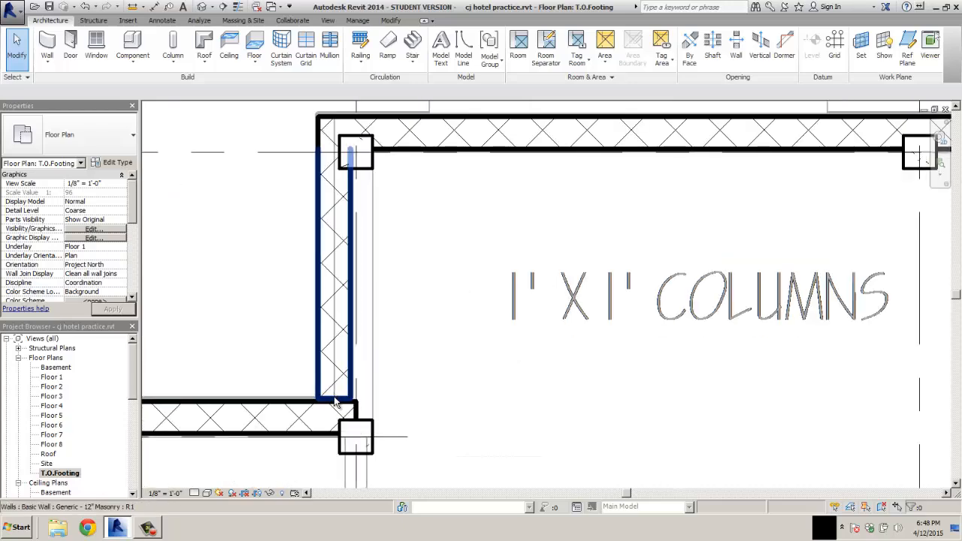
left_click(336, 403)
left_click_drag(333, 417, 337, 423)
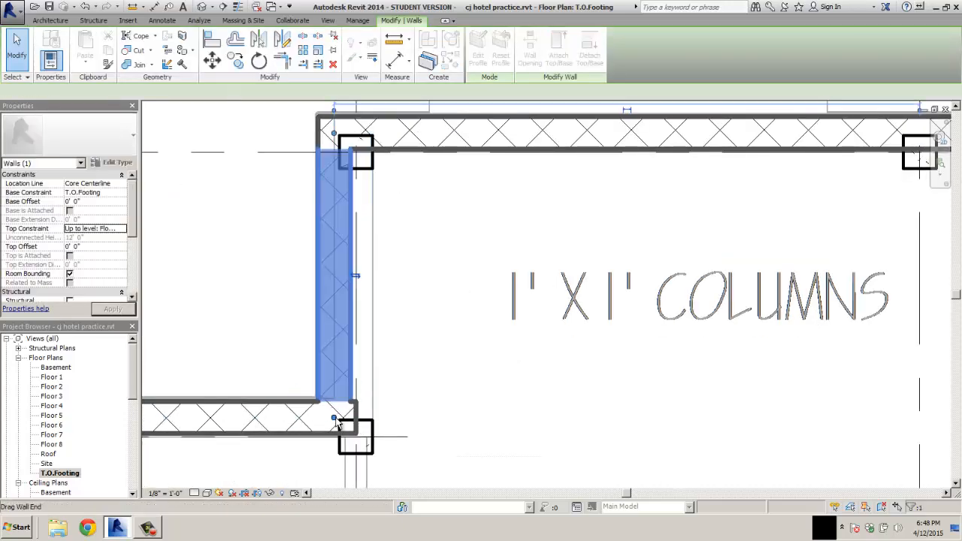
left_click(354, 409)
left_click(358, 422)
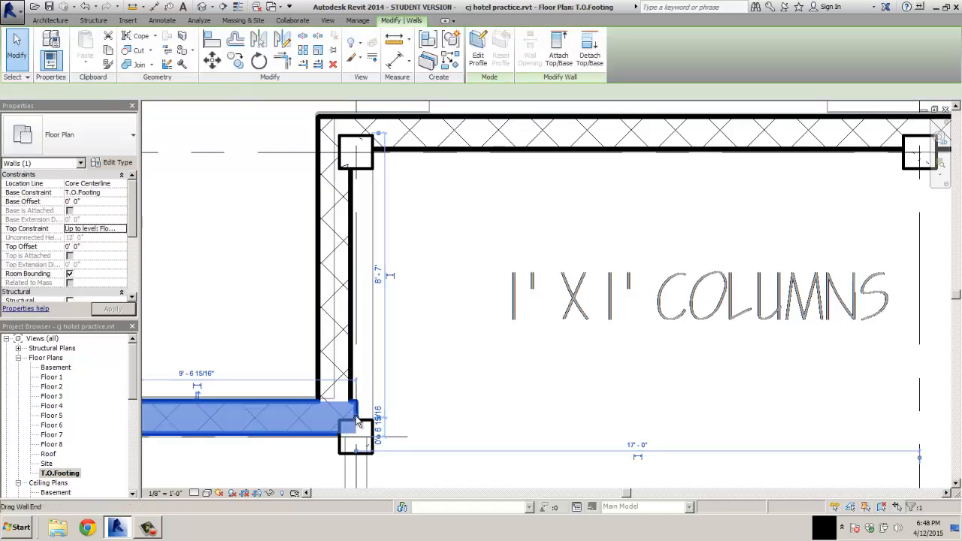
left_click_drag(358, 423, 336, 422)
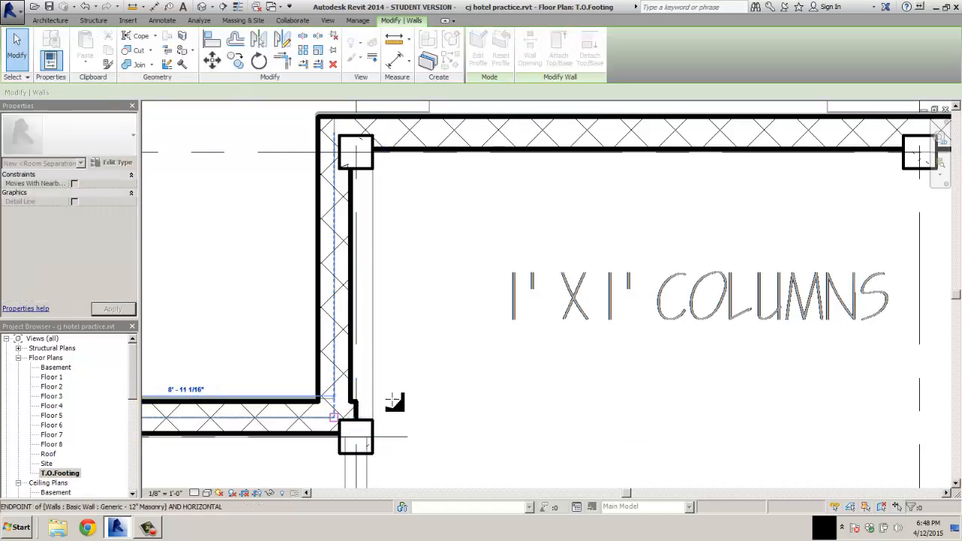
left_click_drag(392, 400, 411, 400)
scroll(414, 403, "up", 2)
scroll(421, 406, "down", 5)
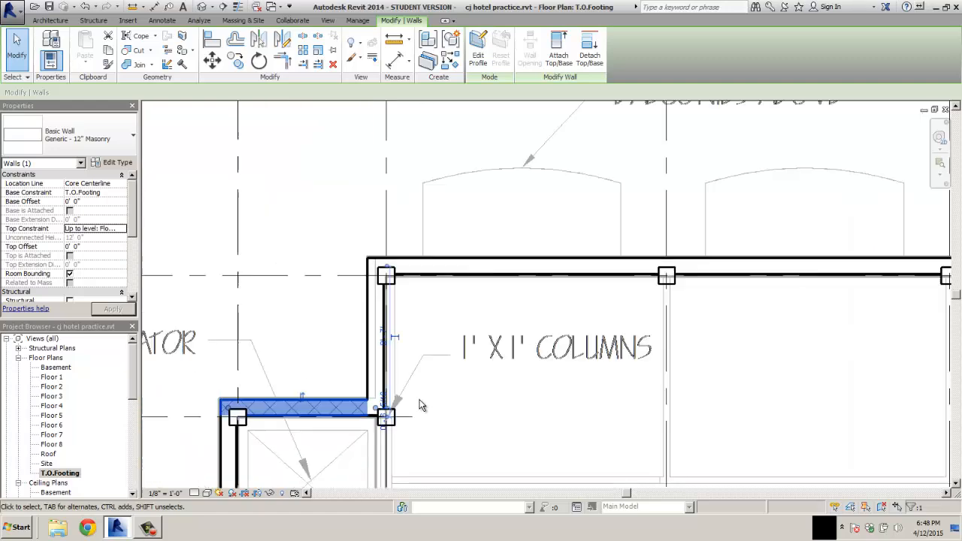
- Adjust the outer end of the grid 3 foundation wall to meet the grid A wall and form a clean corner
scroll(420, 406, "down", 2)
middle_click_drag(476, 418, 481, 200)
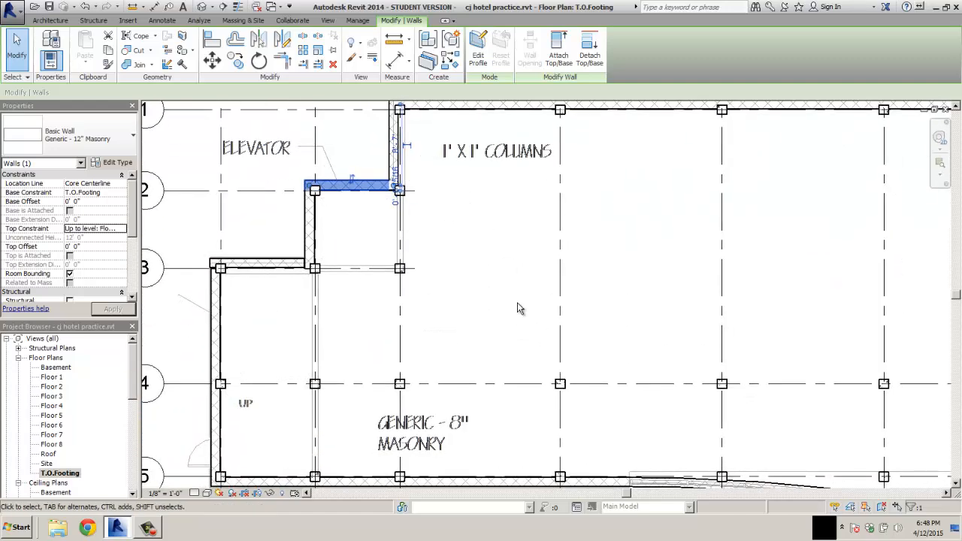
scroll(208, 255, "up", 5)
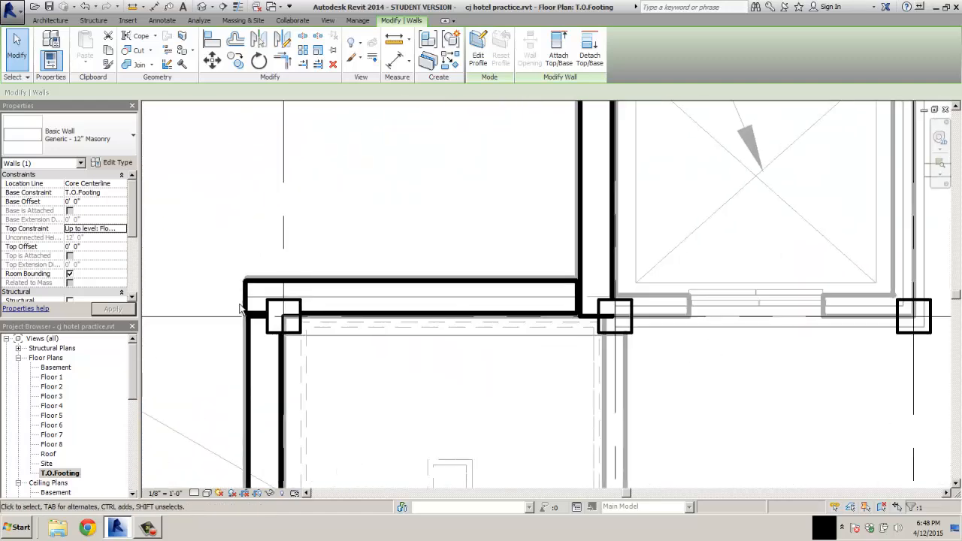
mouse_move(251, 303)
left_mouse_down()
mouse_move(260, 298)
mouse_move(260, 315)
left_mouse_up()
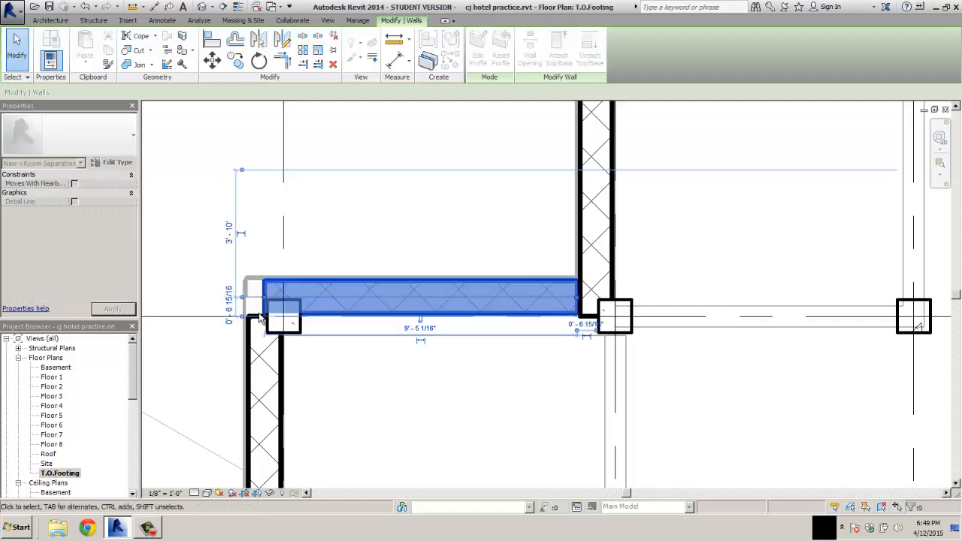
key("Escape")
left_click(256, 318)
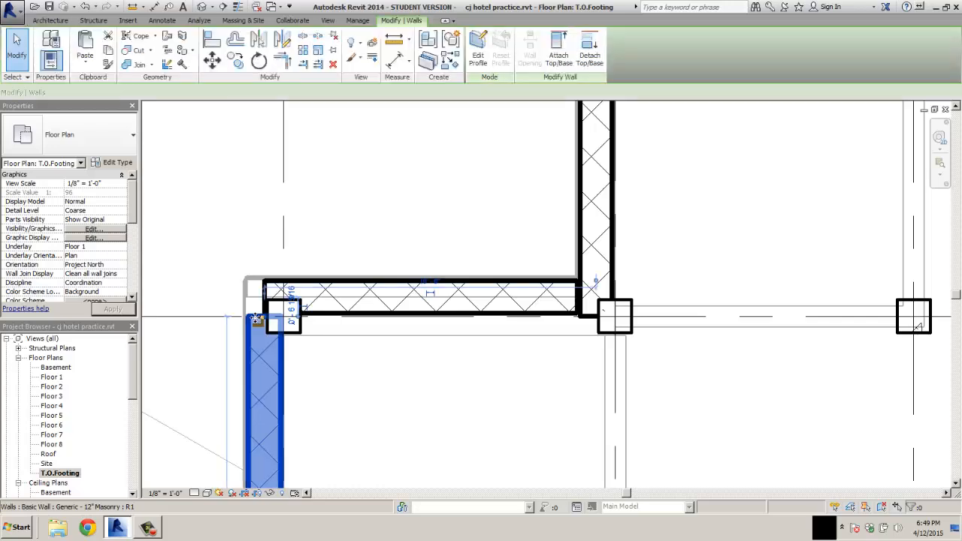
left_click_drag(273, 307, 253, 305)
key("Escape")
- Extend the curved foundation wall's upper end to the grid J wall's lower end so the two walls join
scroll(285, 279, "down", 4)
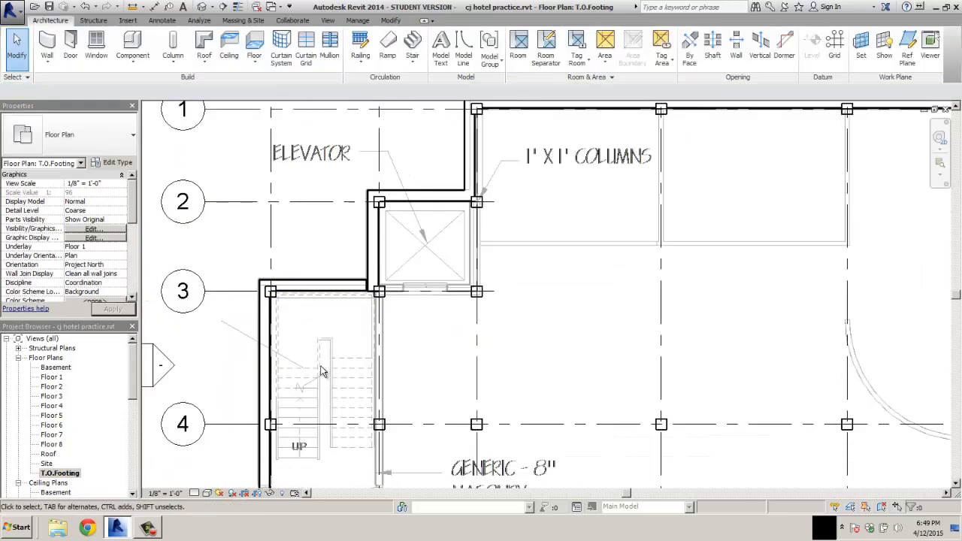
middle_click_drag(321, 372, 350, 175)
middle_click_drag(730, 411, 614, 301)
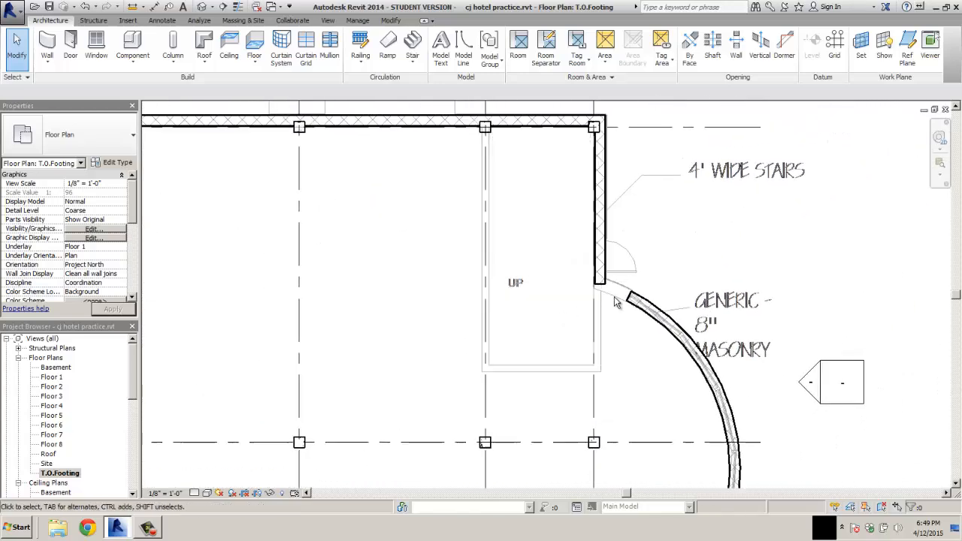
scroll(629, 284, "up", 3)
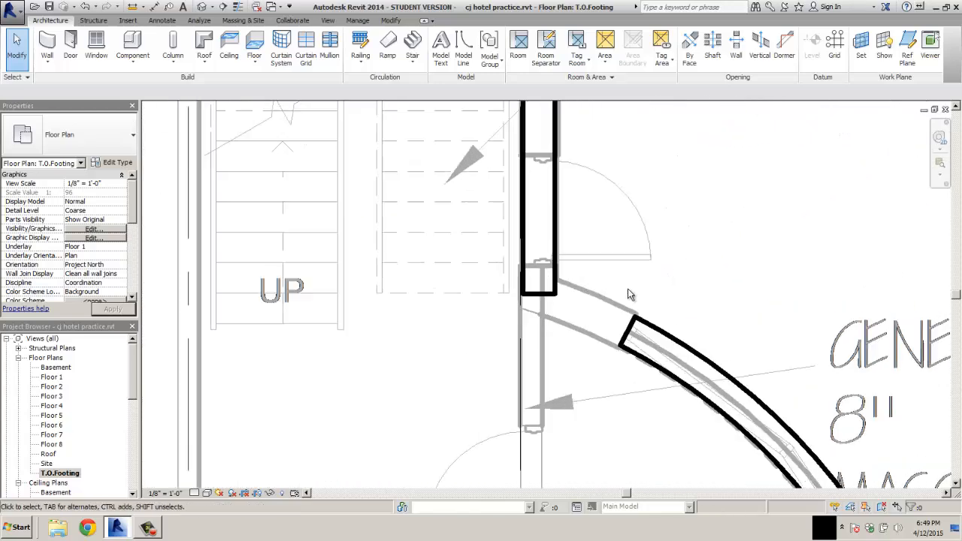
left_click(630, 340)
left_click_drag(628, 334, 543, 295)
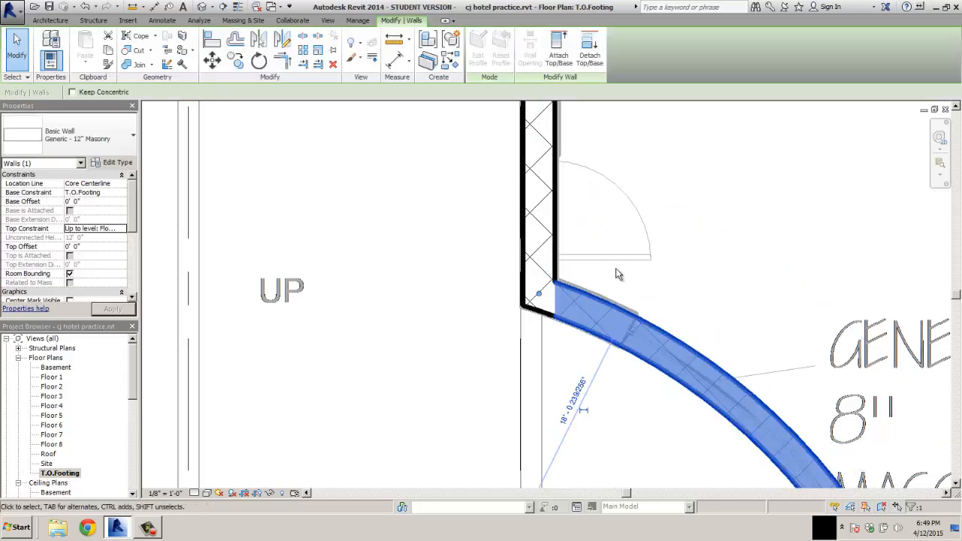
left_click(686, 301)
- Examine the curved foundation walls beneath the building in the {3D} view and return to the T.O.Footing plan
scroll(690, 303, "down", 6)
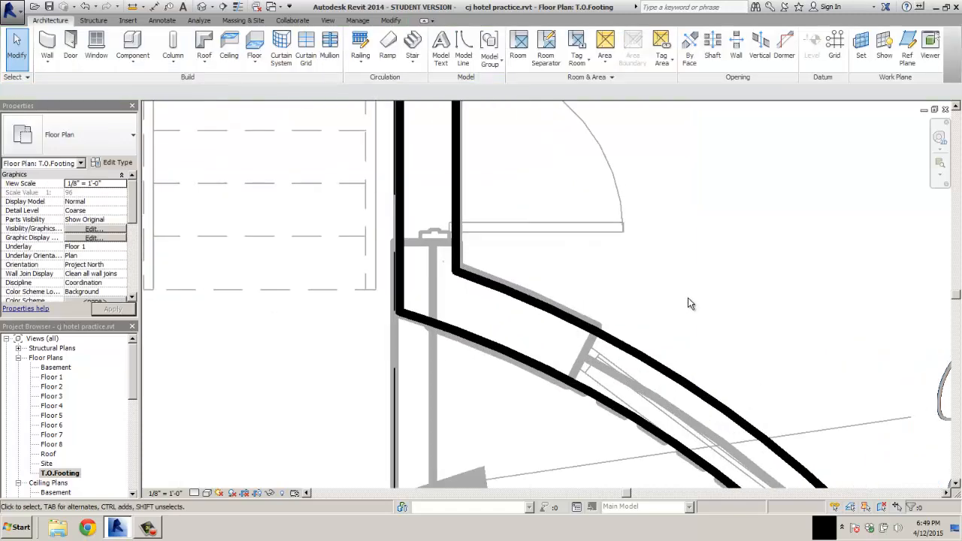
scroll(508, 260, "down", 4)
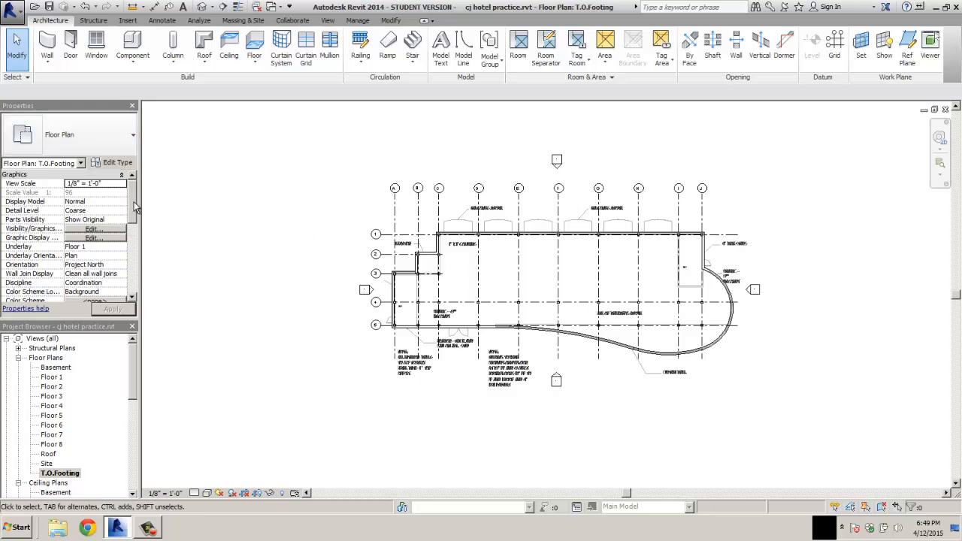
left_click_drag(133, 379, 129, 469)
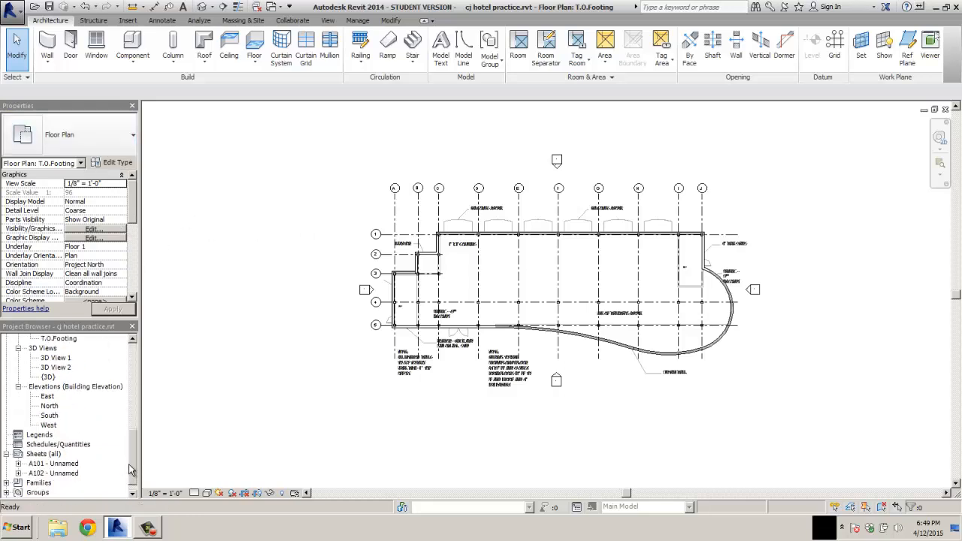
double_click(48, 377)
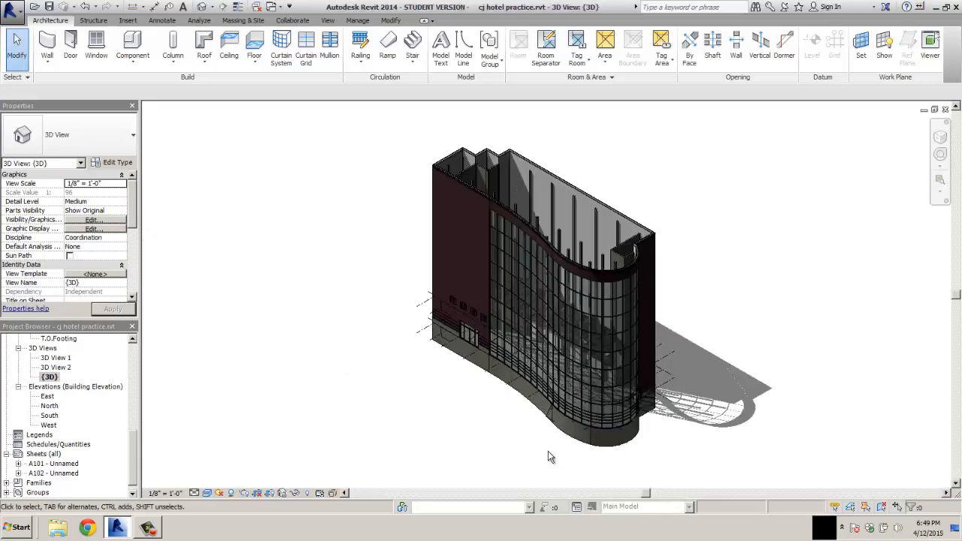
scroll(552, 456, "up", 5)
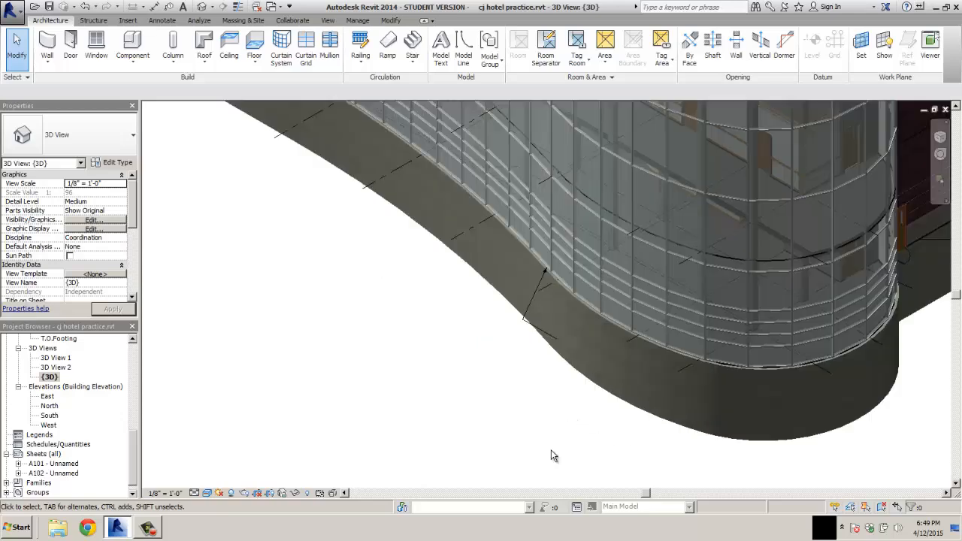
scroll(612, 404, "up", 4)
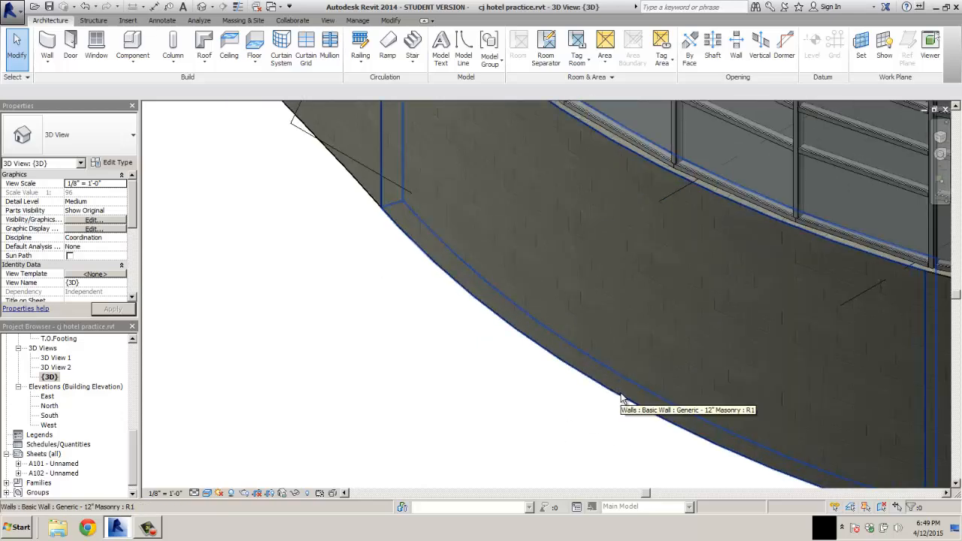
scroll(715, 335, "down", 2)
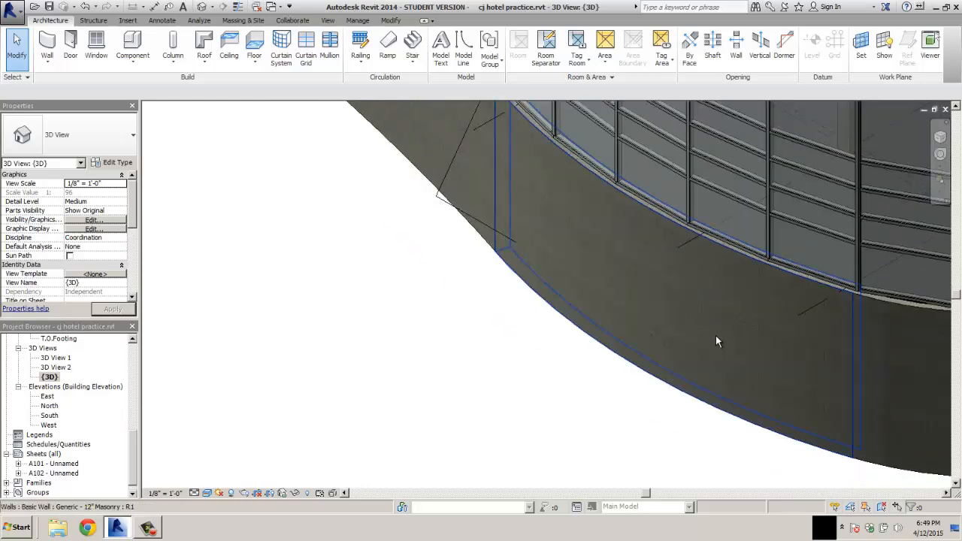
scroll(715, 335, "down", 5)
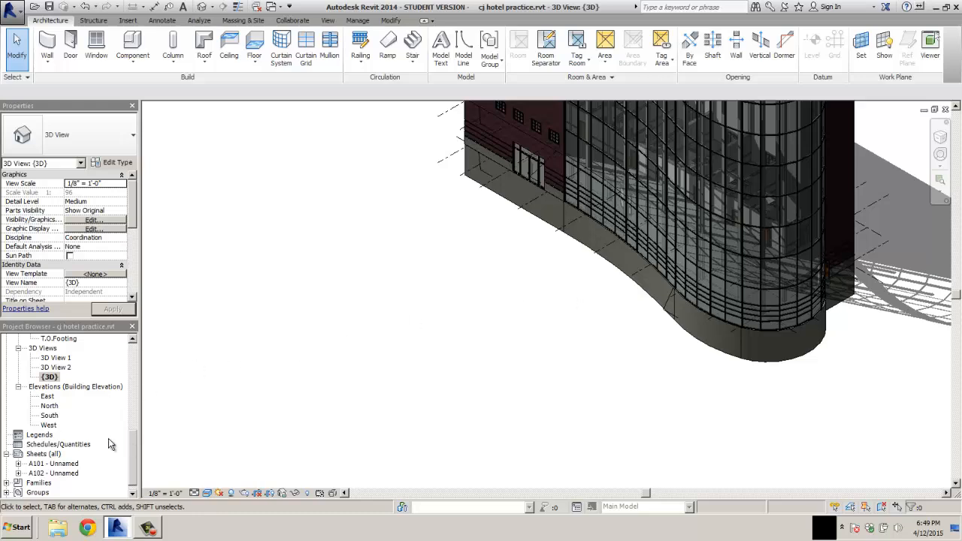
left_click_drag(133, 452, 133, 355)
double_click(60, 473)
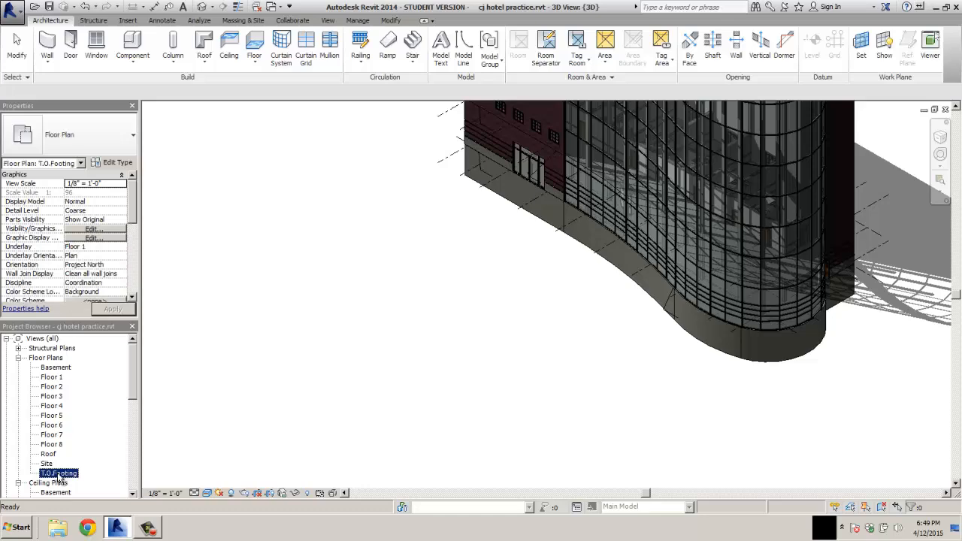
- Set the T.O.Footing plan's underlay to None to view the foundation alone and restore the Floor 1 underlay
scroll(513, 285, "down", 1)
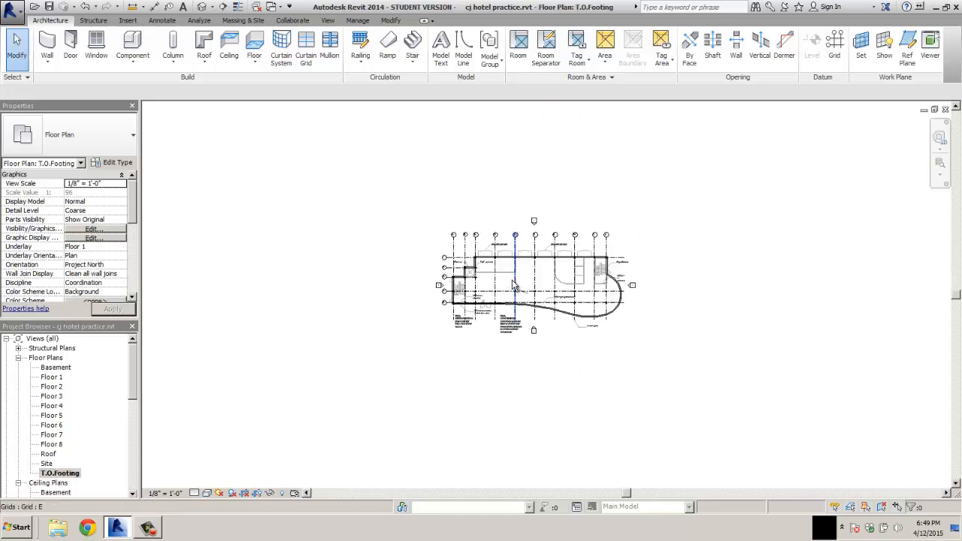
scroll(513, 285, "up", 4)
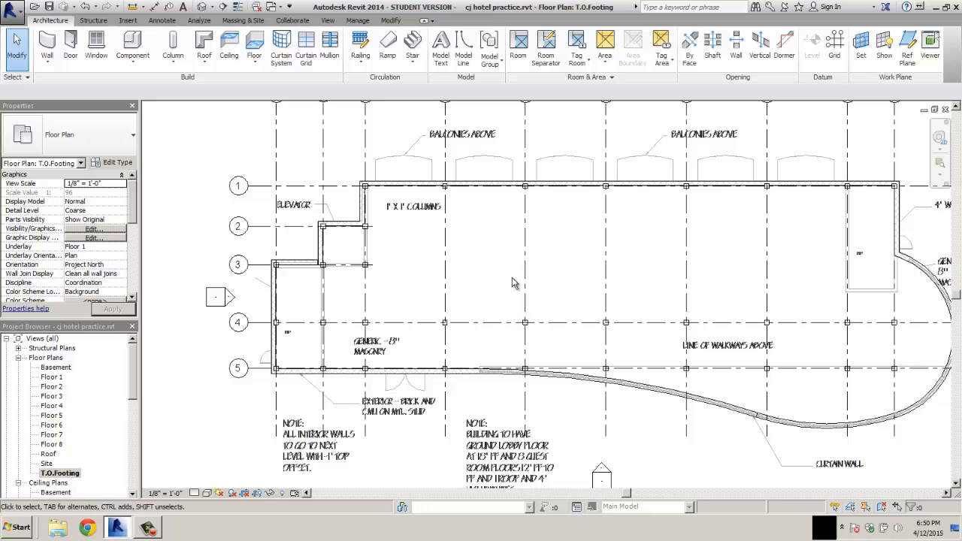
left_click(102, 248)
left_click(121, 246)
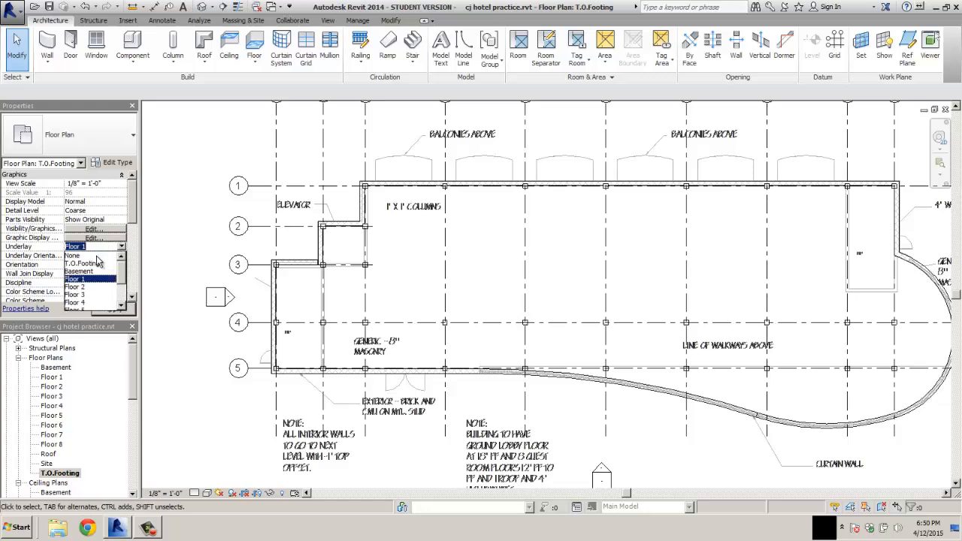
left_click(72, 256)
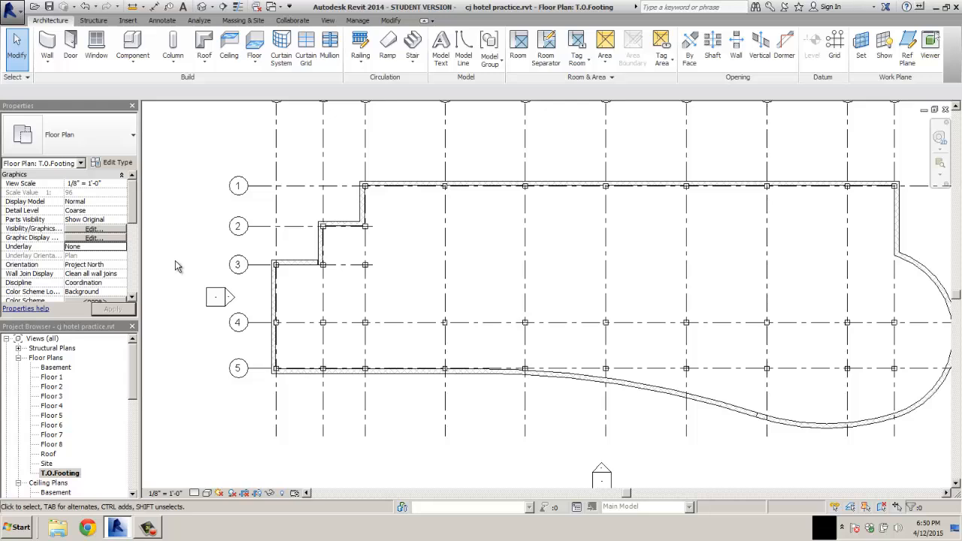
left_click(110, 248)
left_click(121, 247)
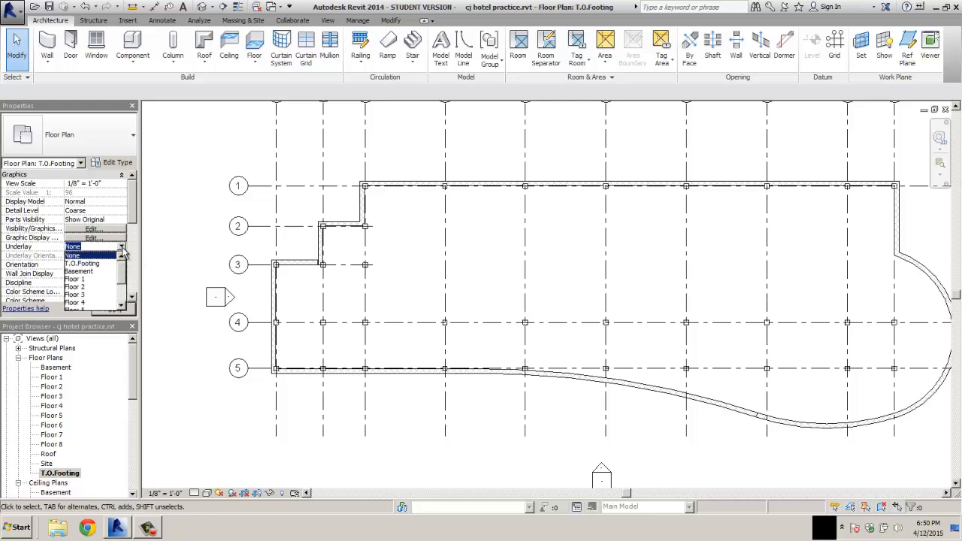
left_click(82, 280)
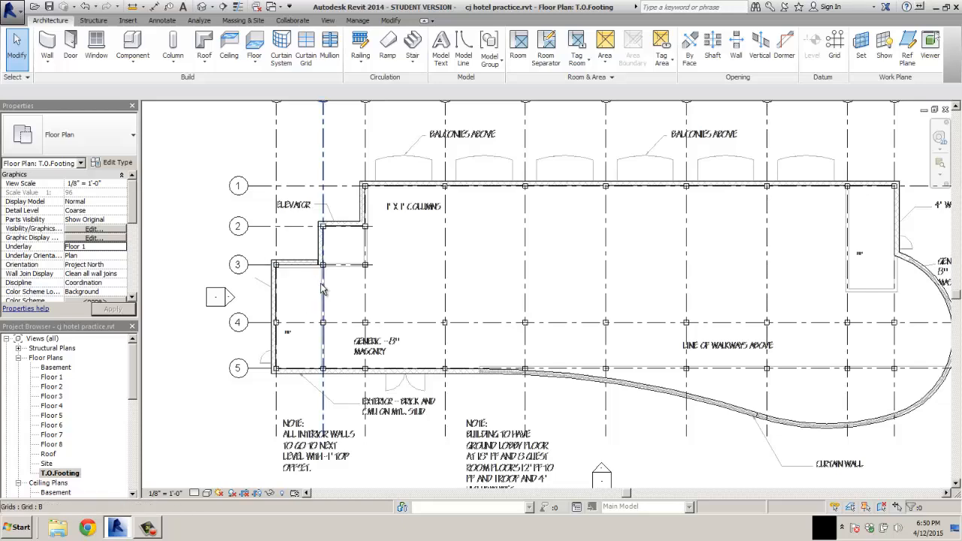
- Draw Generic - 12" Masonry walls along grid B from grid 5 to grid 3, across to grid C, and up to grid 2
scroll(324, 304, "up", 3)
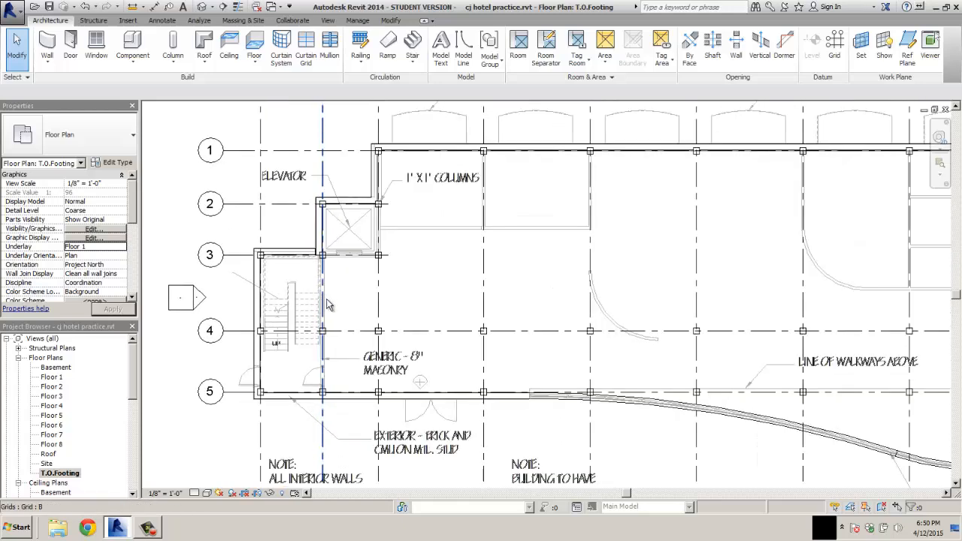
scroll(401, 256, "up", 2)
scroll(421, 255, "down", 1)
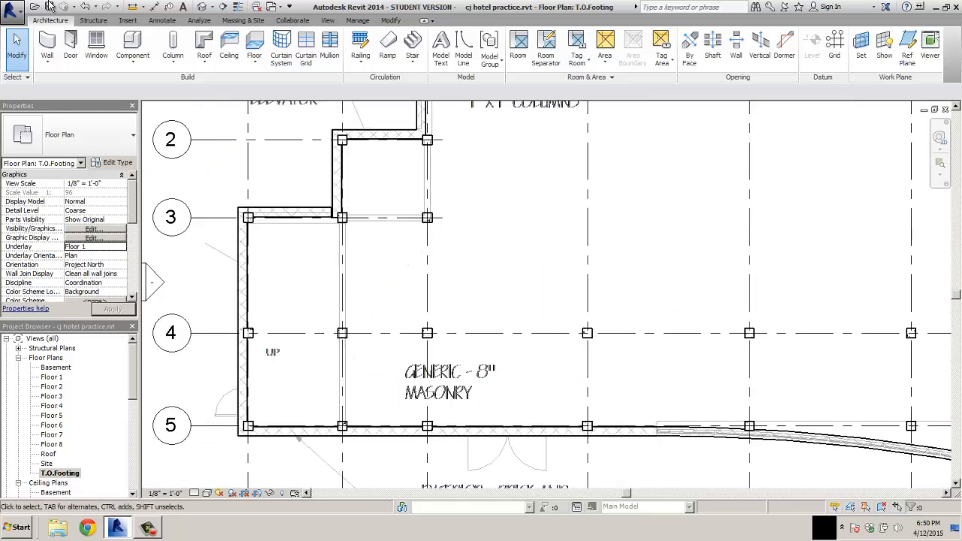
left_click(47, 44)
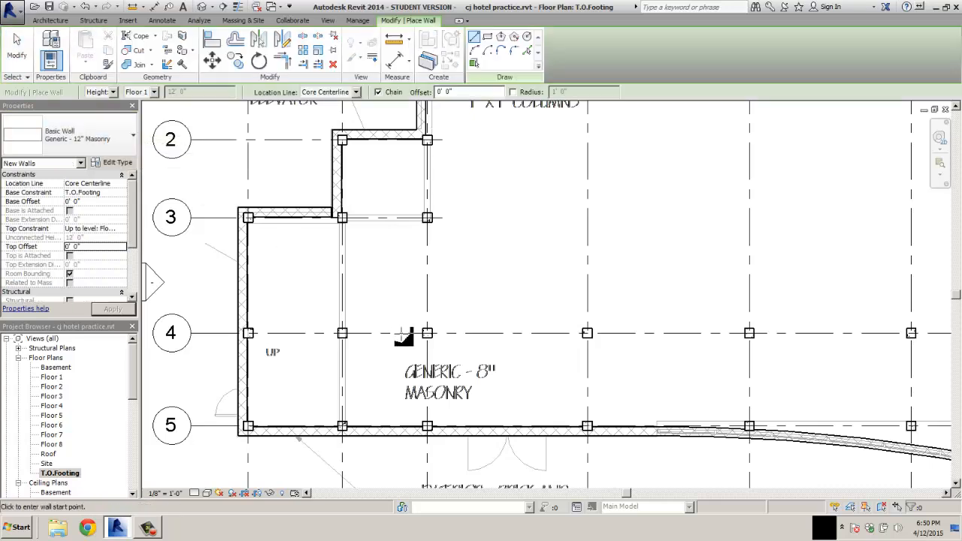
left_click(342, 426)
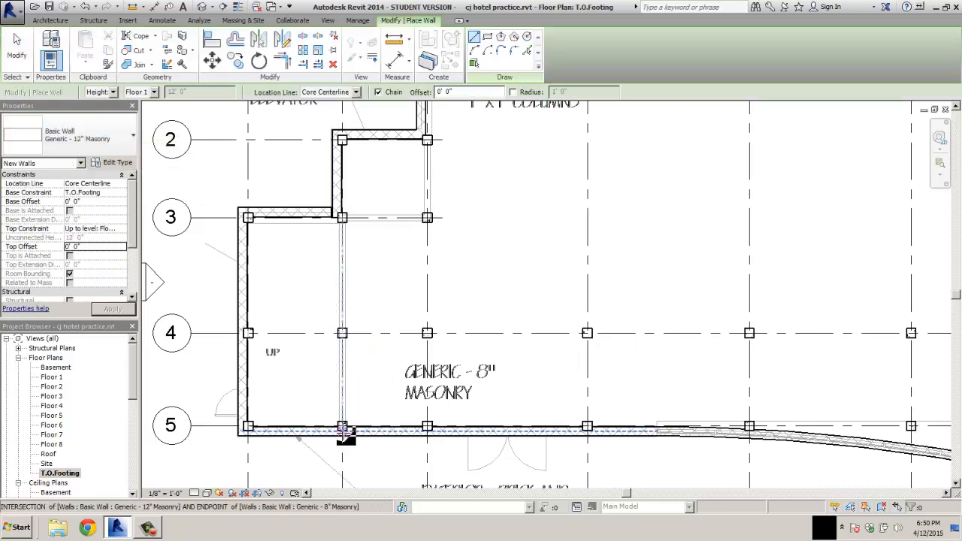
left_click(344, 219)
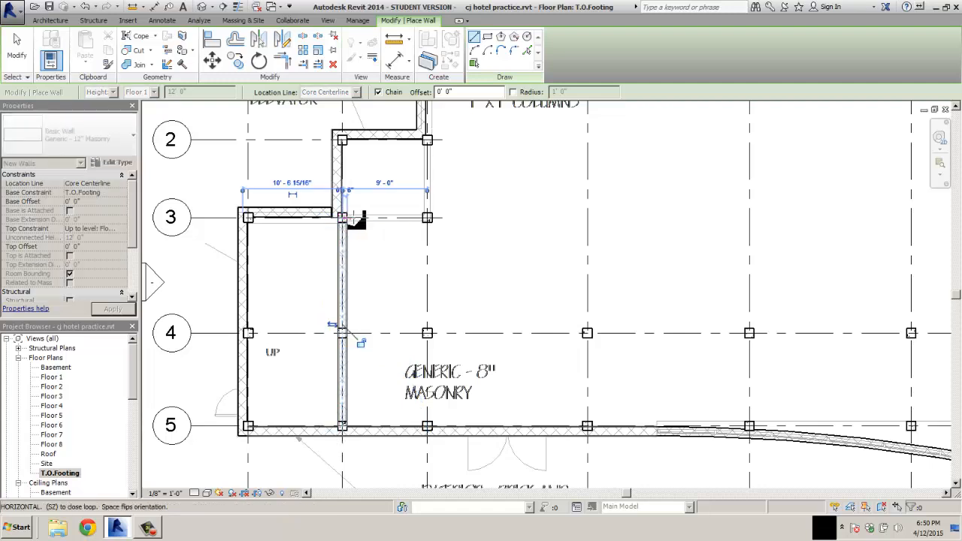
left_click(428, 218)
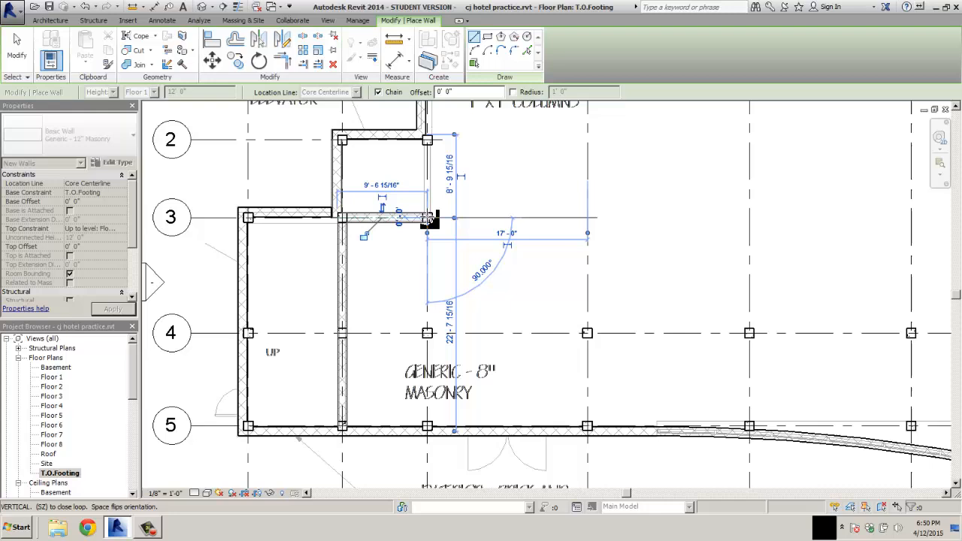
left_click(429, 141)
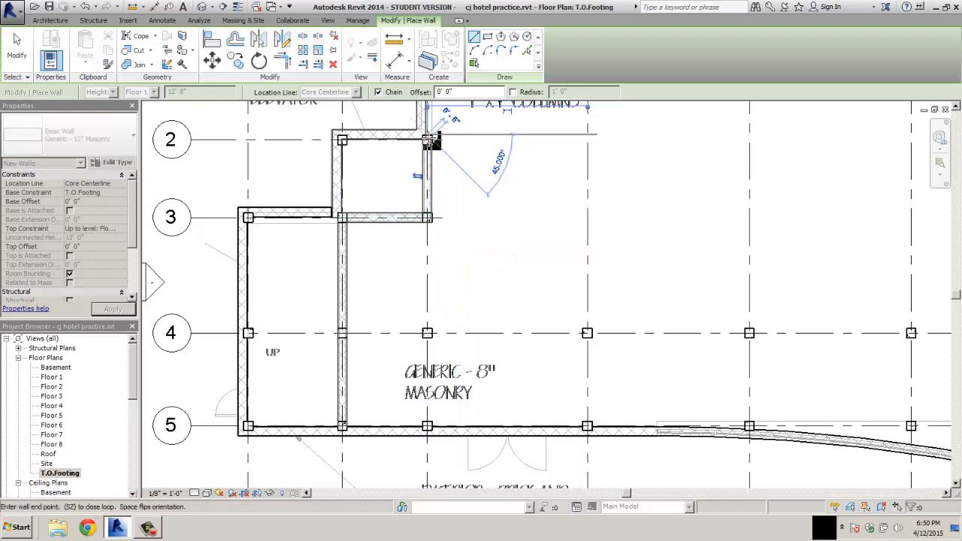
left_click(340, 143)
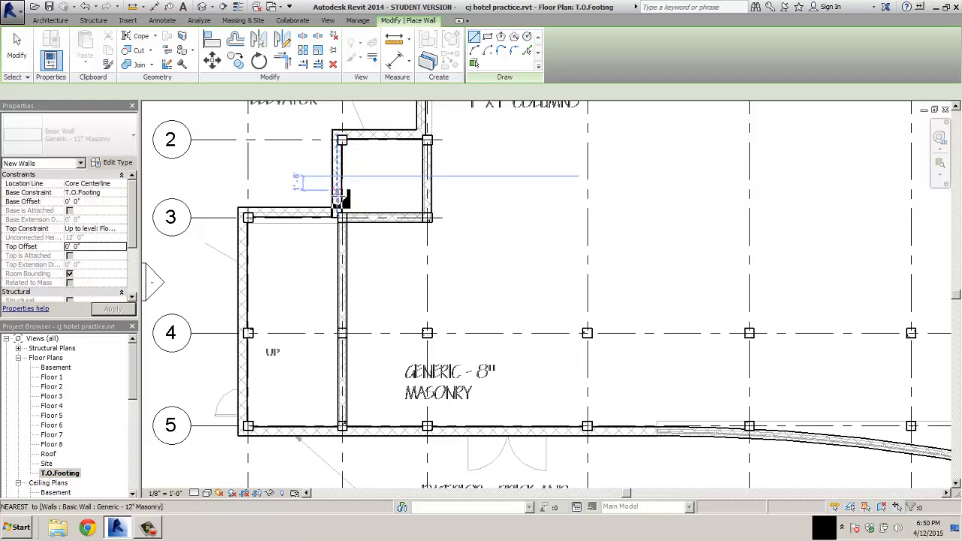
- Draw Generic - 12" Masonry walls around the stair from grid 1 down along grid I, across, and up to the grid J wall
scroll(338, 197, "down", 2)
scroll(569, 241, "down", 2)
middle_click_drag(628, 243, 286, 245)
scroll(443, 142, "up", 5)
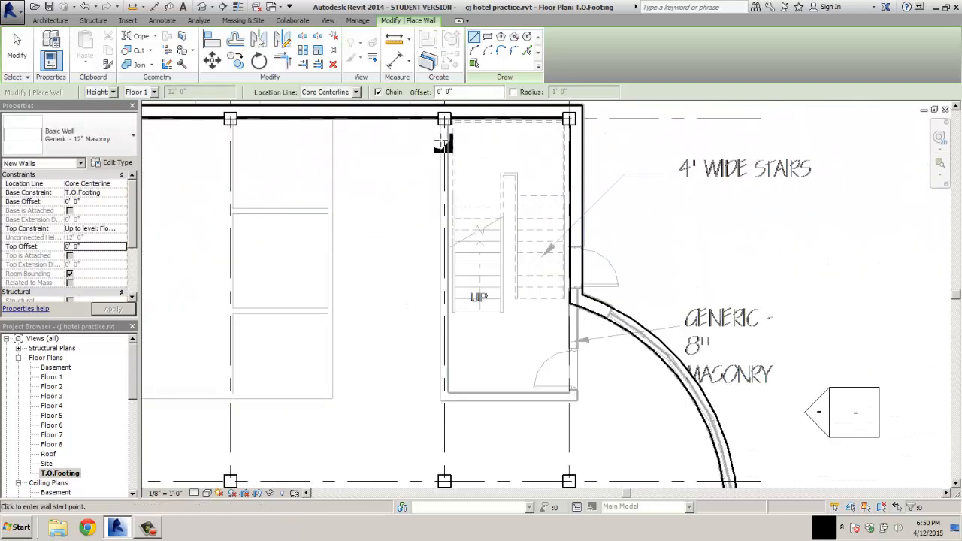
left_click(444, 121)
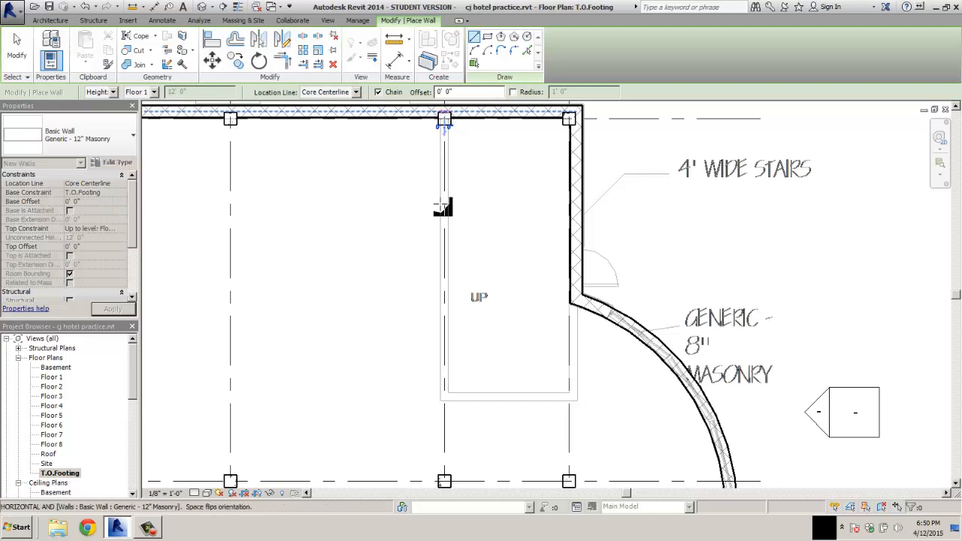
left_click(445, 396)
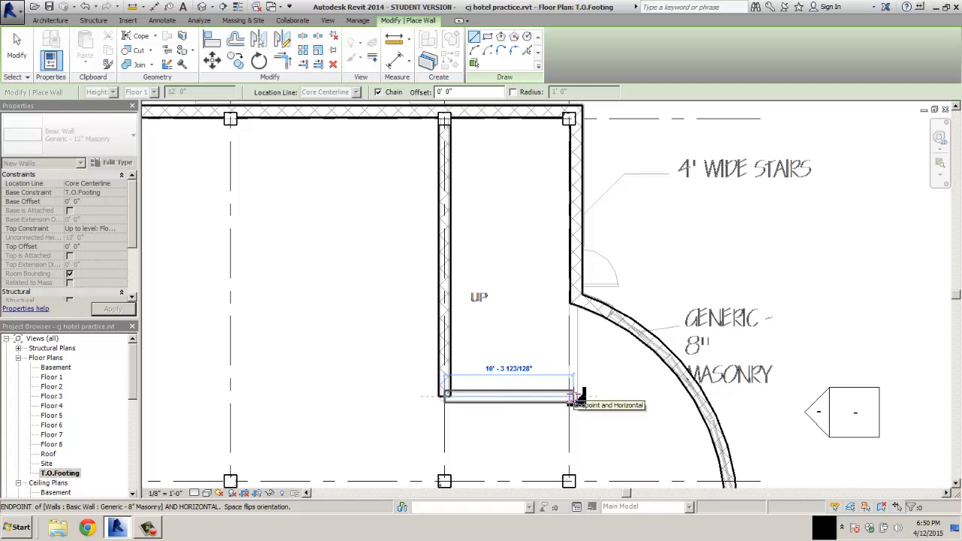
left_click(574, 396)
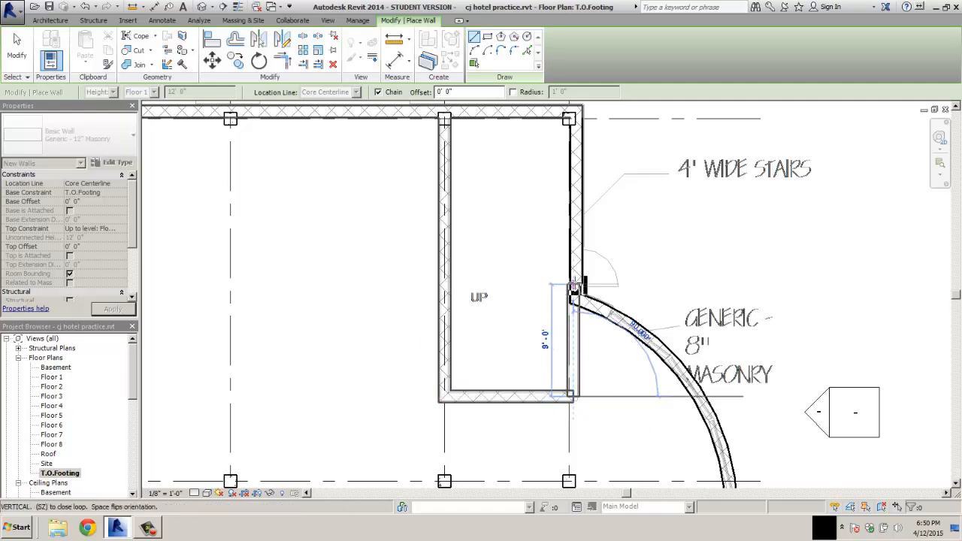
left_click(574, 286)
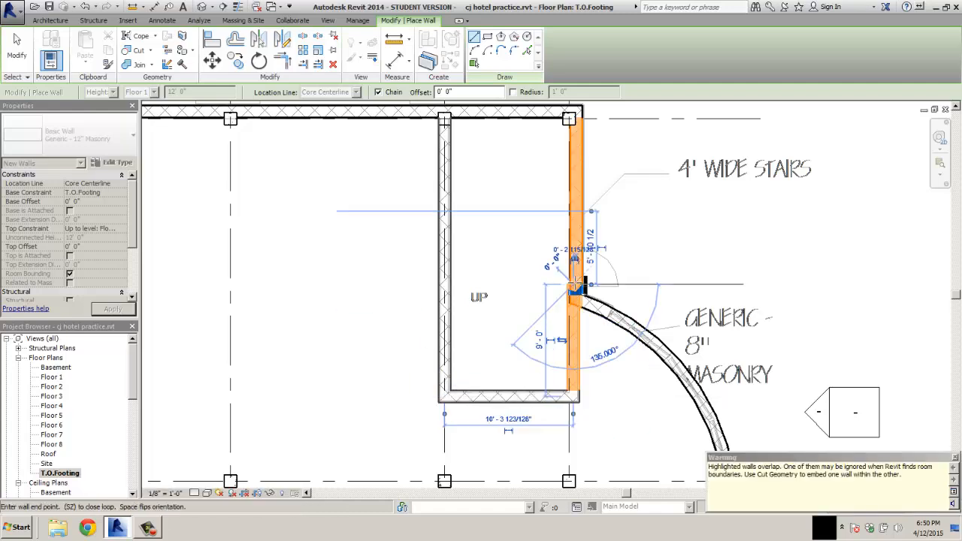
key("Escape")
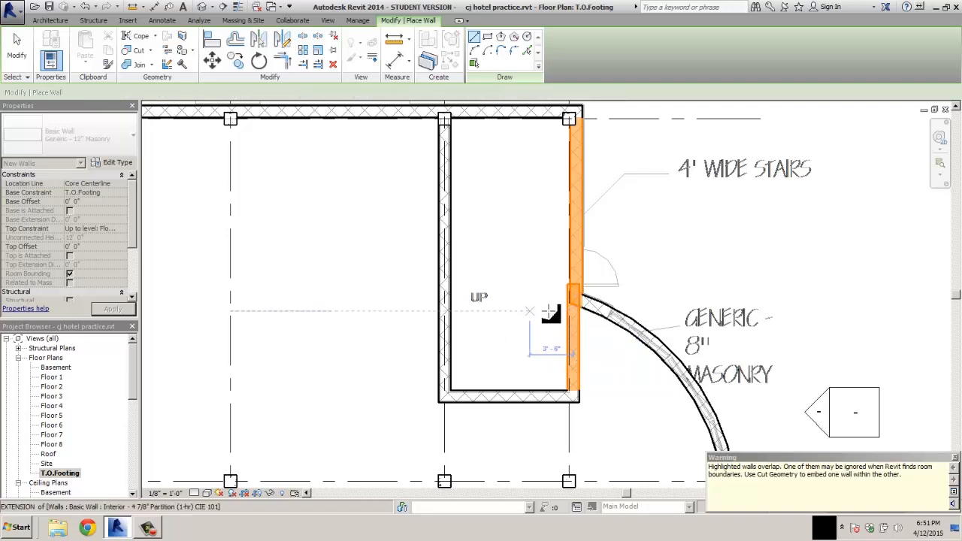
key("Escape")
- Try to line up the short stair wall below the curved wall with the grid J wall by moving its ends
scroll(556, 310, "up", 2)
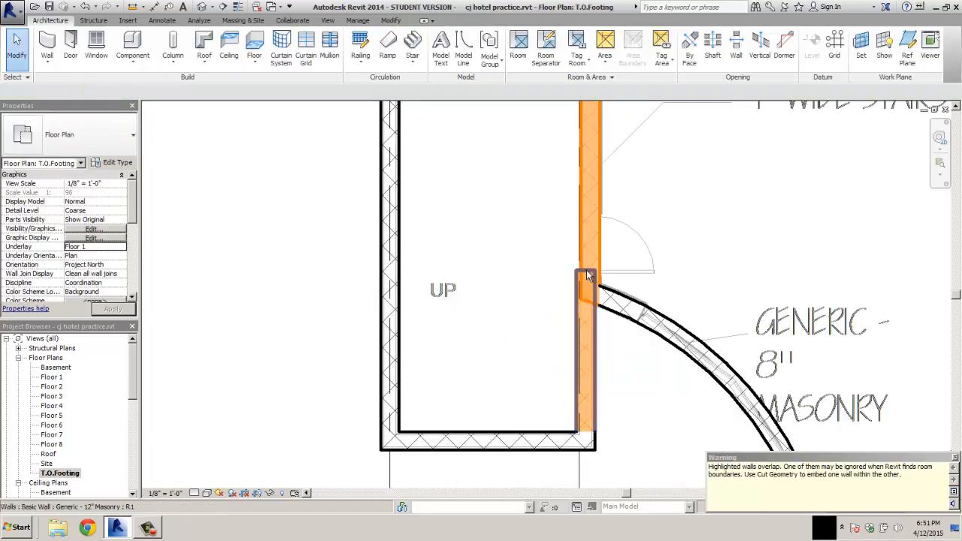
left_click(585, 289)
key("Escape")
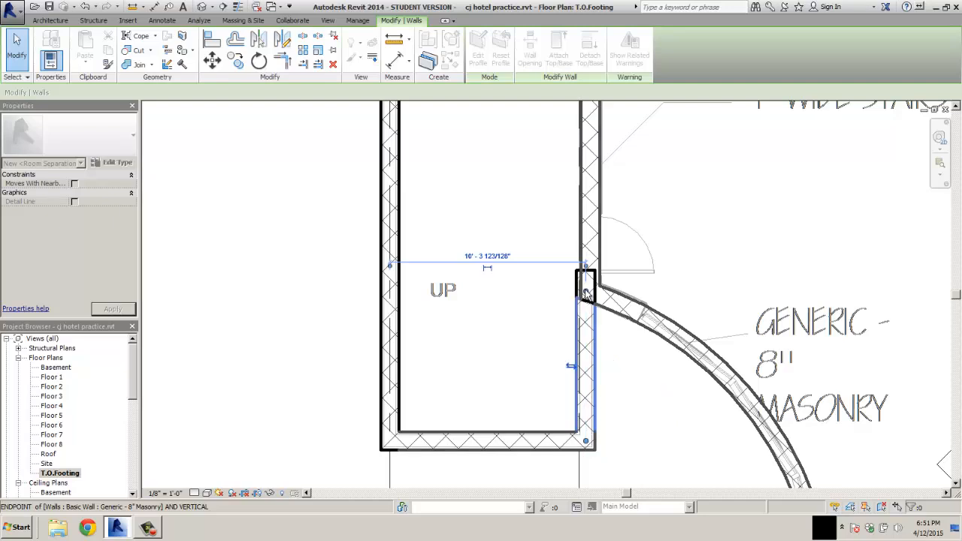
left_click(578, 301)
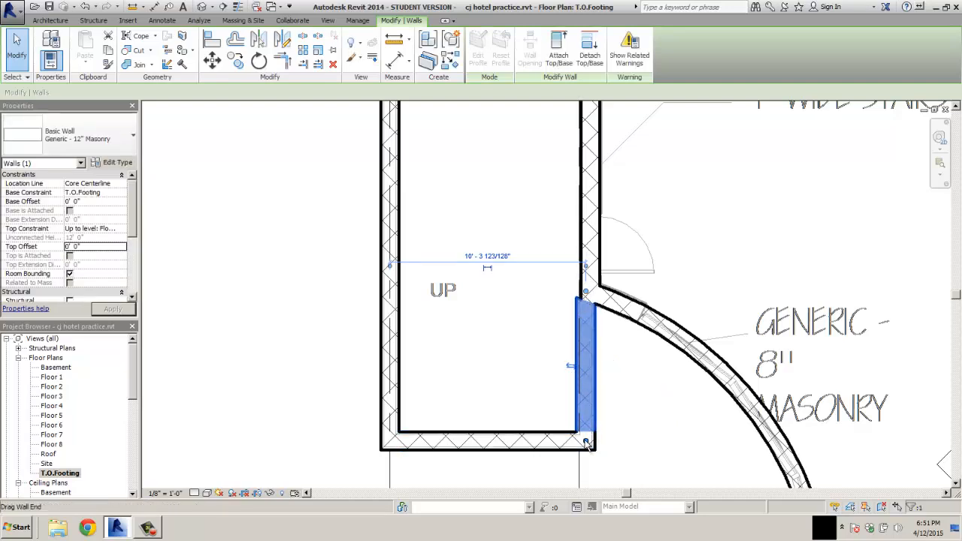
mouse_move(587, 443)
left_mouse_down()
mouse_move(610, 445)
mouse_move(601, 442)
left_mouse_up()
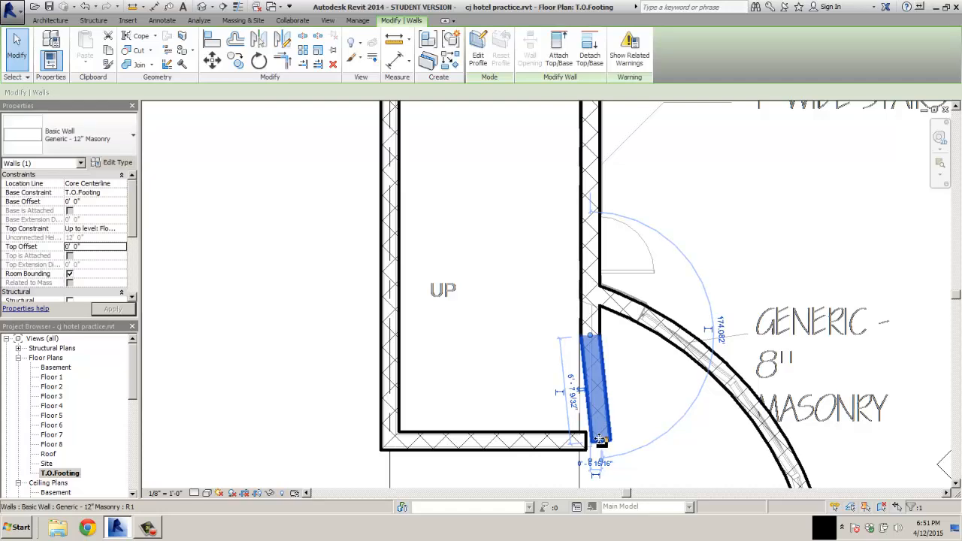
key("ctrl+z")
- Delete the misaligned short stair wall and redraw it straight from the grid J wall's lower end to the stair's bottom wall
left_click(594, 402)
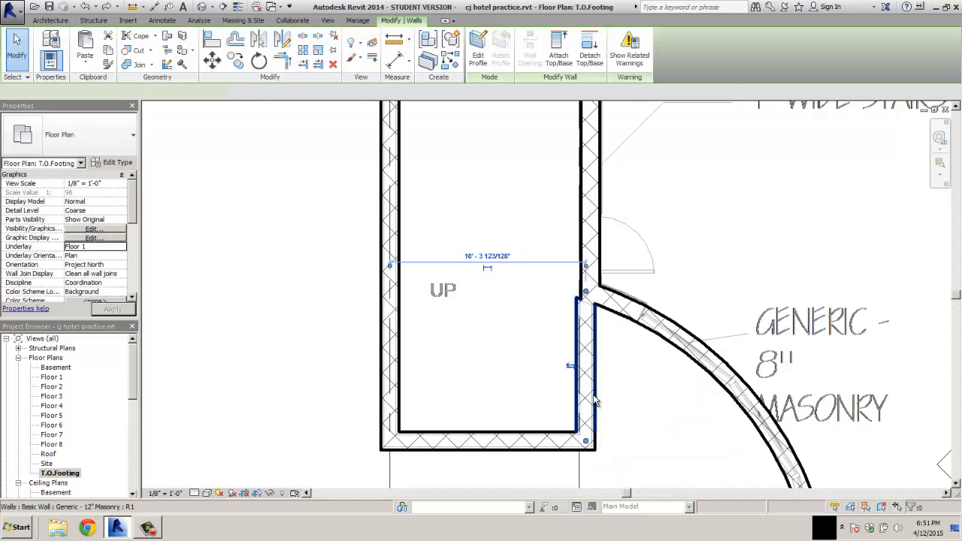
key("Delete")
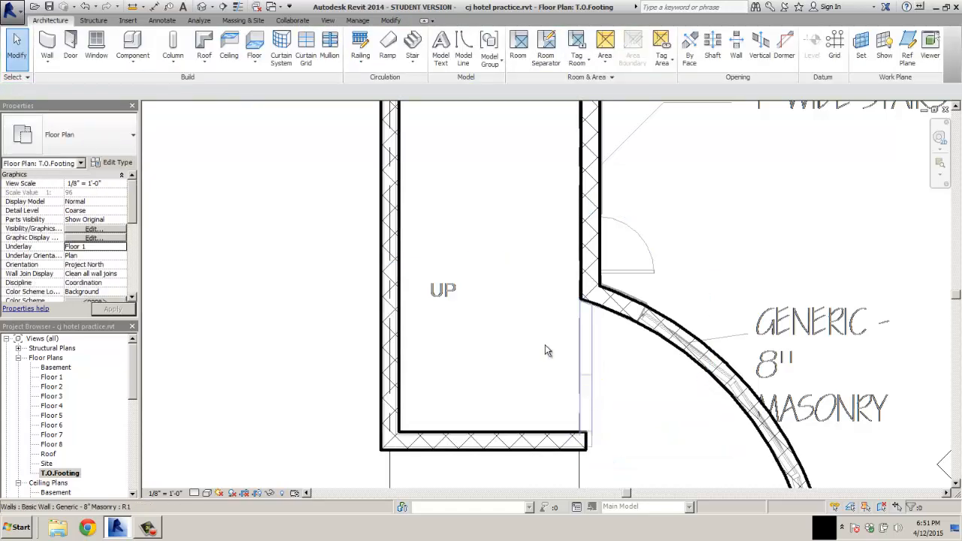
left_click(47, 45)
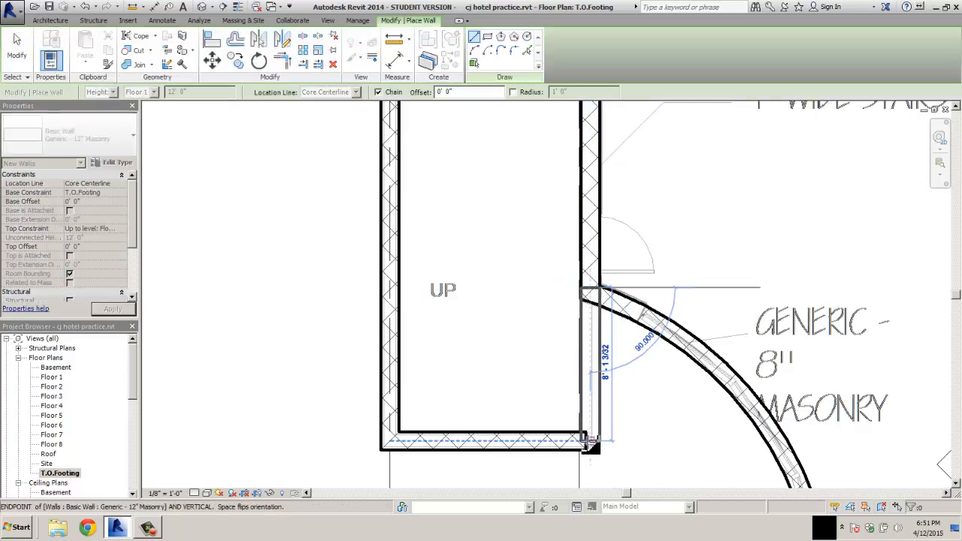
left_click(590, 442)
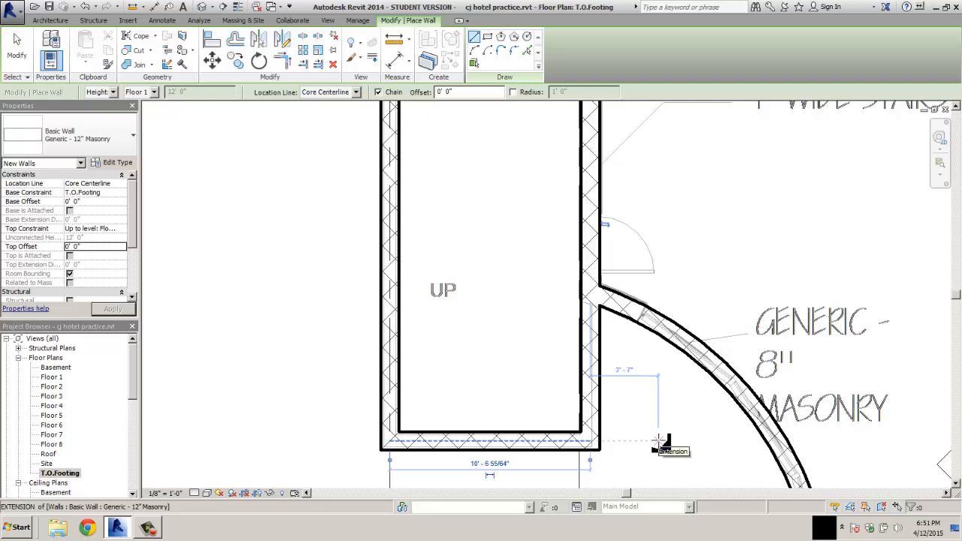
key("Escape")
scroll(653, 430, "down", 2)
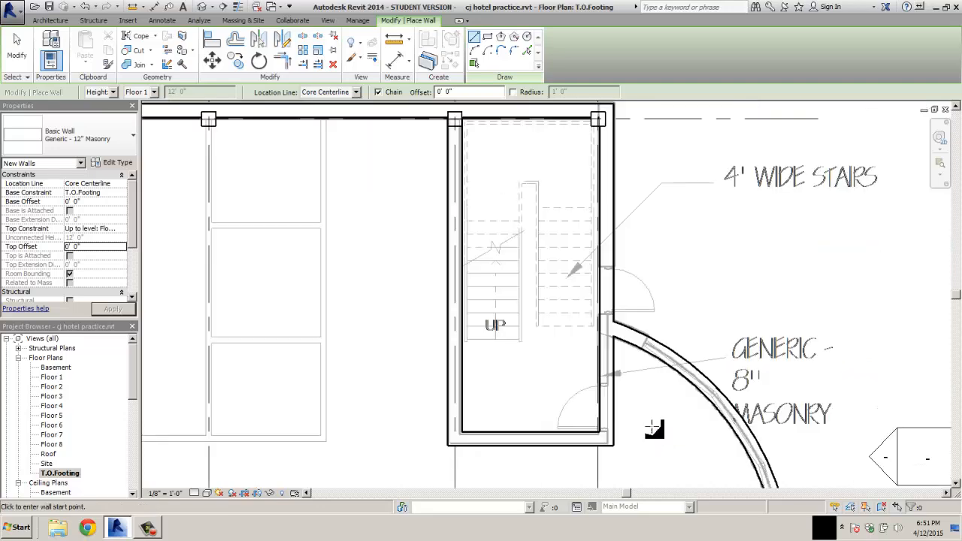
scroll(654, 428, "down", 5)
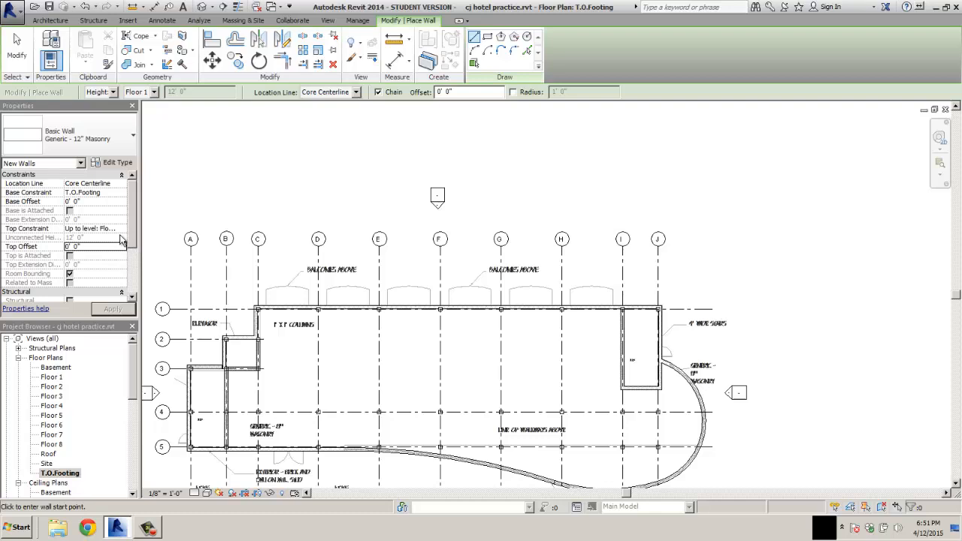
- Review the new-wall settings, keeping the top constraint at Up to level: Floor 1 and the type at Generic - 12" Masonry
left_click_drag(131, 237, 136, 208)
left_click(17, 47)
left_click(47, 47)
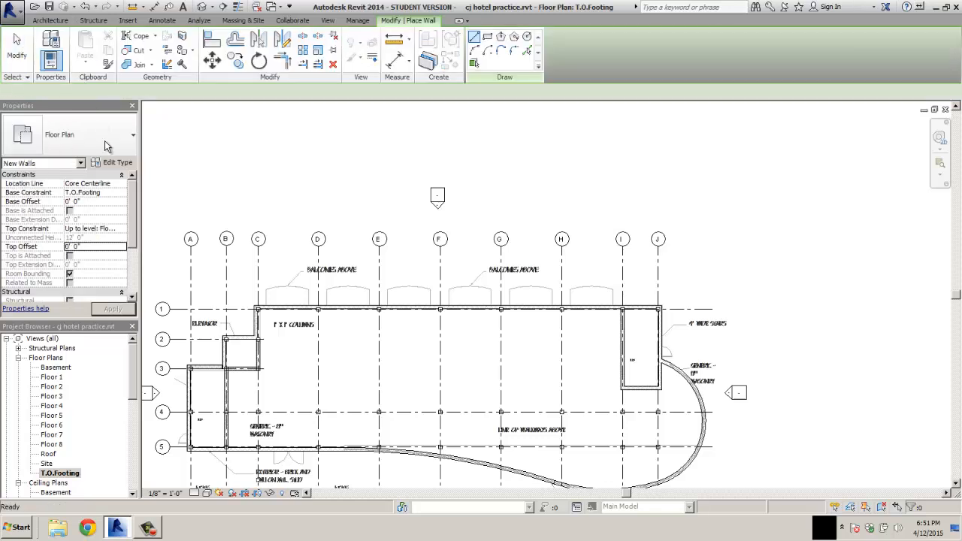
left_click(115, 229)
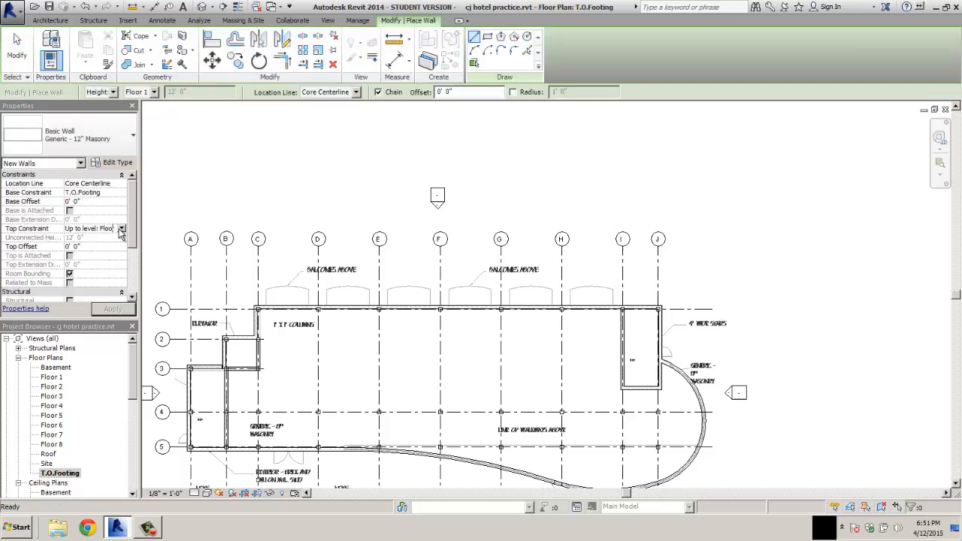
left_click(121, 227)
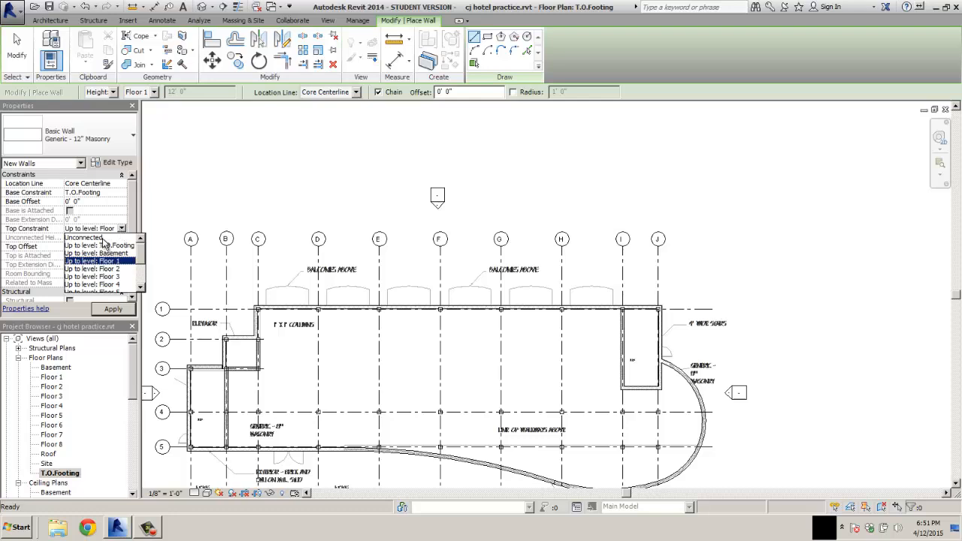
left_click(102, 261)
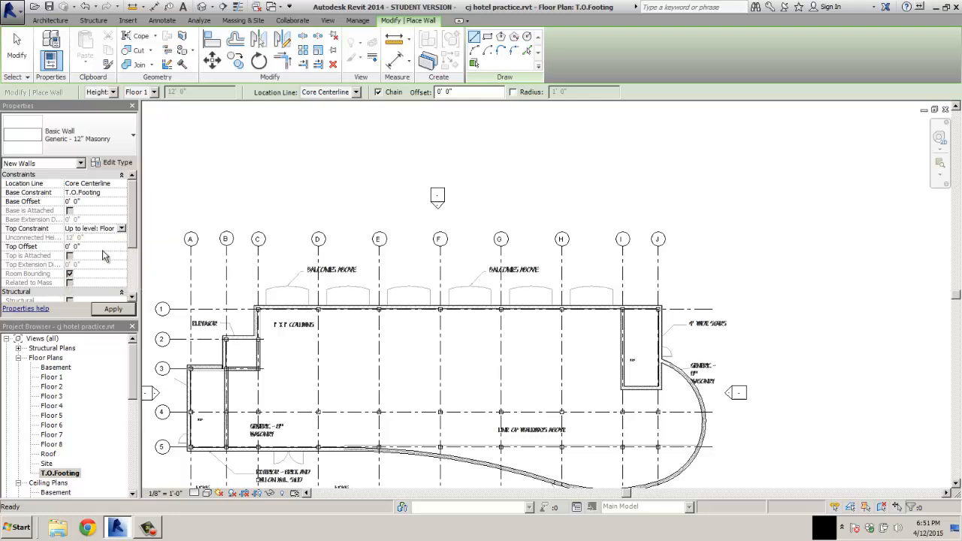
mouse_move(131, 232)
left_mouse_down()
mouse_move(133, 257)
mouse_move(133, 229)
left_mouse_up()
left_click(101, 143)
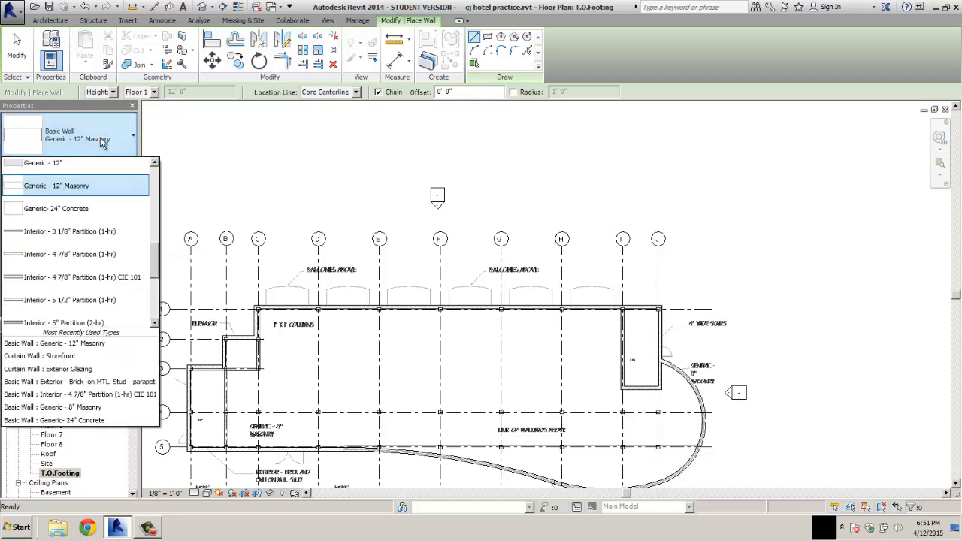
left_click(113, 186)
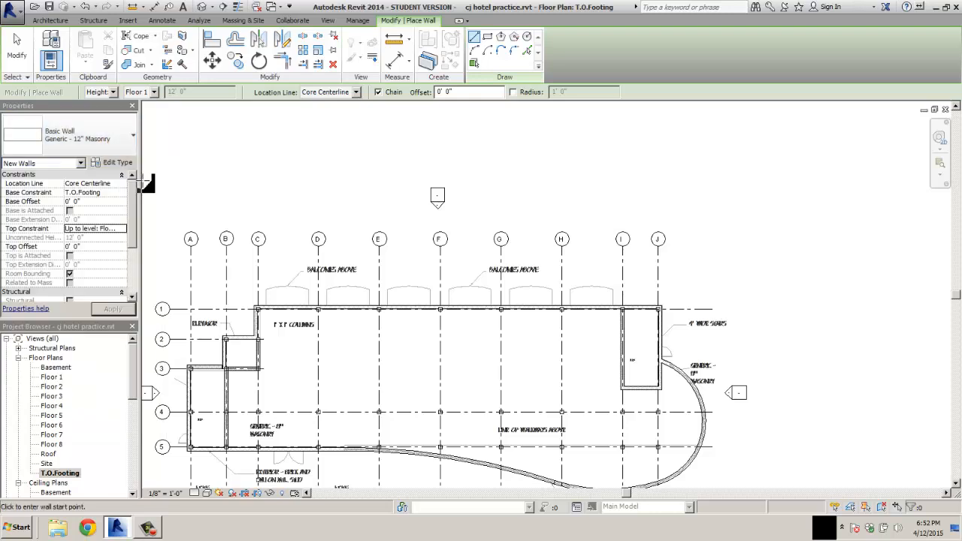
- End wall placement and set the T.O.Footing plan's underlay to None
left_click(16, 47)
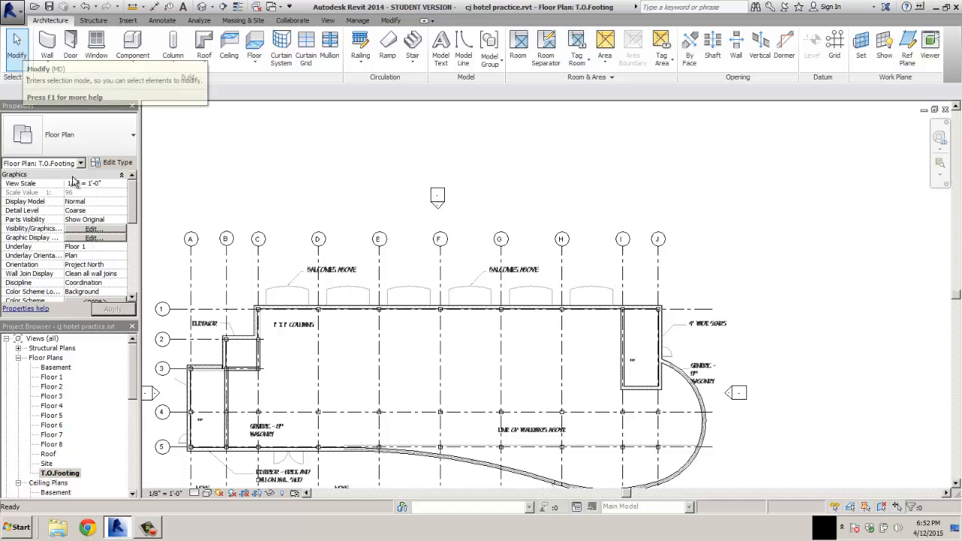
left_click(119, 248)
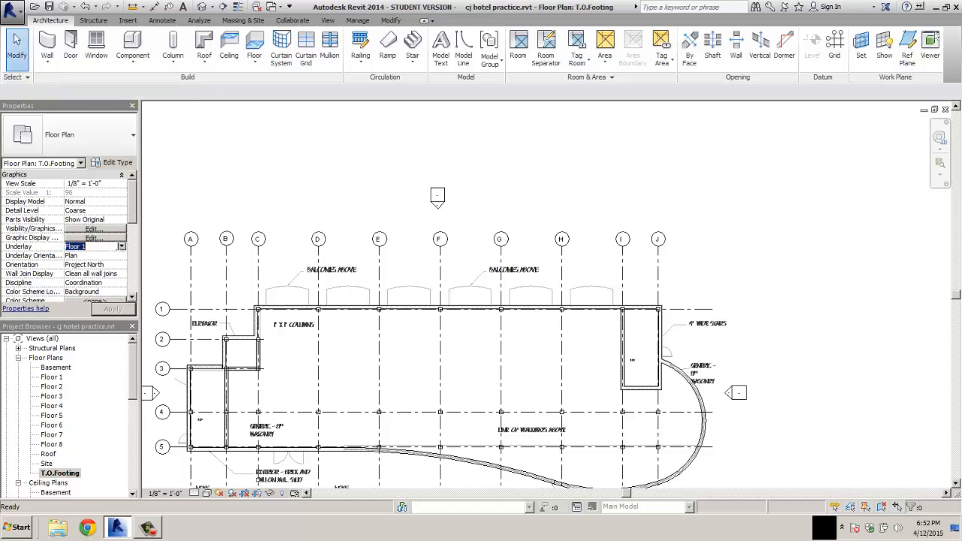
left_click(121, 247)
left_click(72, 256)
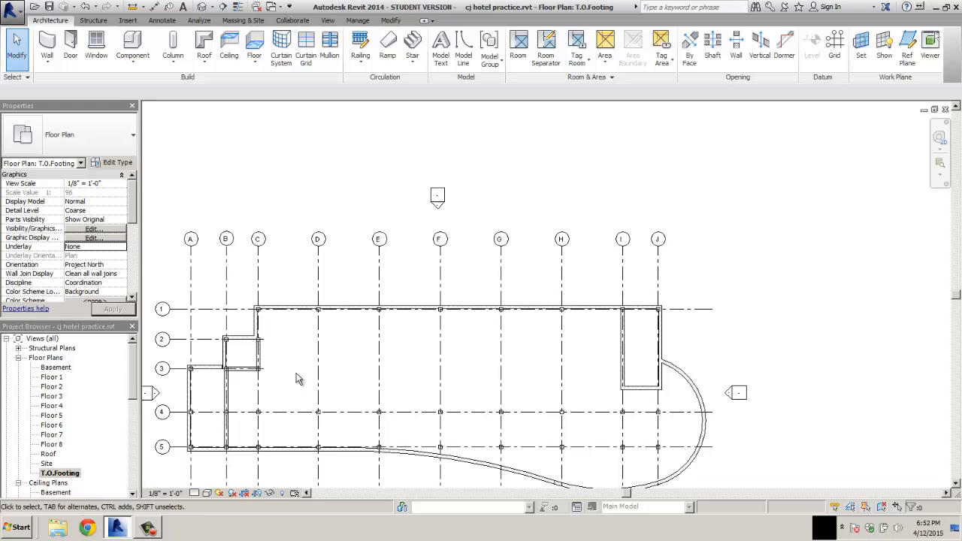
- Start a new wall of type Generic- 24" Concrete with its location line set to Core Centerline
left_click(51, 59)
left_click(132, 140)
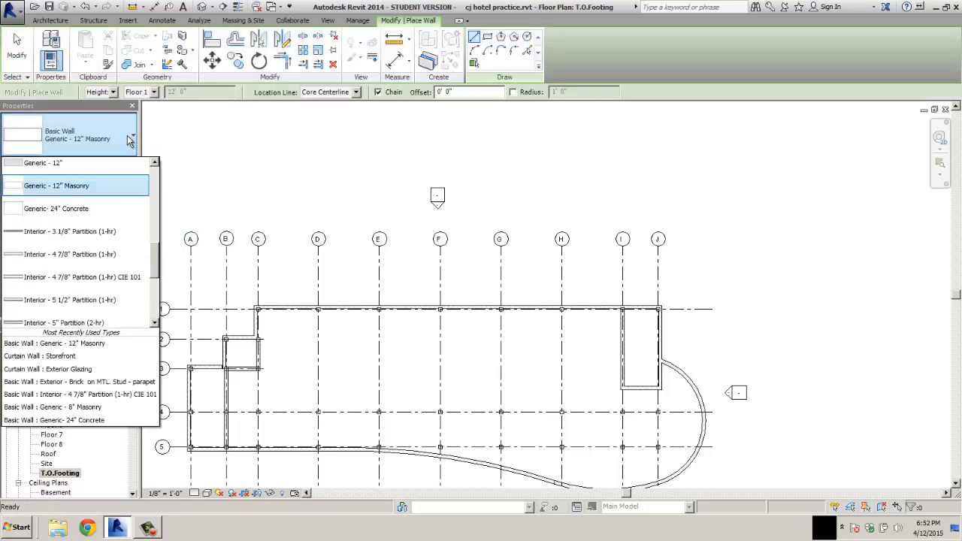
left_click(55, 215)
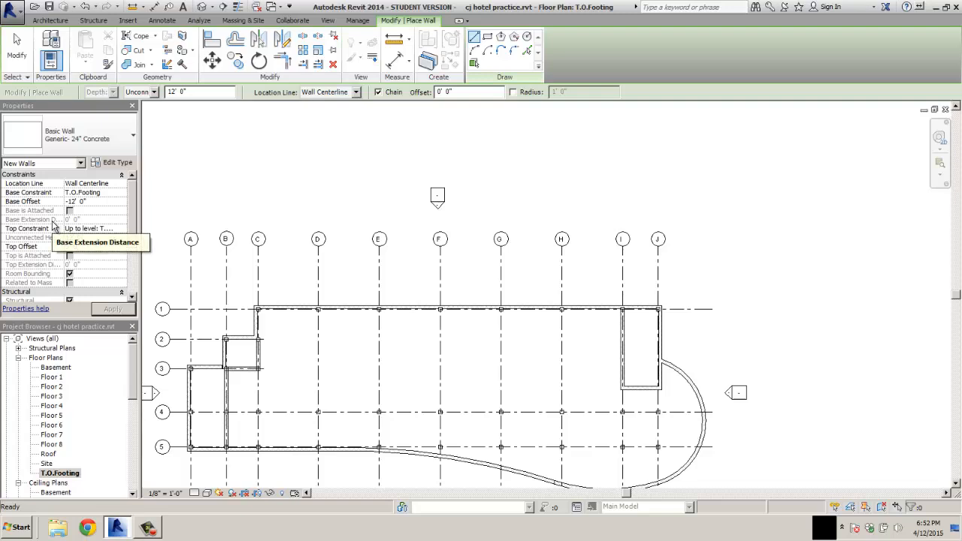
left_click(356, 92)
left_click(350, 111)
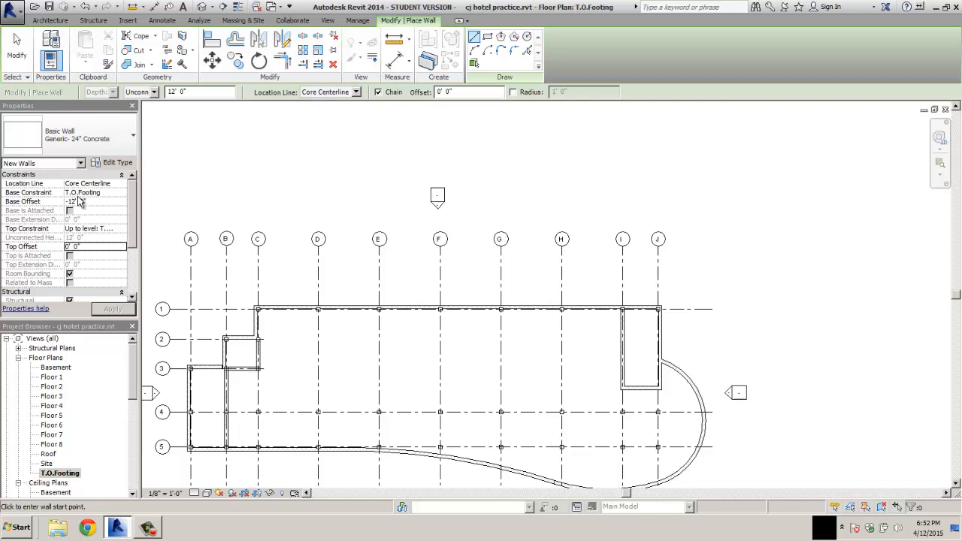
- Set the concrete wall's base offset to -1' 6" and its top constraint to Up to level: T.O.Footing
left_click_drag(89, 201, 11, 201)
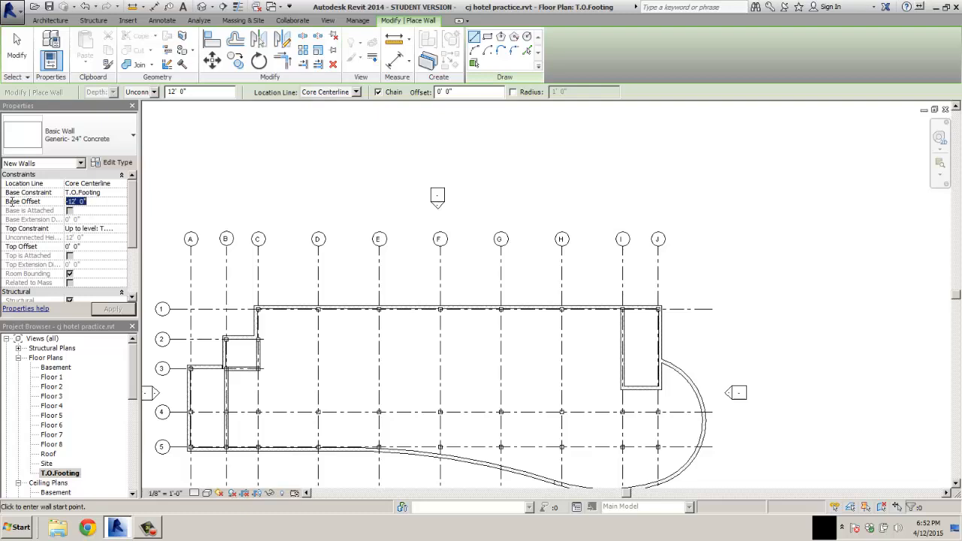
type("-")
type("1")
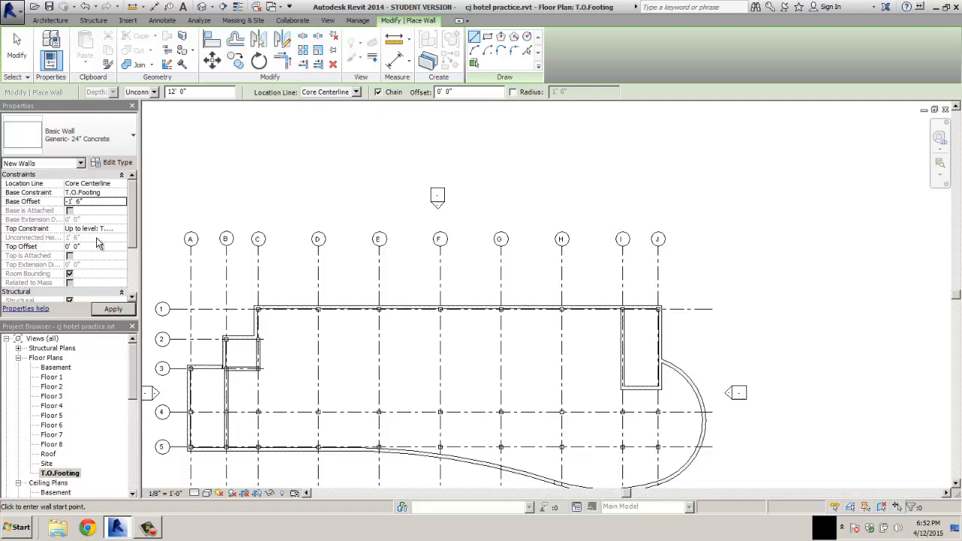
left_click(121, 229)
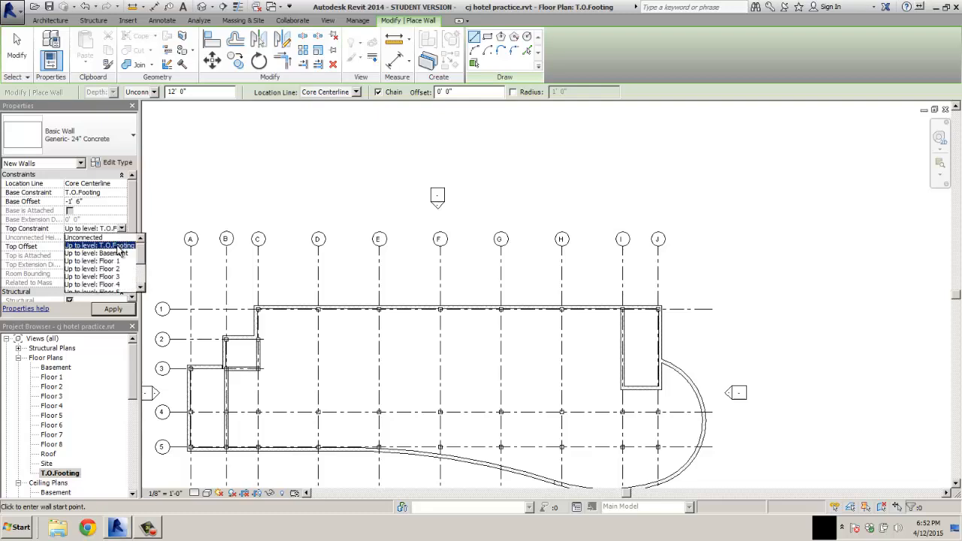
left_click(118, 246)
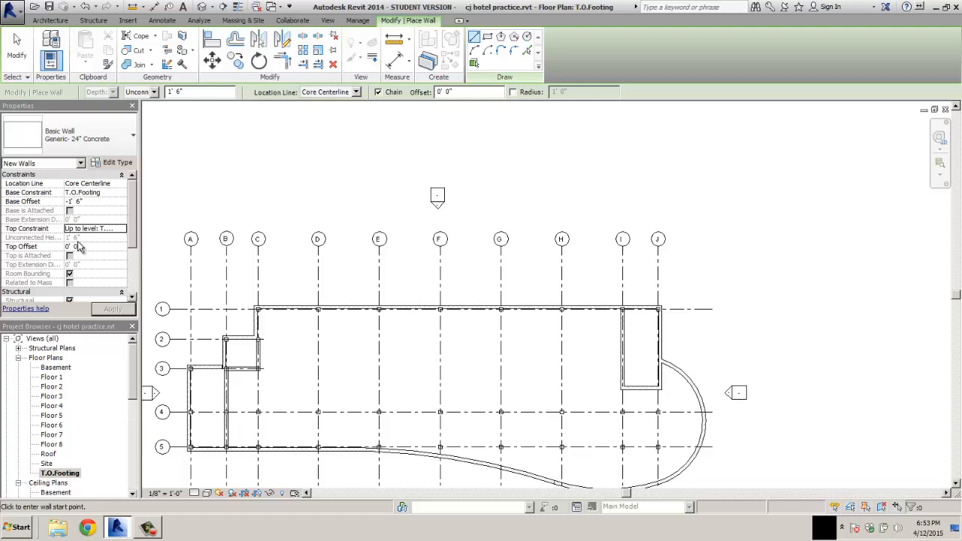
- Use Pick Lines to place a 24" concrete footing wall along the grid 1 foundation wall from grid C to grid J
left_click(527, 50)
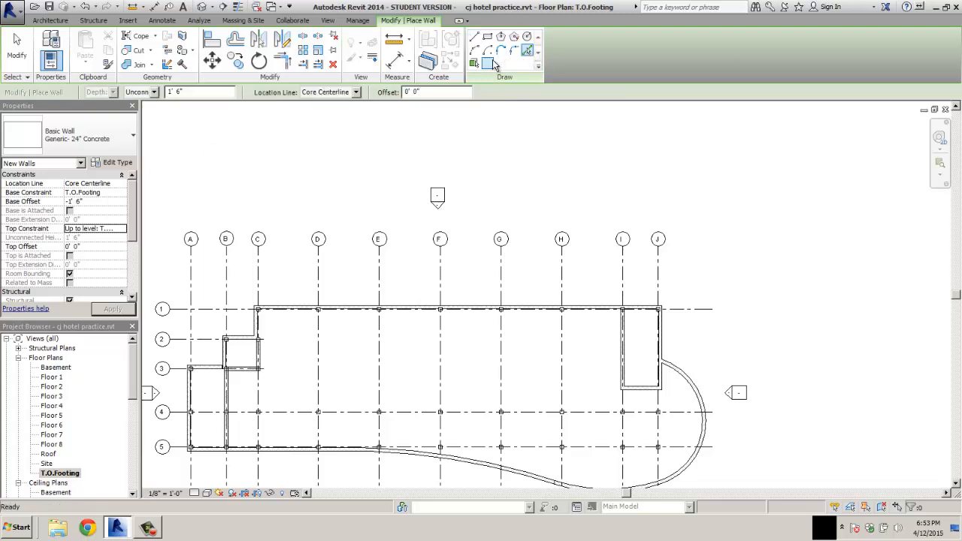
scroll(285, 331, "up", 4)
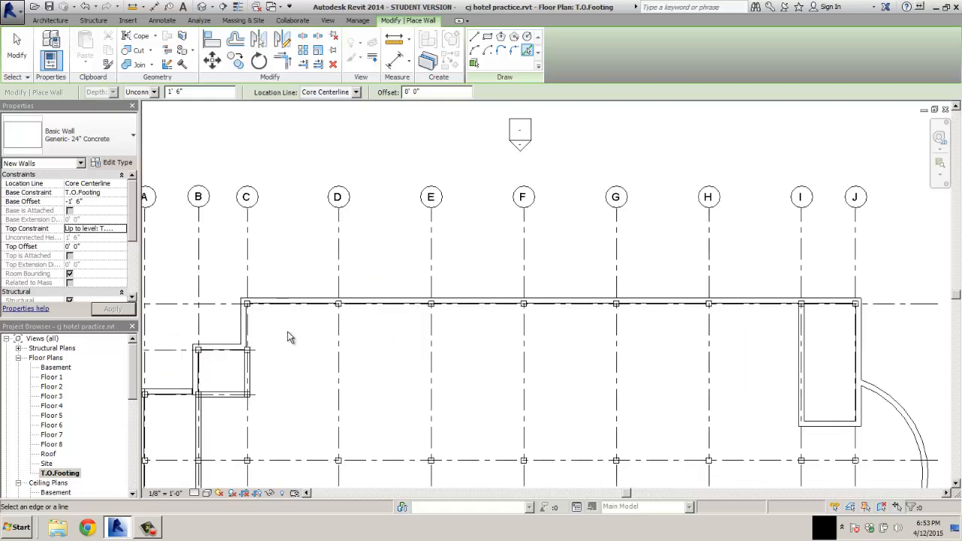
left_click(261, 290)
scroll(684, 381, "down", 2)
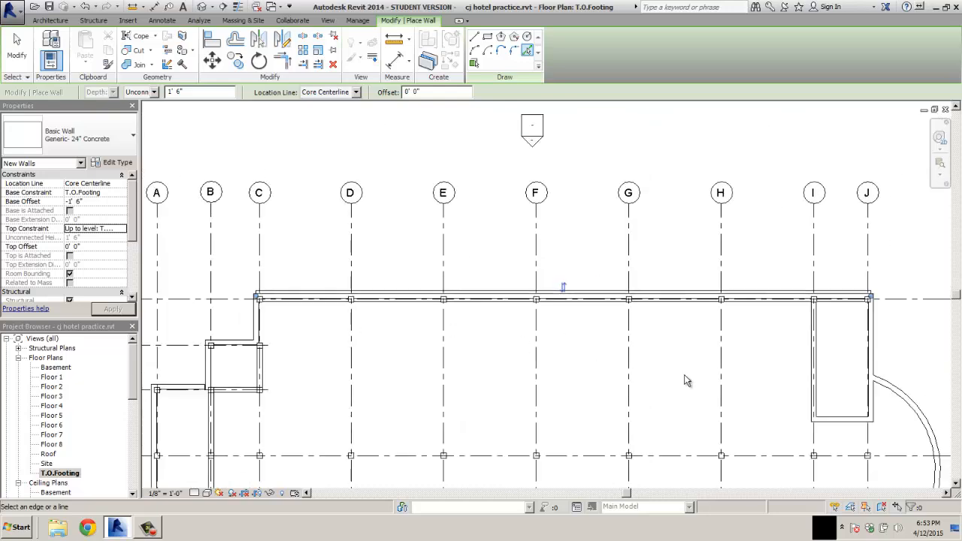
- Place 24" concrete footings along the grid J foundation wall and the large curved wall at the building's east end
scroll(871, 321, "up", 3)
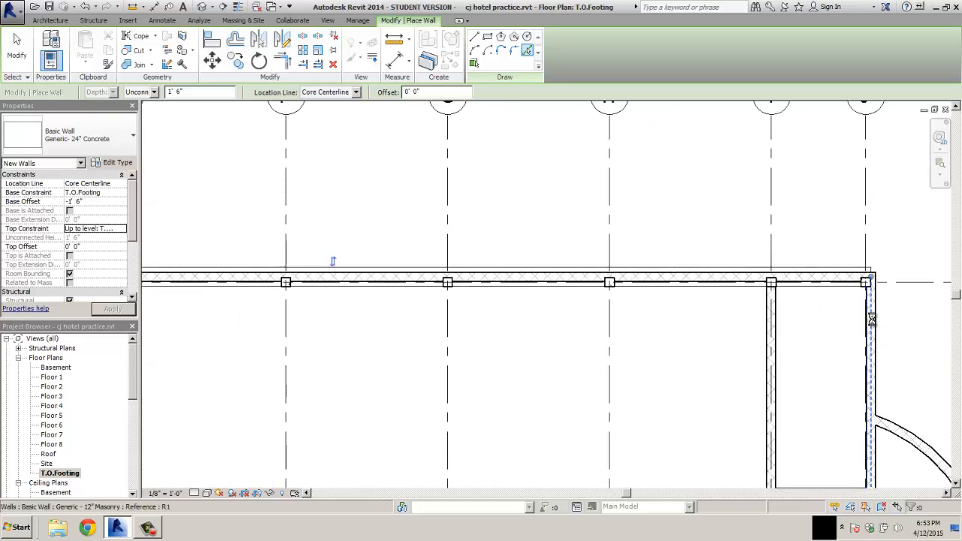
left_click(870, 319)
middle_click_drag(871, 320, 606, 169)
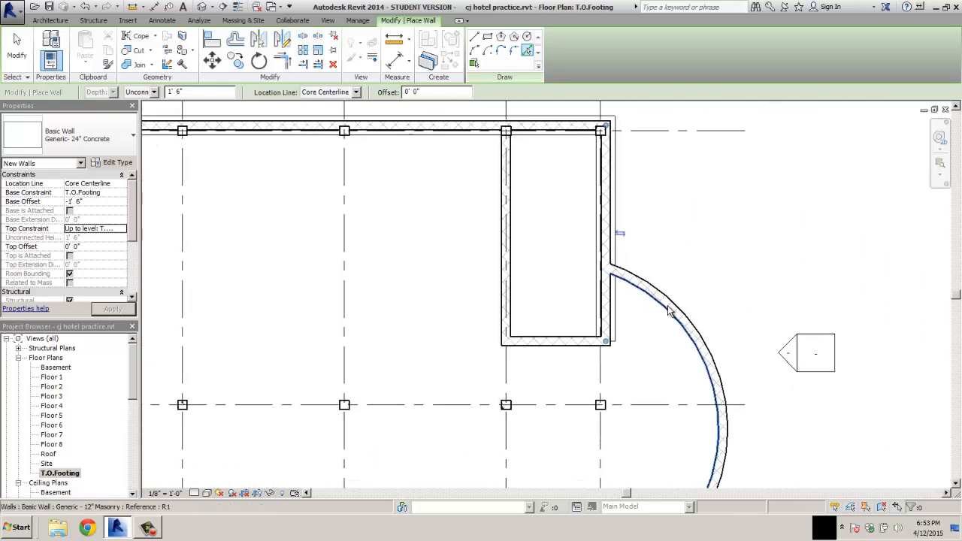
left_click(670, 311)
- Place concrete footings along the remaining south curved foundation walls and the straight wall on grid 5
middle_click_drag(658, 448, 639, 218)
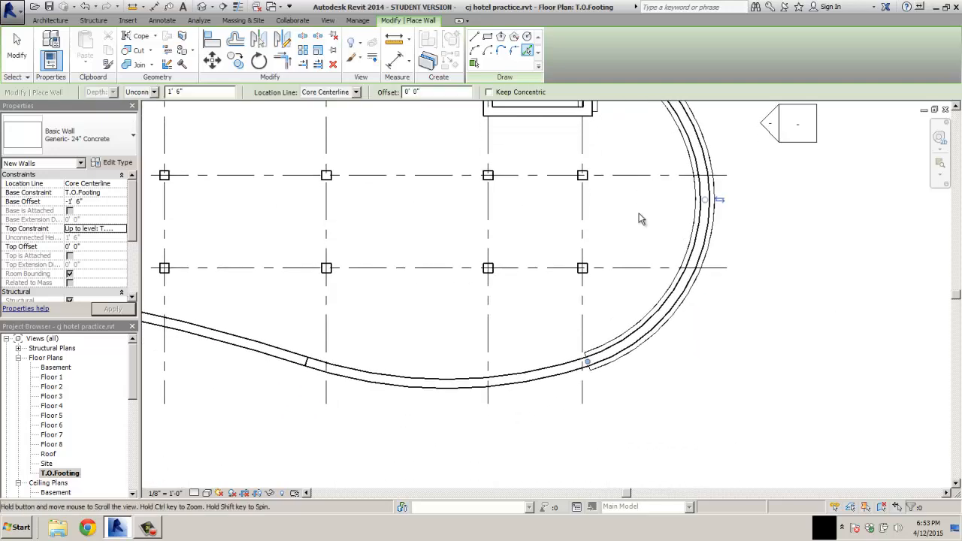
left_click(569, 373)
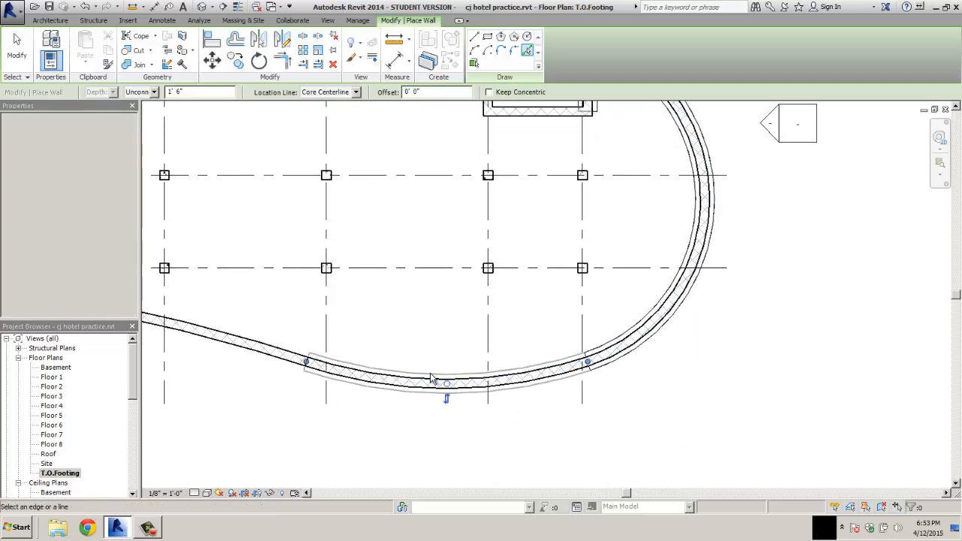
left_click(288, 361)
middle_click_drag(247, 365, 677, 326)
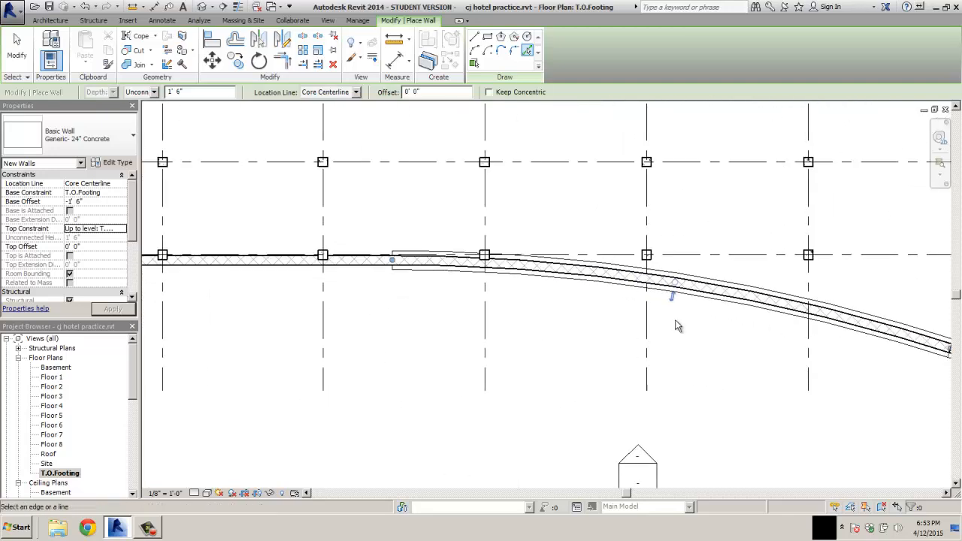
left_click(353, 262)
- Place concrete footings along the foundation walls on grids A and B running north from grid 5
middle_click_drag(279, 323, 736, 307)
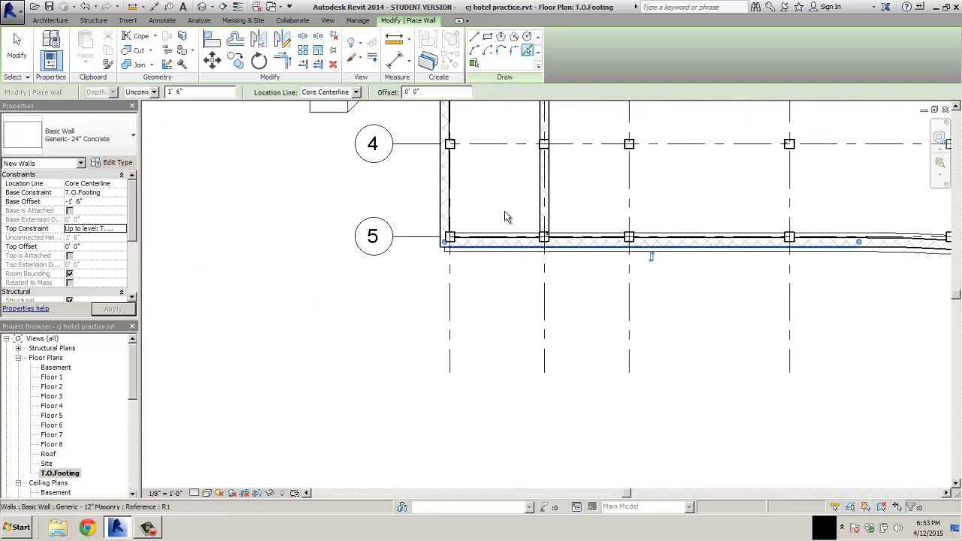
left_click(447, 207)
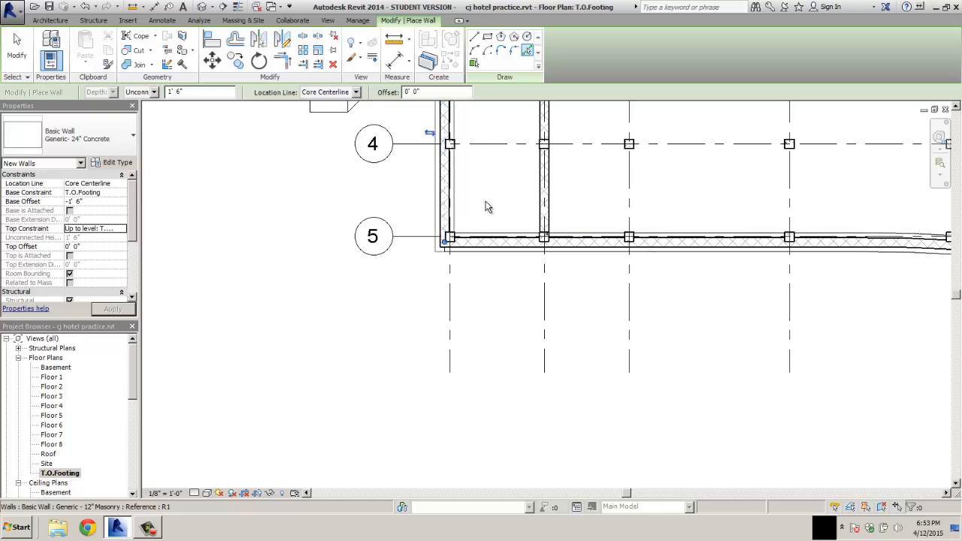
left_click(545, 209)
- Place concrete footings along the stepped foundation walls between grids A and C from grid 3 up to grid 1
middle_click_drag(526, 261, 538, 527)
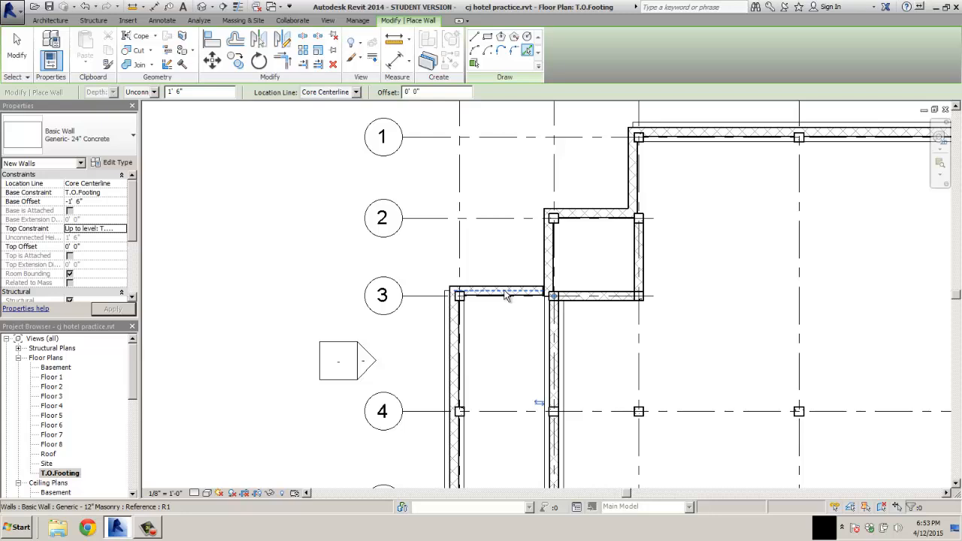
left_click(500, 293)
left_click(549, 281)
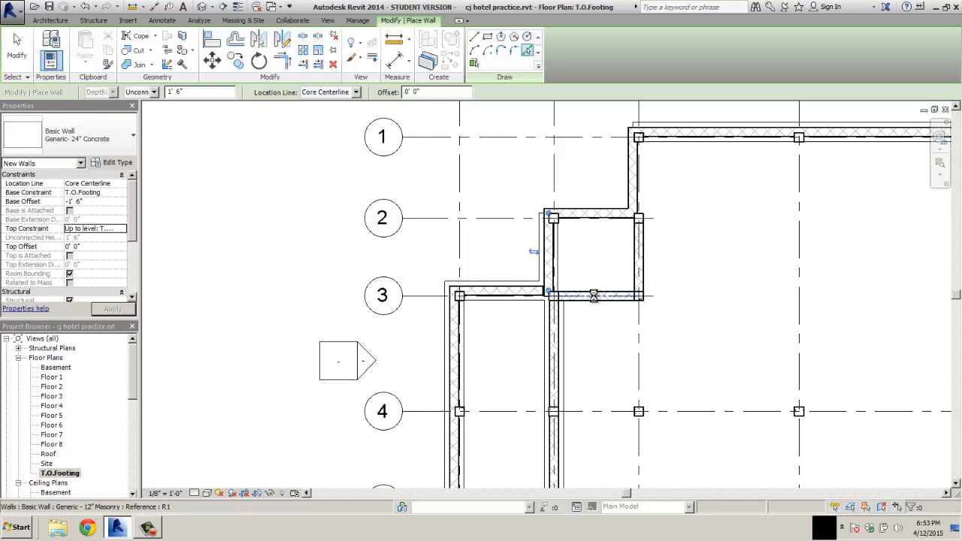
left_click(594, 297)
left_click(624, 256)
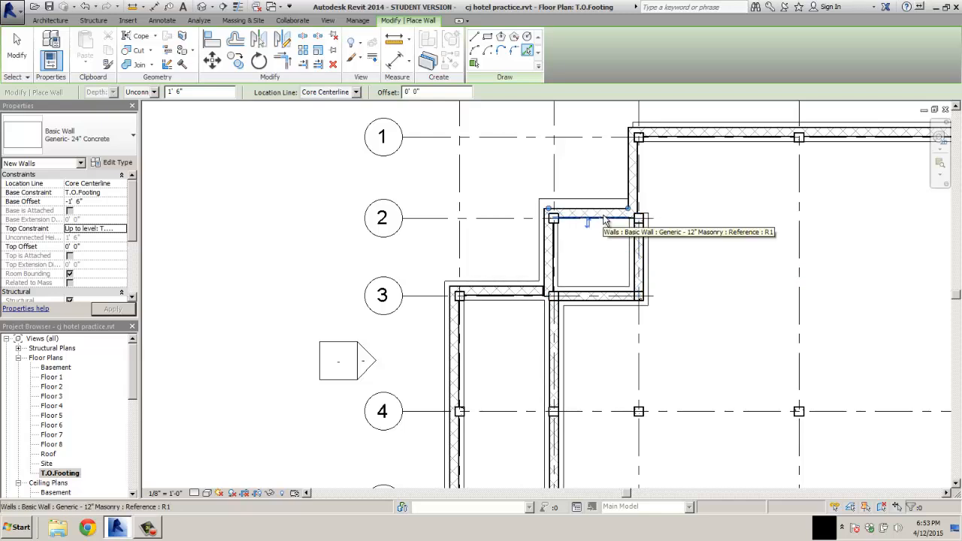
left_click(605, 219)
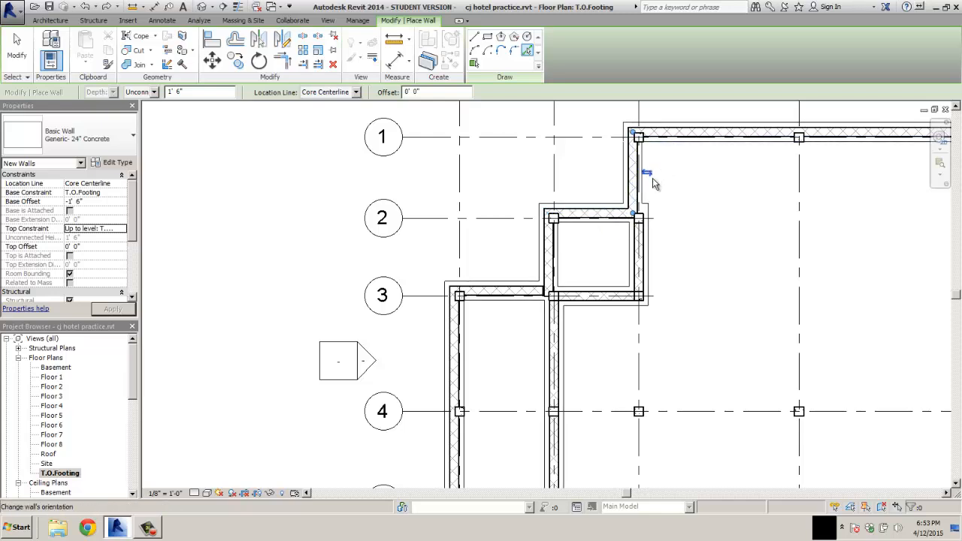
scroll(544, 300, "up", 3)
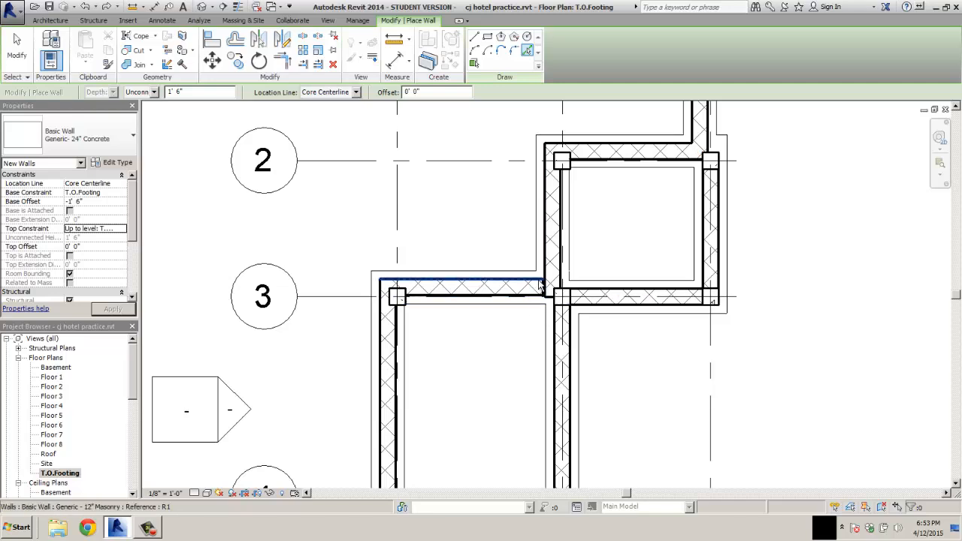
left_click(540, 284)
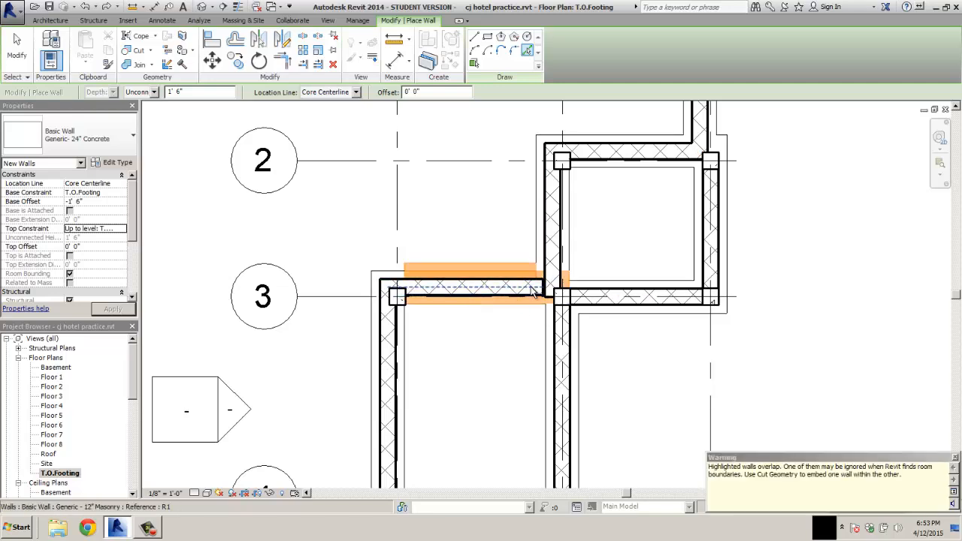
key("Escape")
key("Escape")
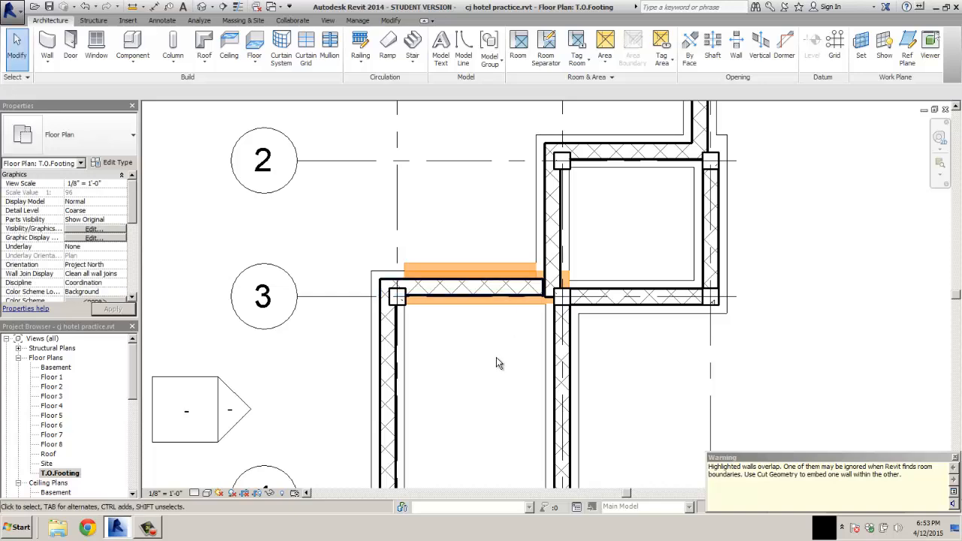
left_click(464, 265)
key("Delete")
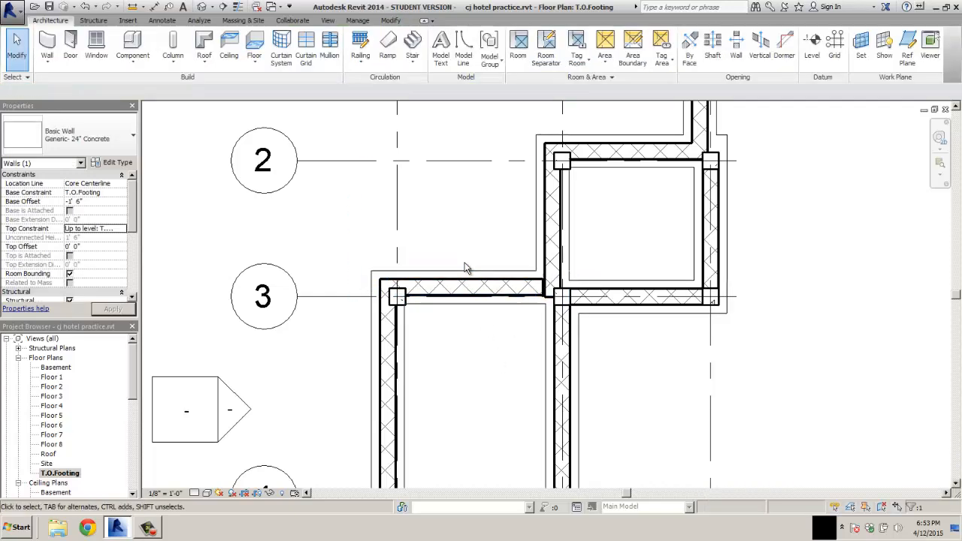
- Extend the east end of the grid 3 masonry wall to meet the wall on grid B
left_click(487, 294)
left_click_drag(543, 288, 553, 287)
left_click(294, 238)
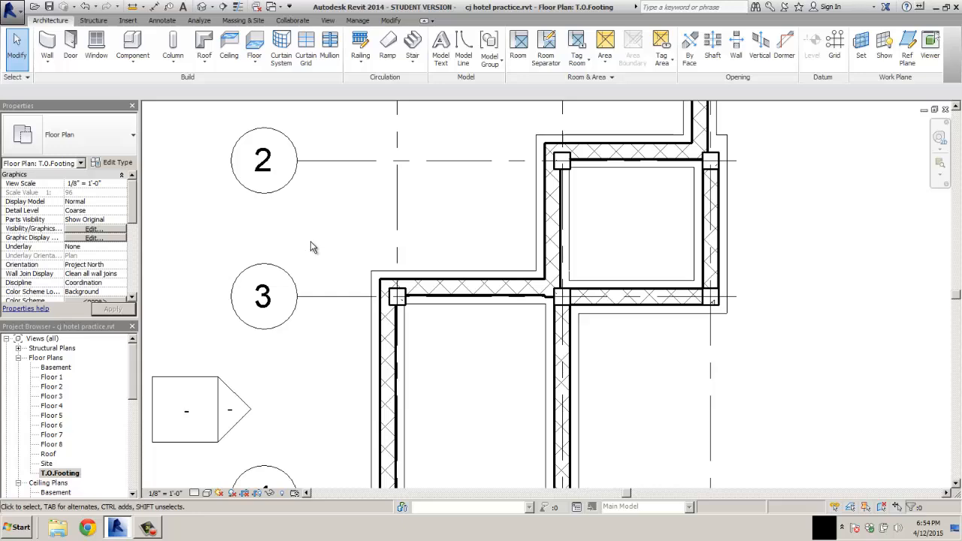
- Draw chained 24" concrete footings down the grid I masonry wall from grid 1 and across its south wall to grid J
scroll(314, 248, "down", 6)
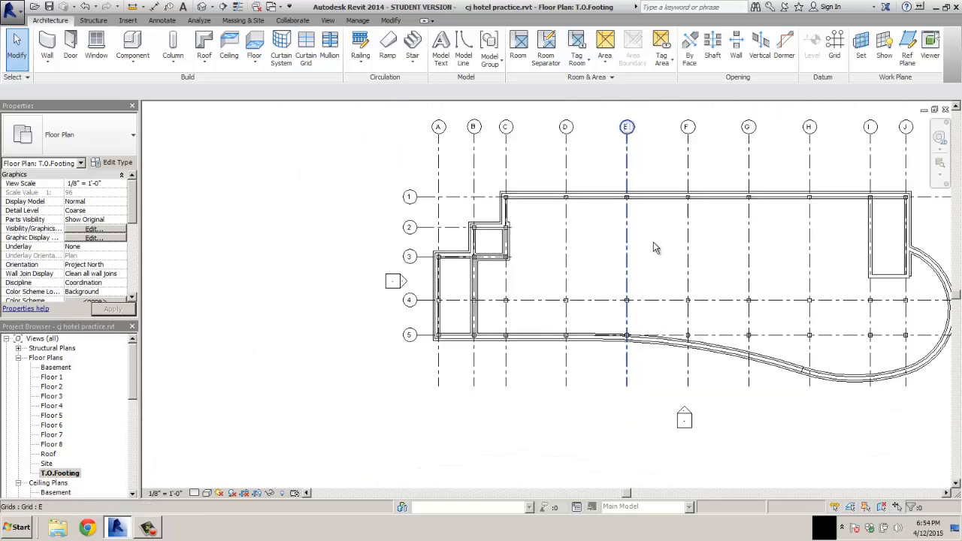
middle_click_drag(718, 248, 428, 268)
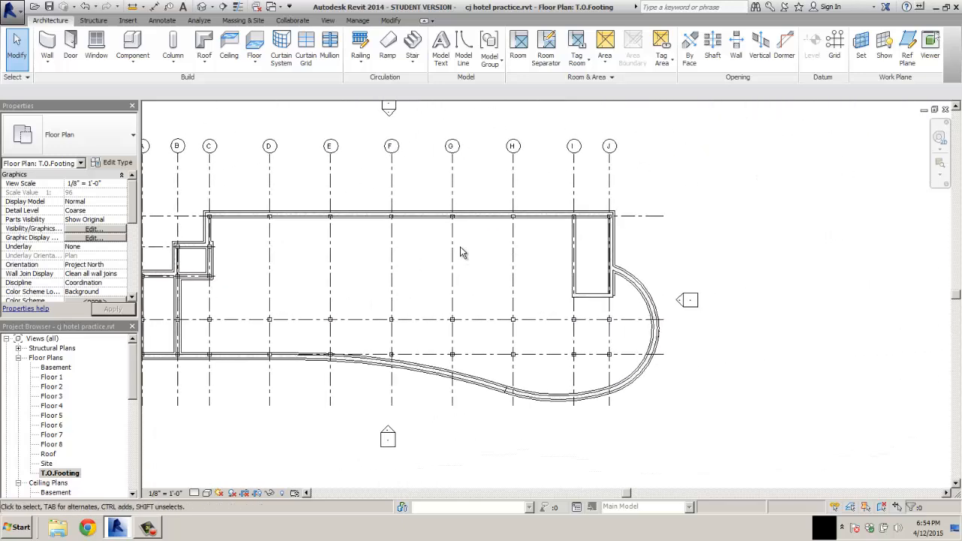
left_click(47, 45)
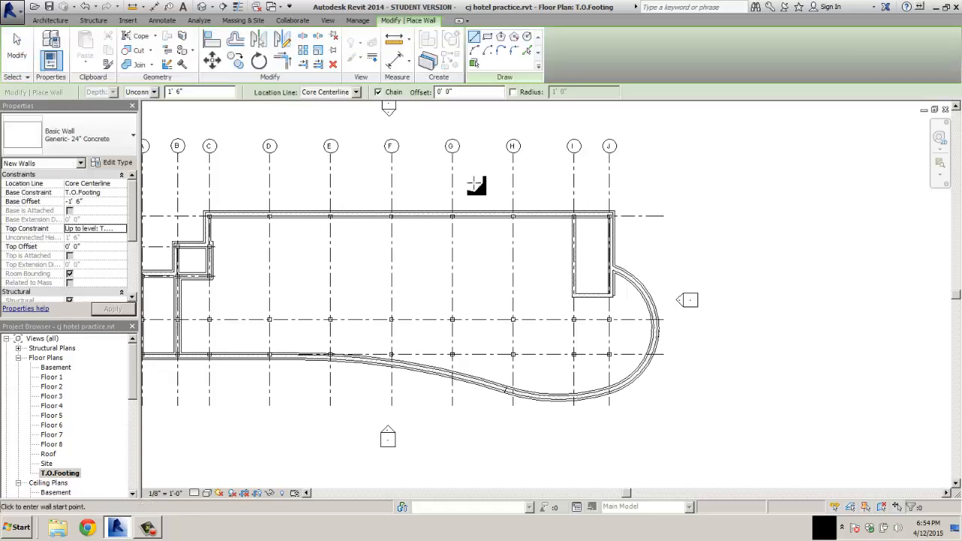
scroll(574, 217, "up", 5)
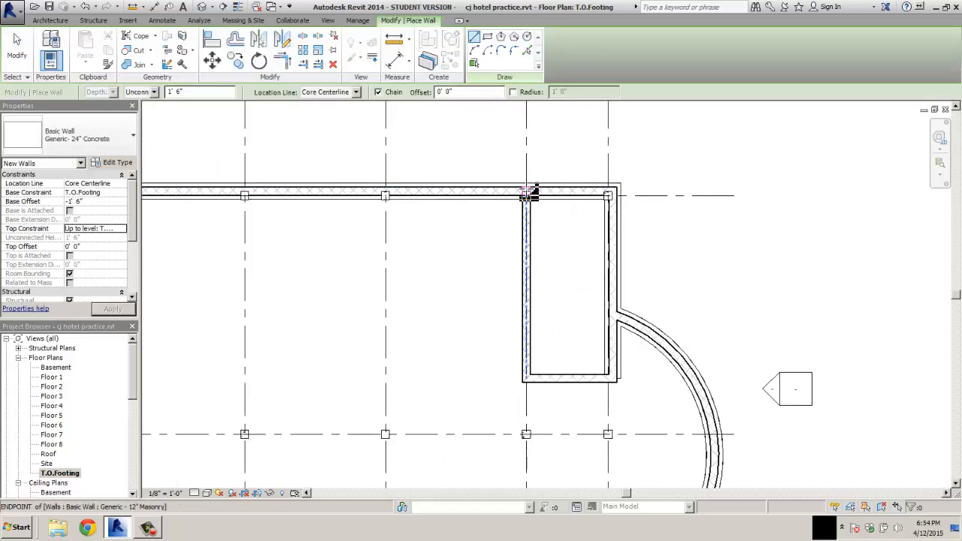
left_click(528, 193)
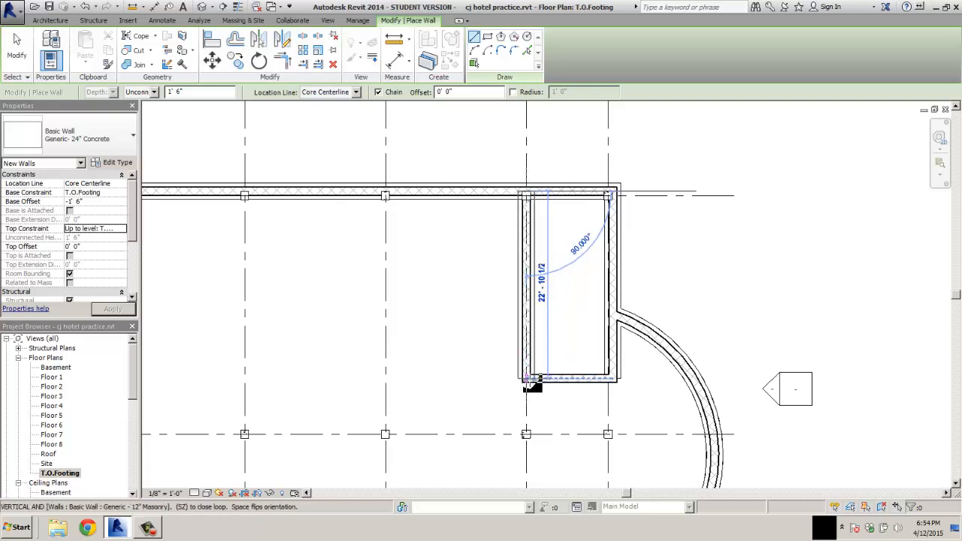
left_click(528, 379)
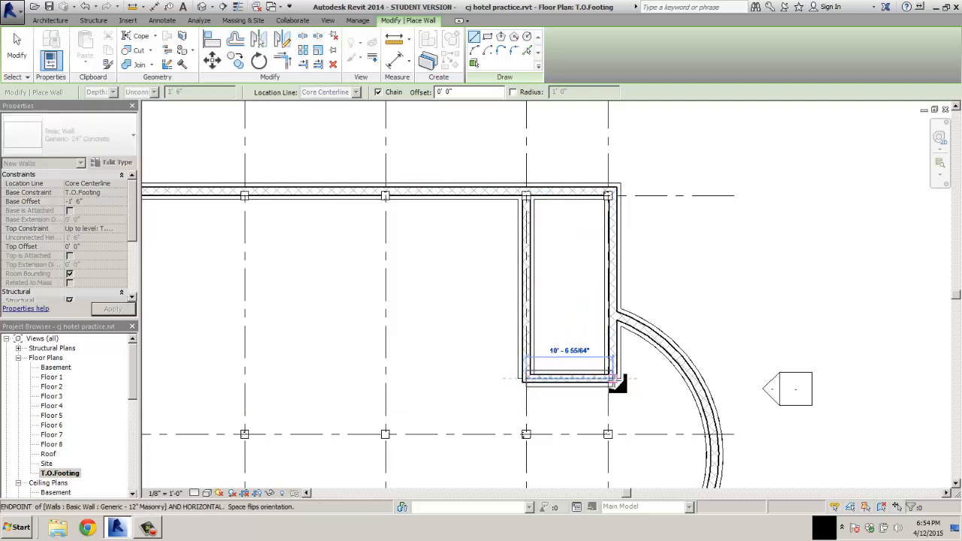
left_click(612, 380)
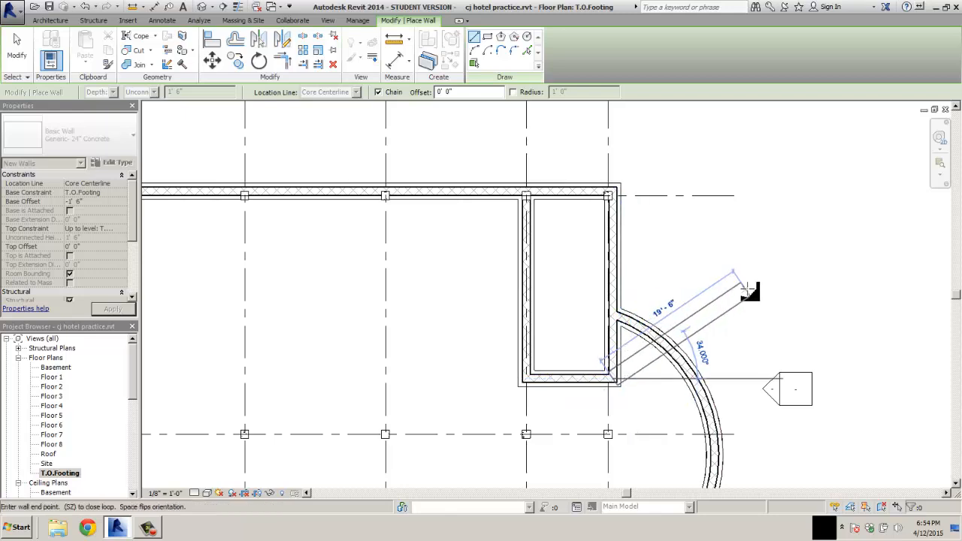
key("Escape")
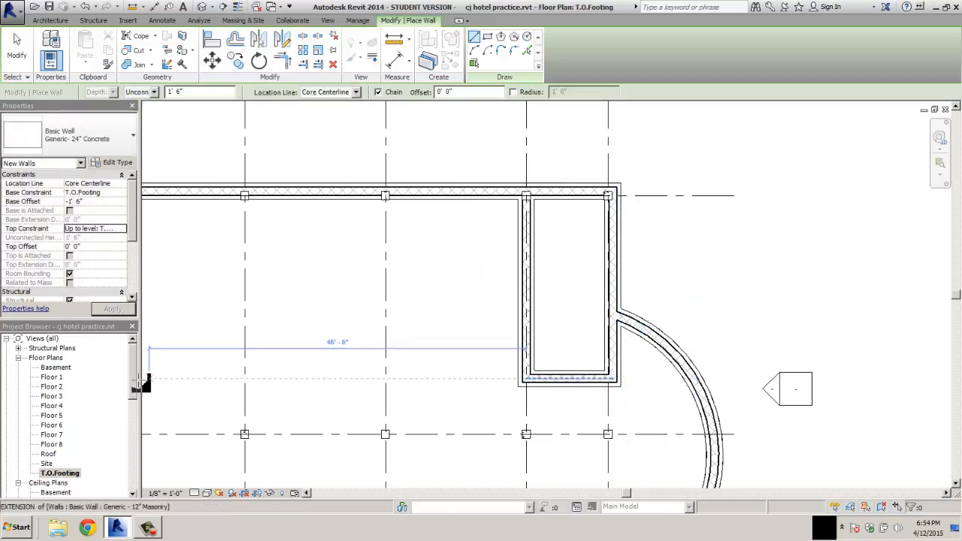
key("Escape")
- Open the {3D} view and inspect the concrete footings beneath the curved foundation walls
scroll(46, 389, "down", 5)
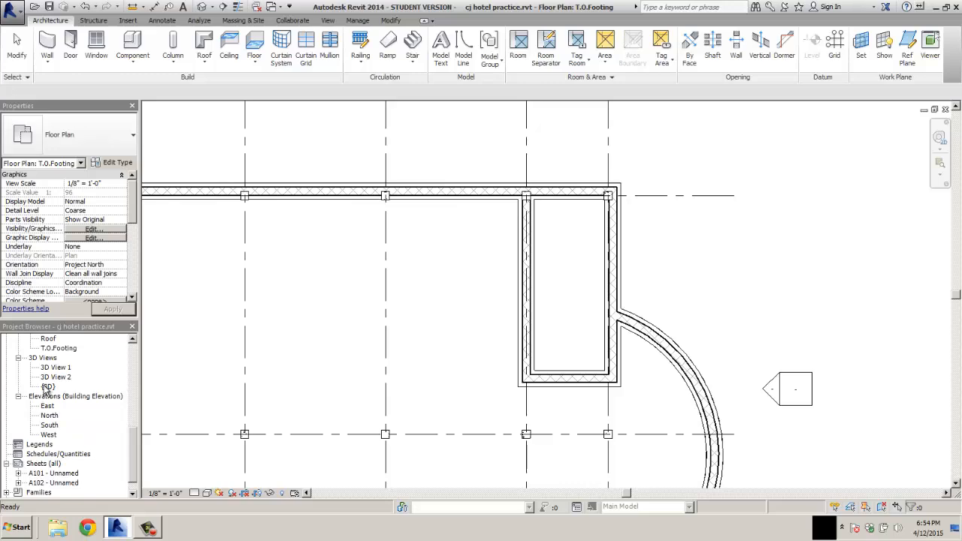
double_click(48, 386)
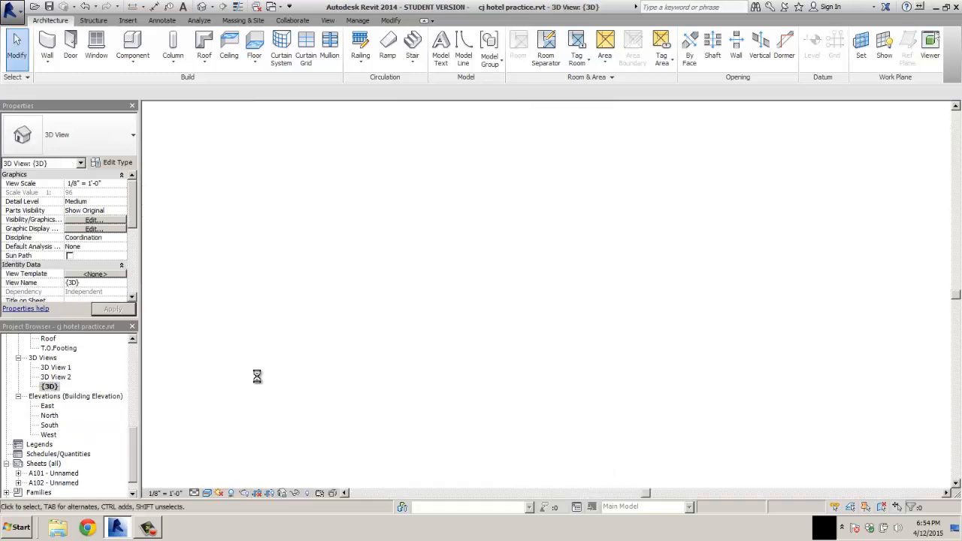
scroll(680, 367, "up", 6)
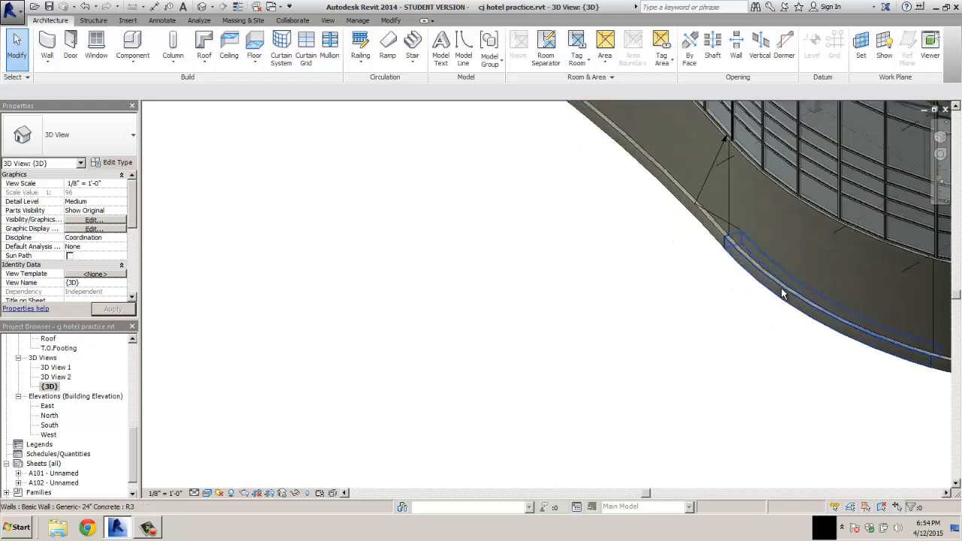
scroll(725, 307, "down", 5)
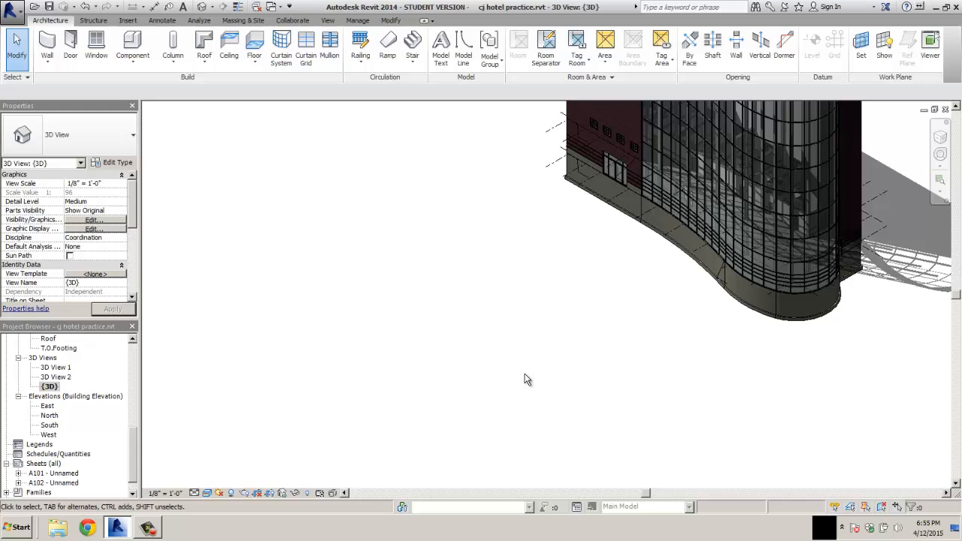
- Open the Basement floor plan
left_click_drag(134, 460, 134, 342)
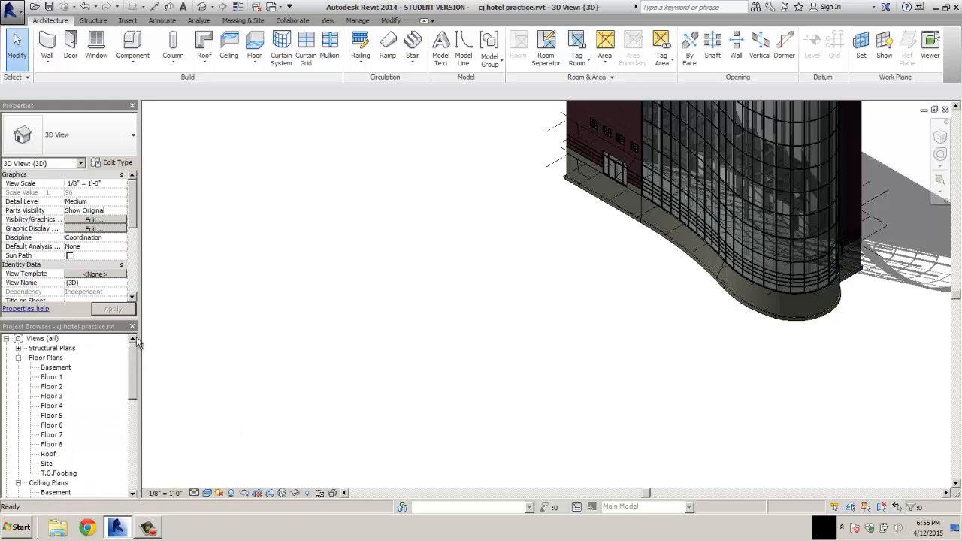
left_click(57, 370)
double_click(56, 368)
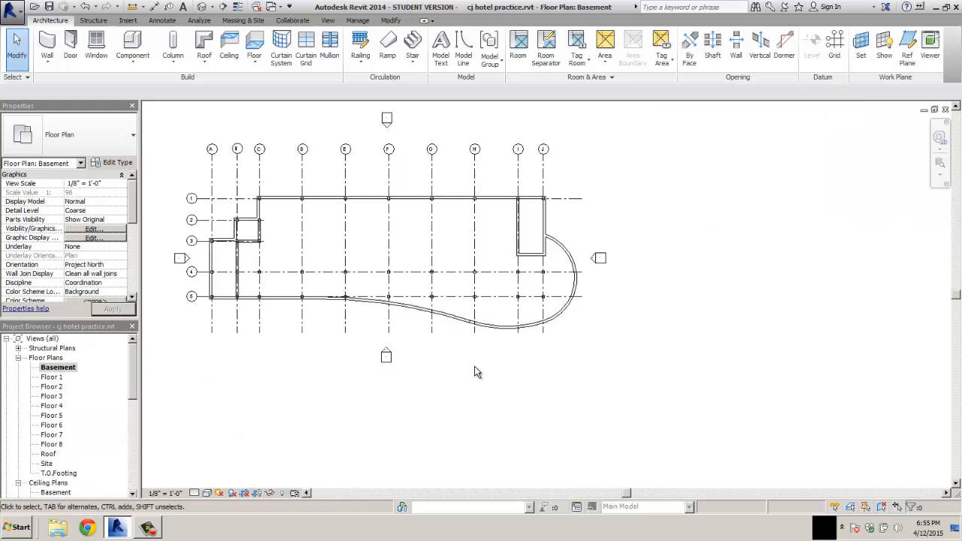
- Hide the grid and elevation marker categories in the Basement plan, using grid A, grid 1 and the west elevation marker
scroll(199, 188, "up", 3)
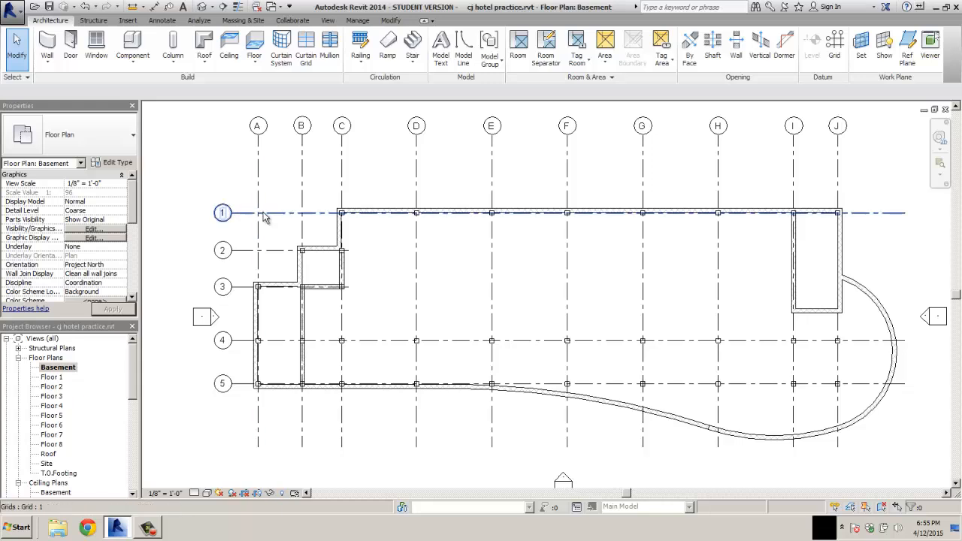
left_click(258, 164)
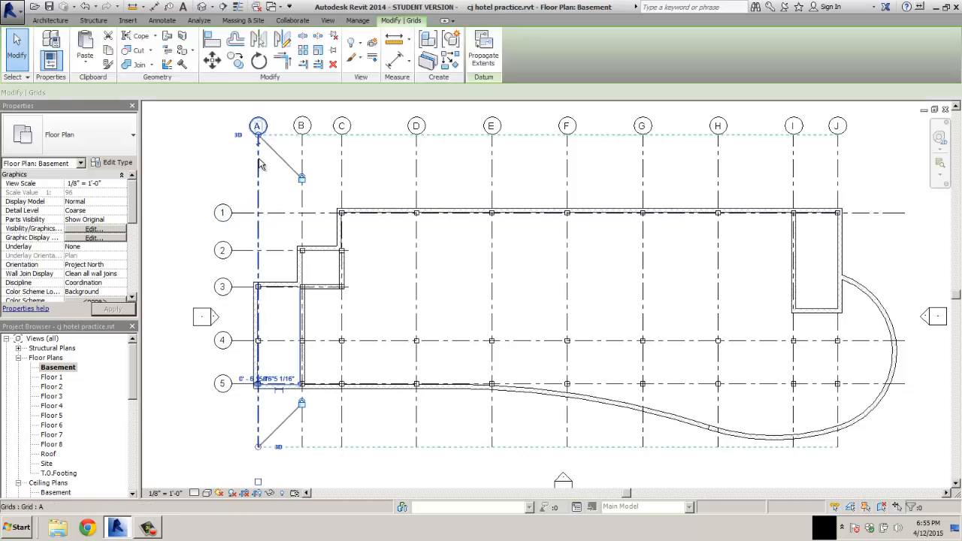
left_click(249, 214, "ctrl")
left_click(200, 314, "ctrl")
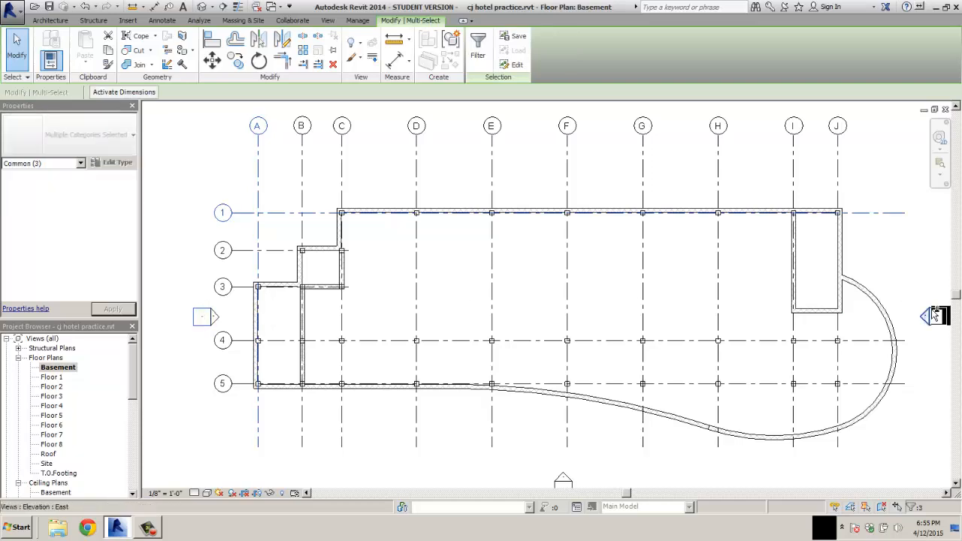
right_click(890, 265)
mouse_move(883, 307)
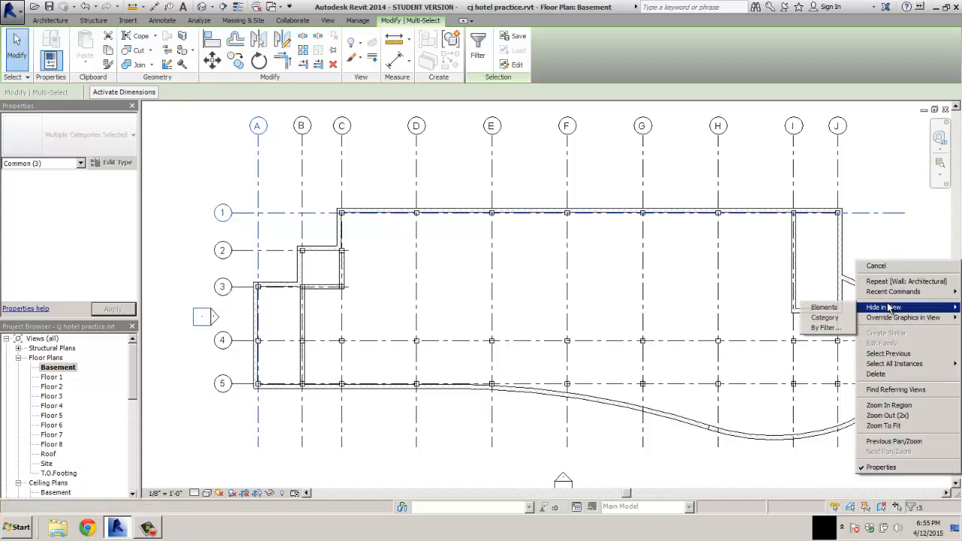
left_click(830, 319)
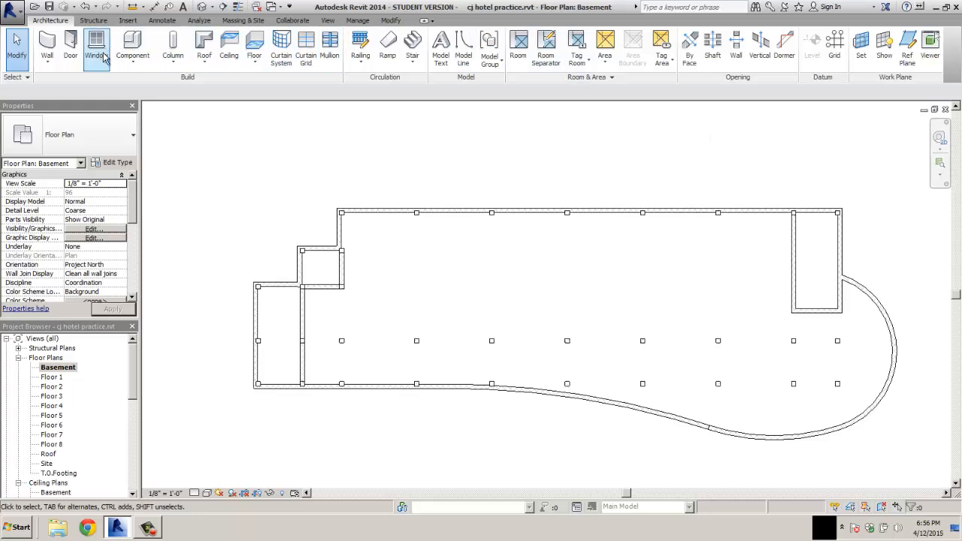
- Start an architectural floor on the Basement level using the Generic - 12" type and the Pick Walls boundary tool
left_click(256, 45)
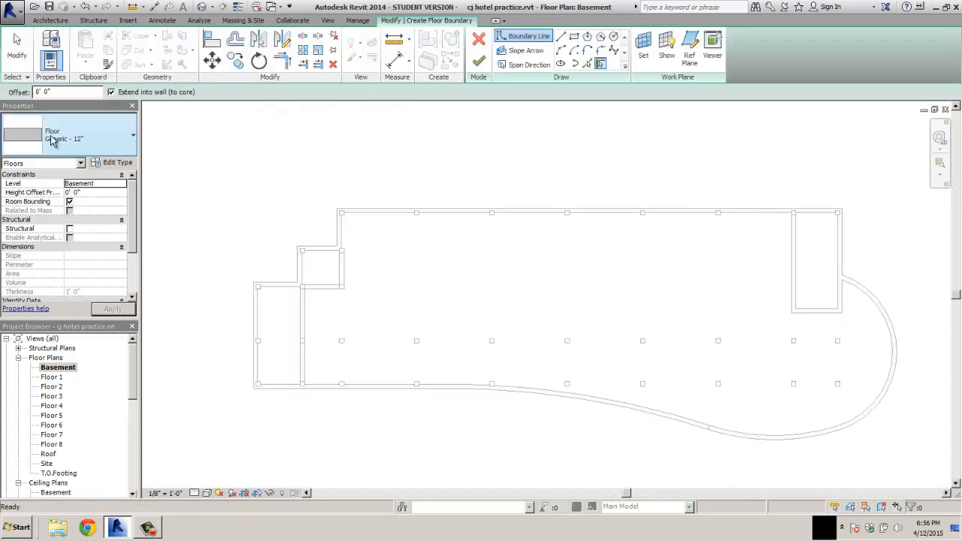
left_click(124, 138)
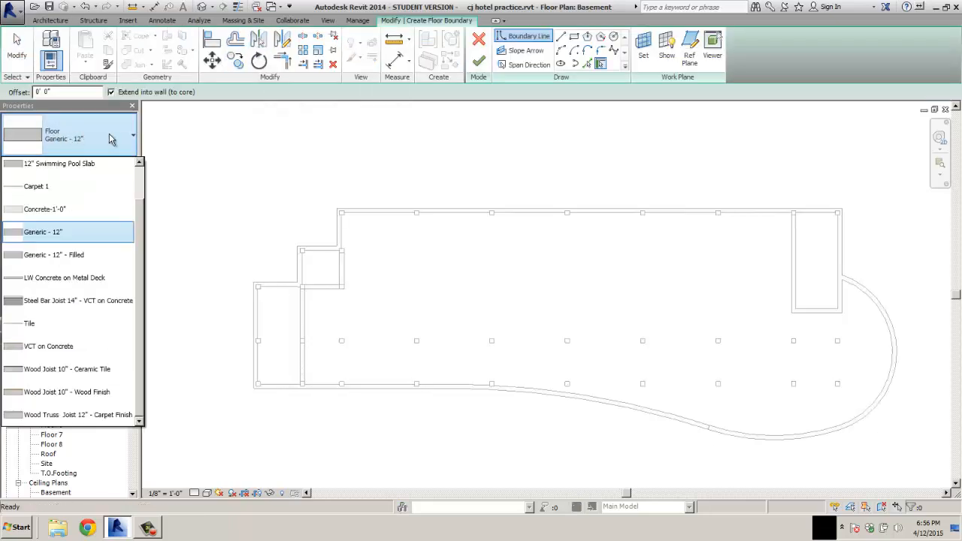
left_click(87, 233)
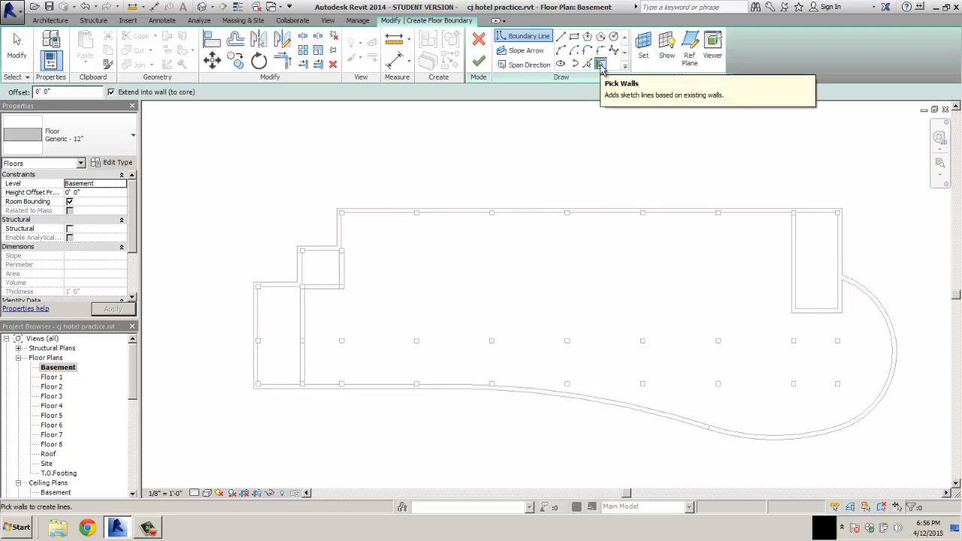
left_click(601, 66)
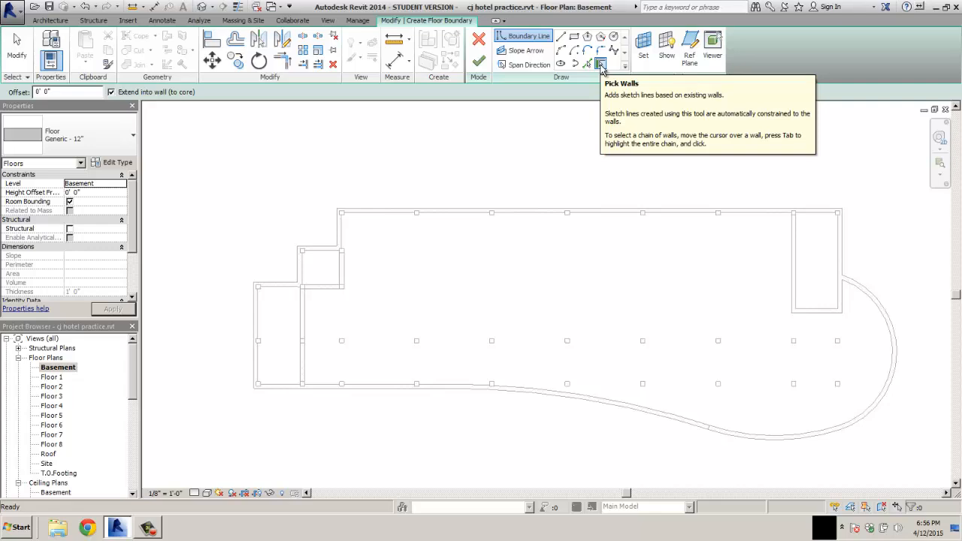
left_click(599, 66)
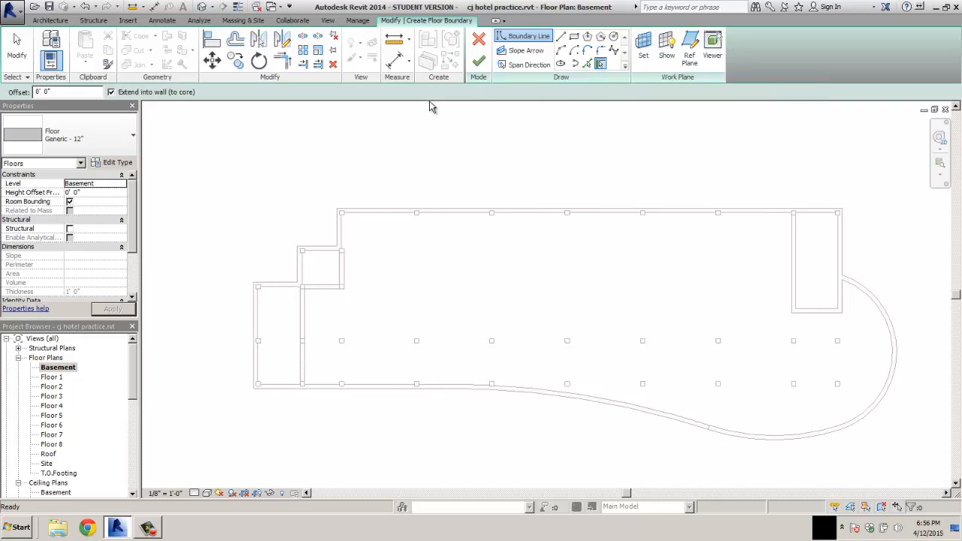
- Add floor boundary lines along the long north wall, the east wall, the three curved walls and the straight south wall
left_click(387, 213)
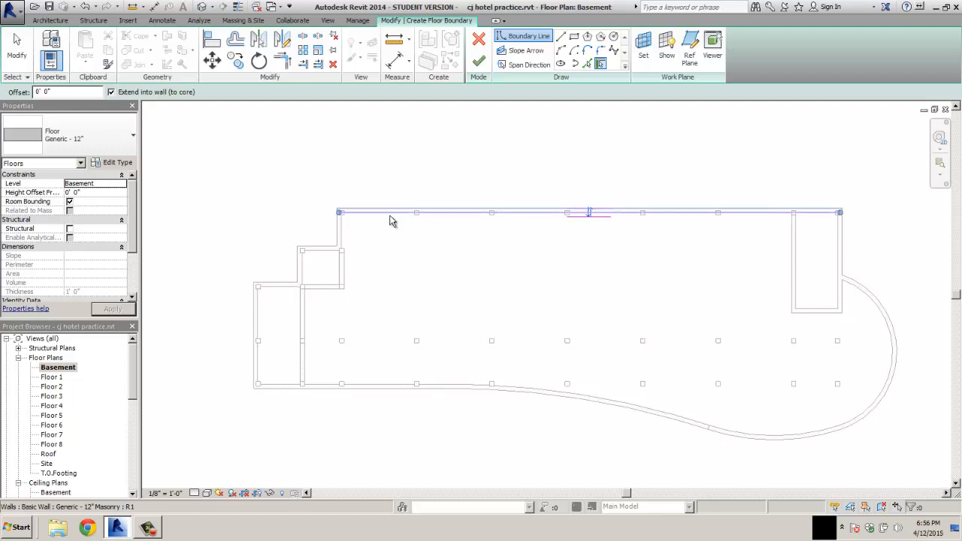
left_click(839, 243)
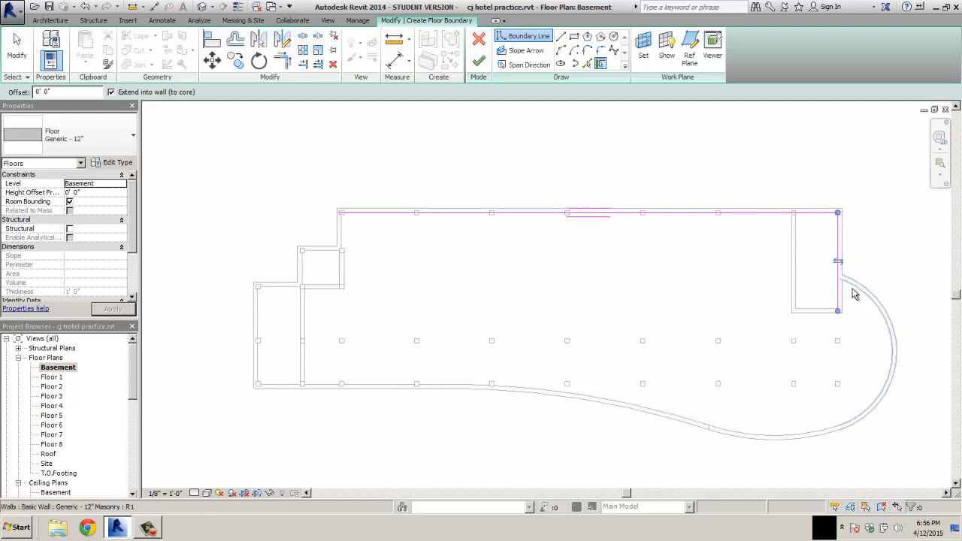
left_click(856, 288)
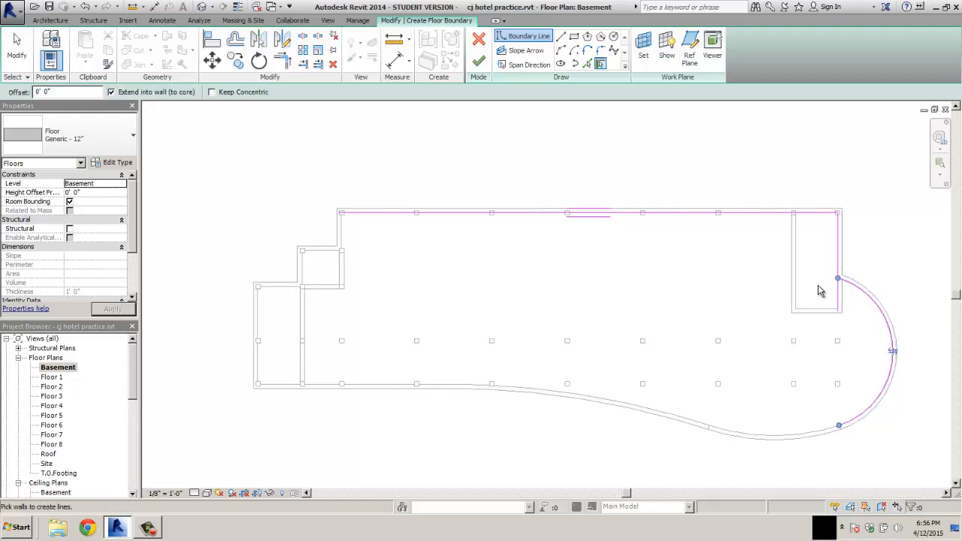
left_click(793, 436)
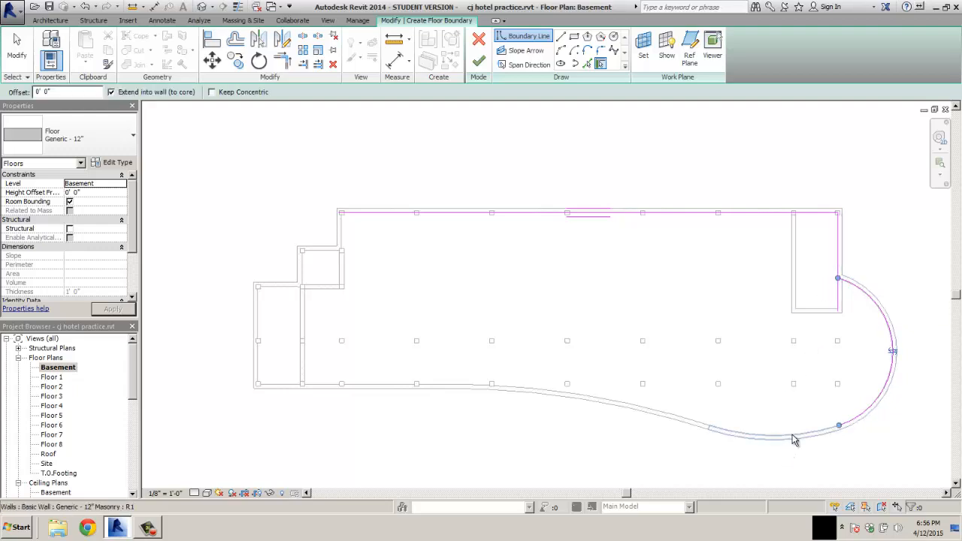
left_click(673, 418)
left_click(440, 387)
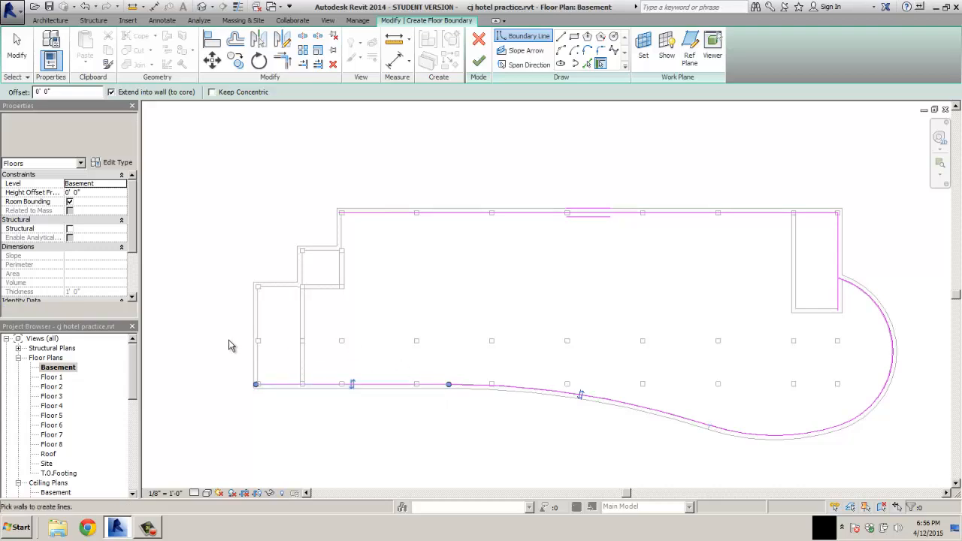
- Add floor boundary lines along the west wall and the stepped northwest walls up to the north wall
left_click(260, 327)
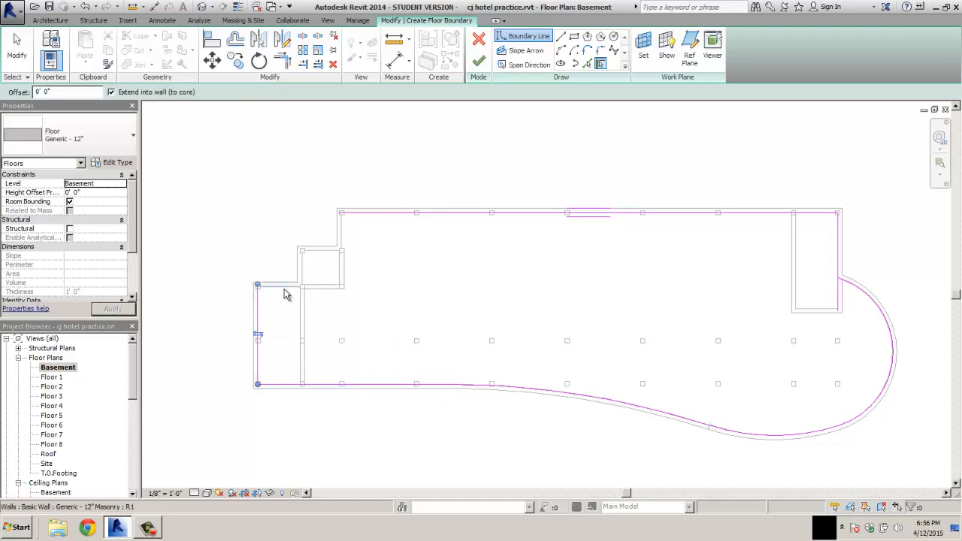
left_click(284, 290)
left_click(305, 274)
left_click(324, 254)
left_click(344, 234)
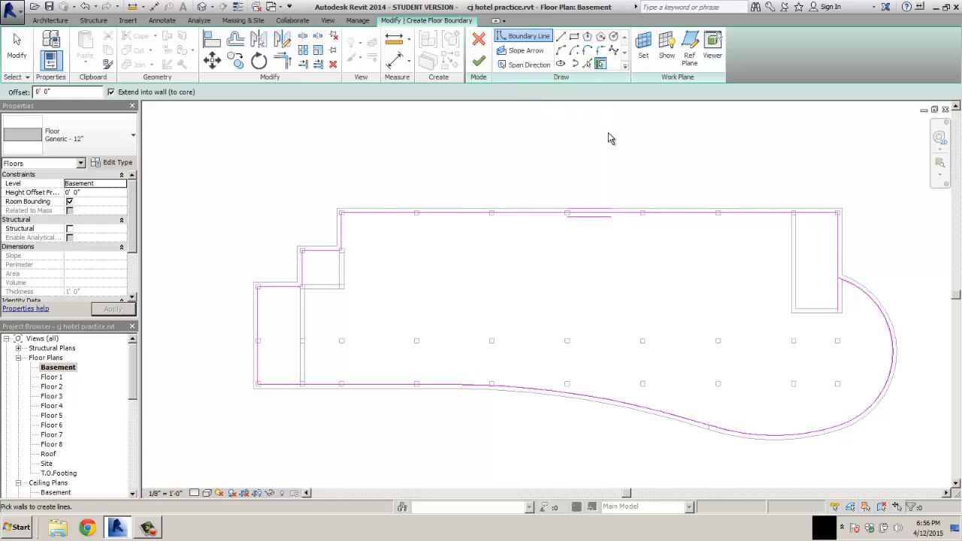
- Shorten the east boundary line so it ends where the curved wall's boundary line begins
scroll(853, 248, "up", 3)
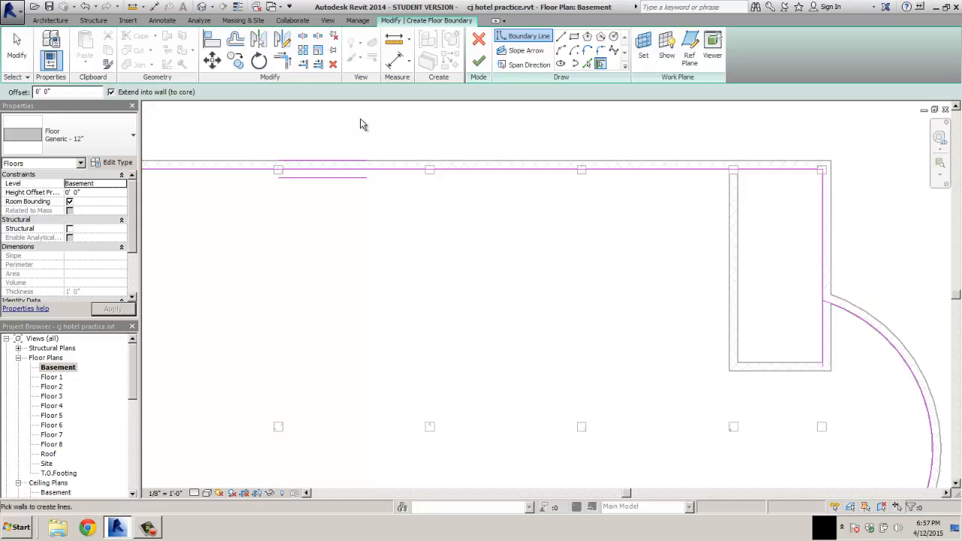
left_click(16, 46)
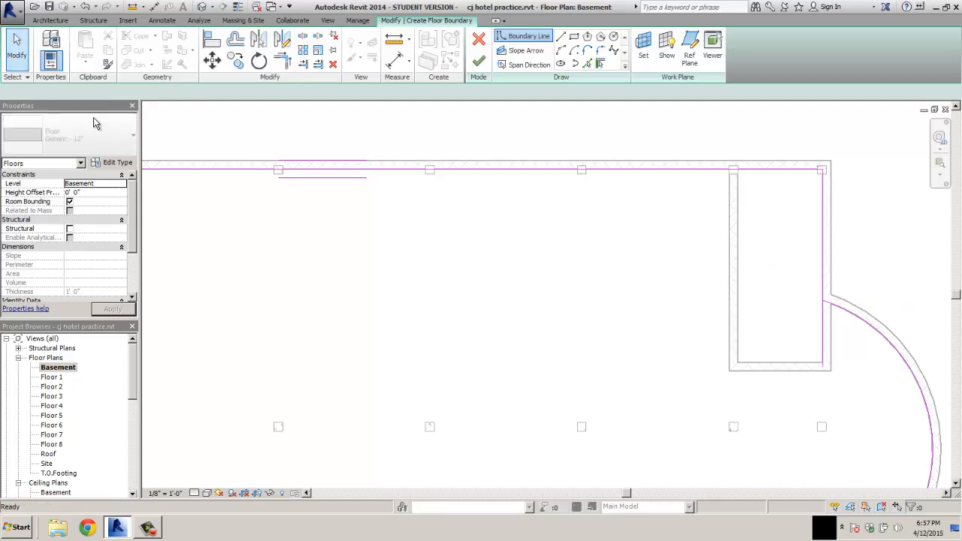
left_click(821, 263)
left_click_drag(822, 367, 822, 302)
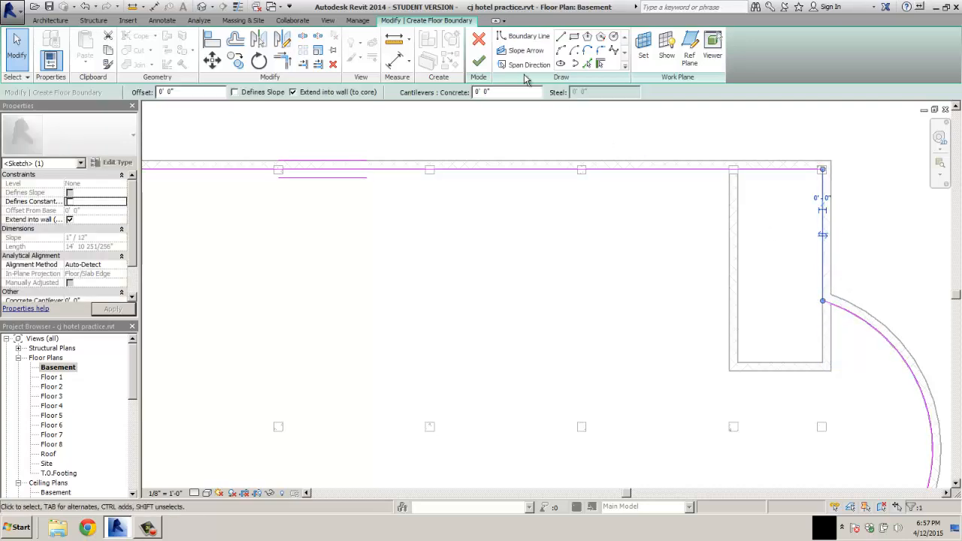
left_click(528, 264)
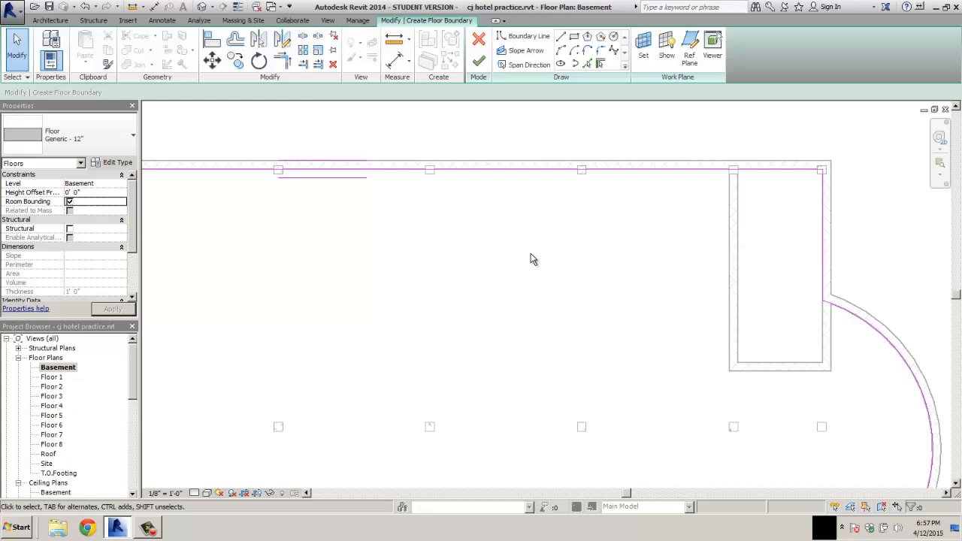
- Check the whole floor outline and try to finish the floor boundary sketch
scroll(530, 261, "up", 2)
scroll(530, 268, "down", 4)
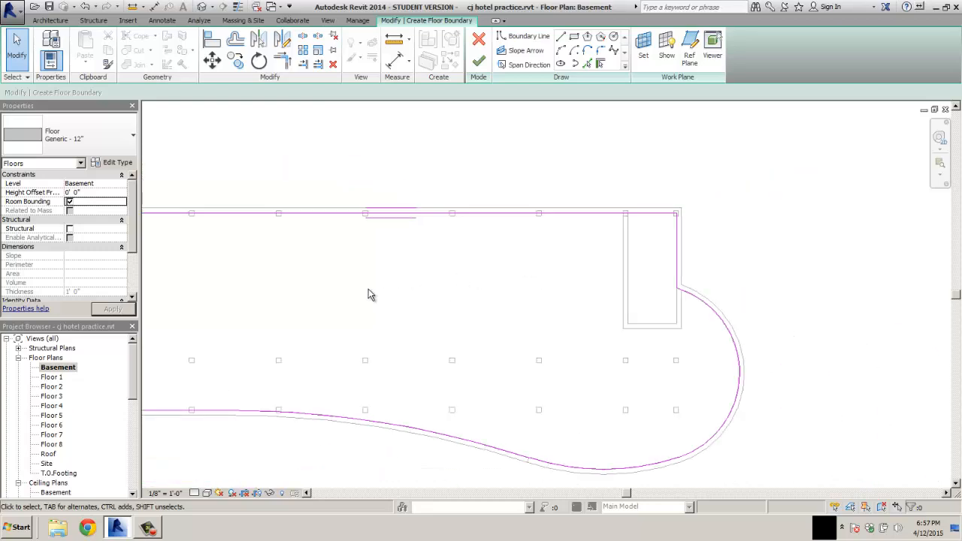
middle_click_drag(369, 293, 483, 298)
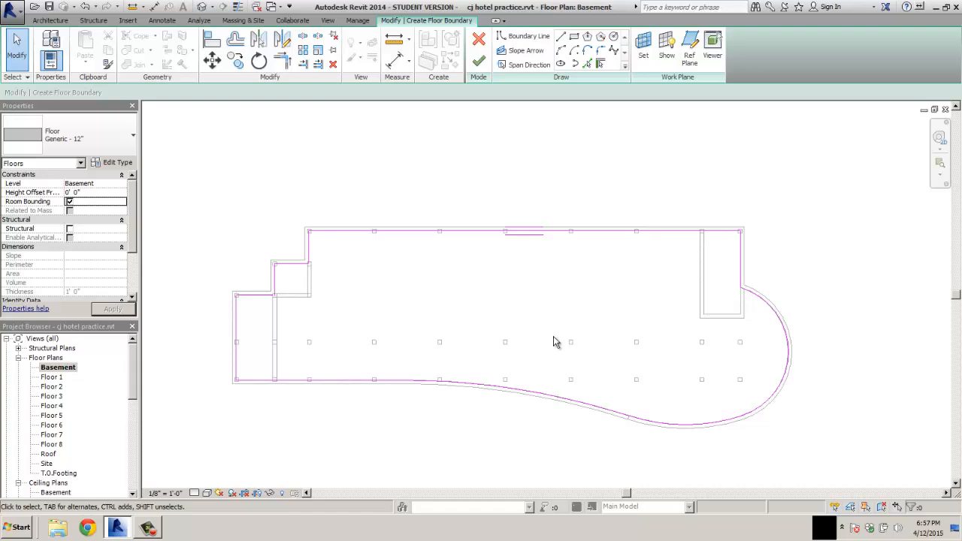
left_click(479, 62)
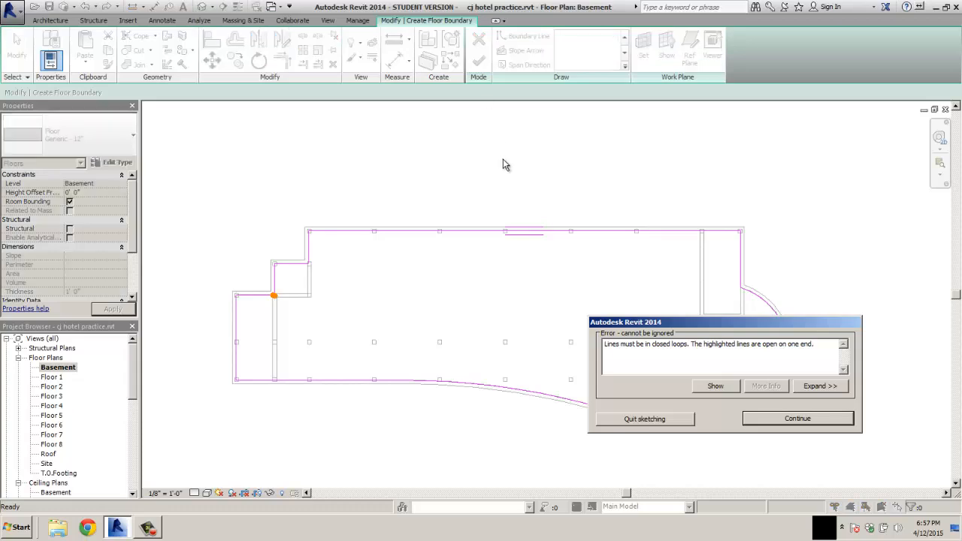
left_click(799, 419)
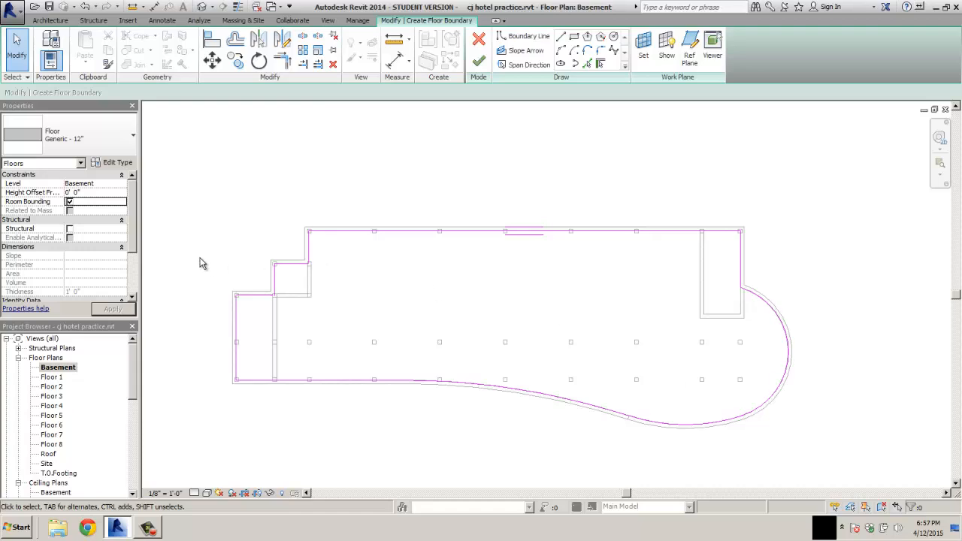
- Extend the west room's north boundary line to meet the vertical boundary line at the stepped corner
scroll(247, 281, "up", 5)
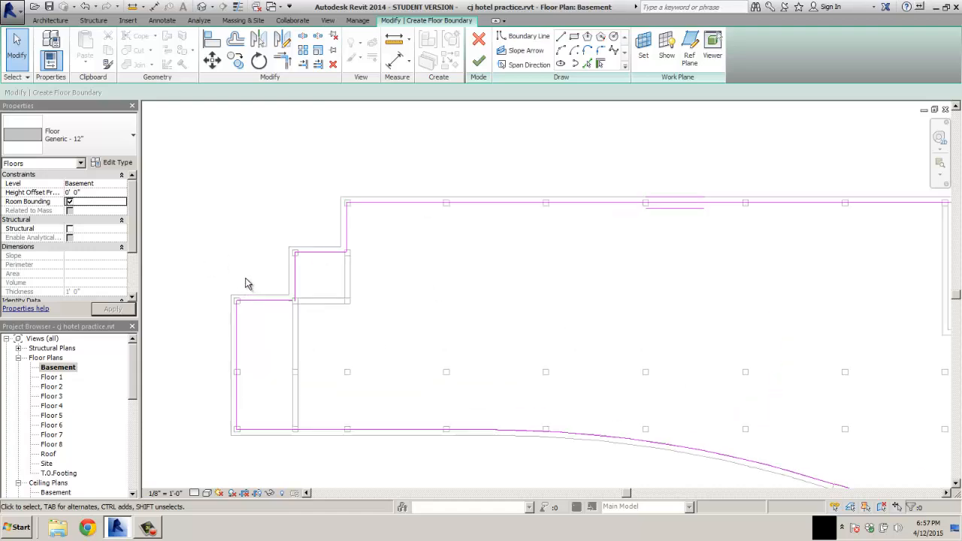
left_click(287, 292)
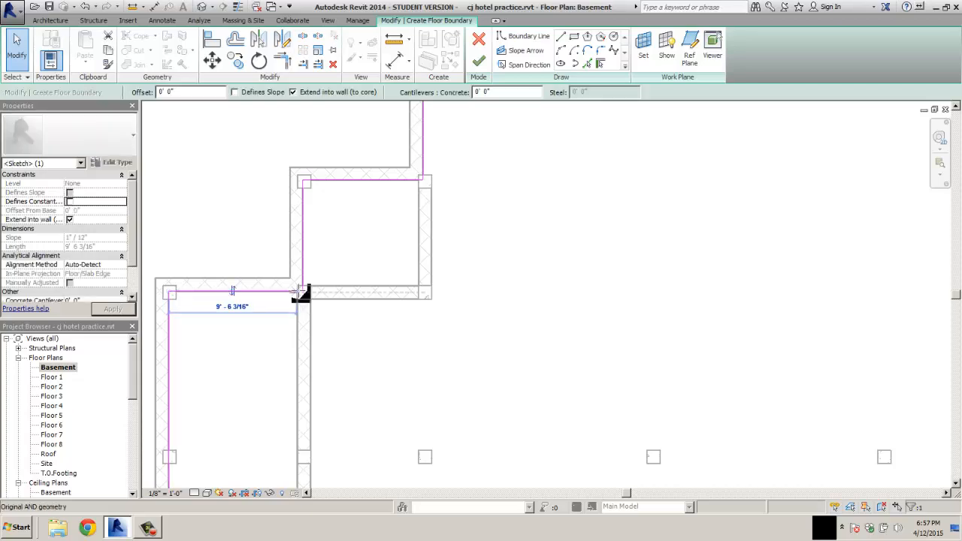
left_click(434, 331)
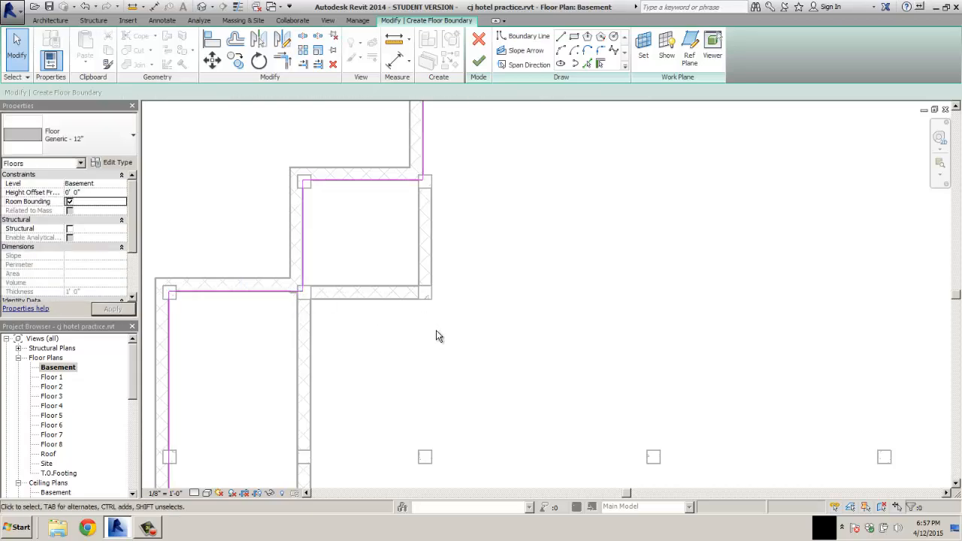
- Finish the basement floor sketch and join its geometry with the overlapping walls, cutting the shared volume out of them
scroll(436, 329, "down", 2)
scroll(515, 348, "down", 1)
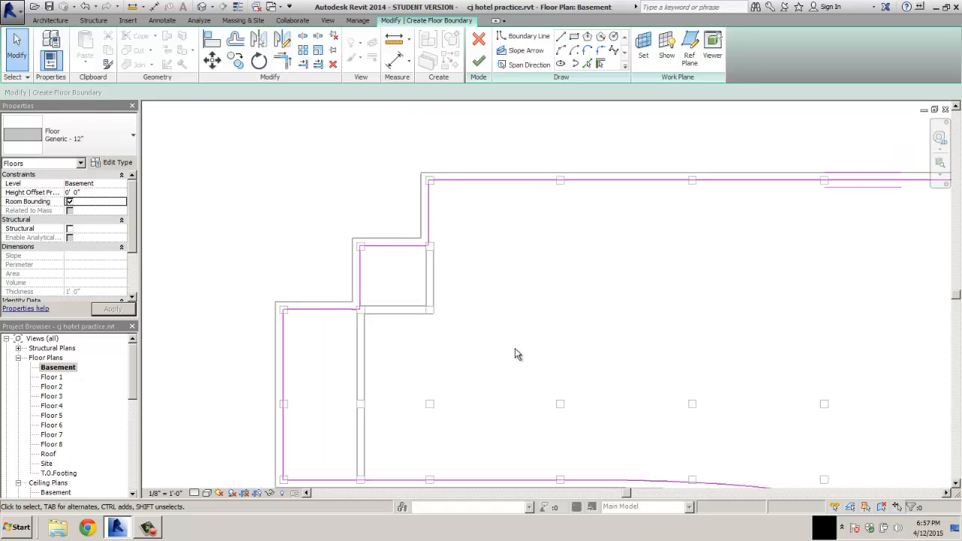
middle_click_drag(514, 349, 556, 313)
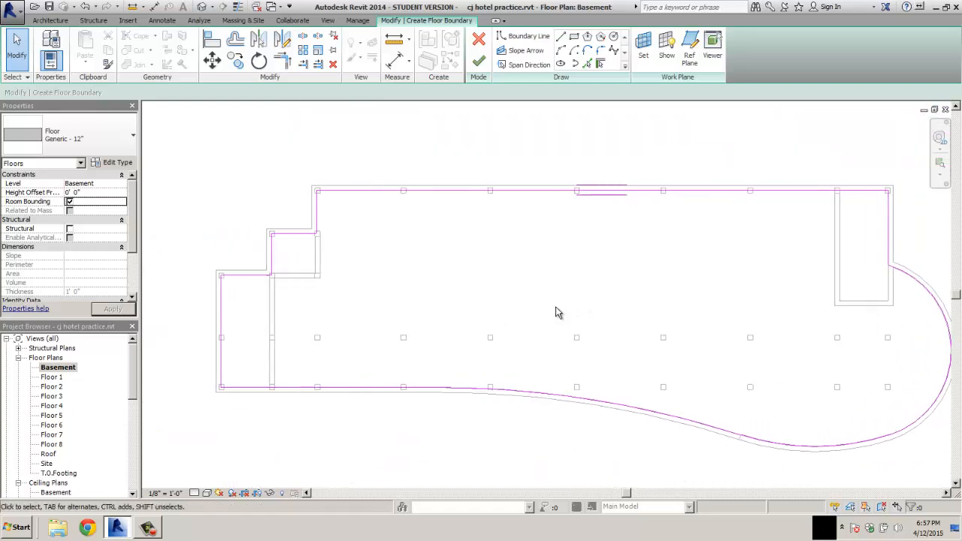
scroll(442, 397, "up", 4)
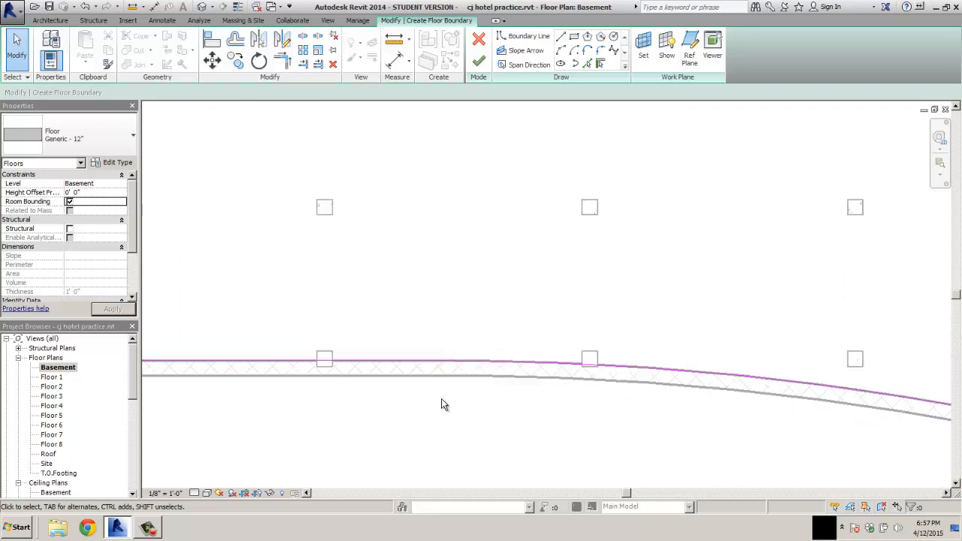
scroll(441, 404, "down", 4)
left_click(481, 62)
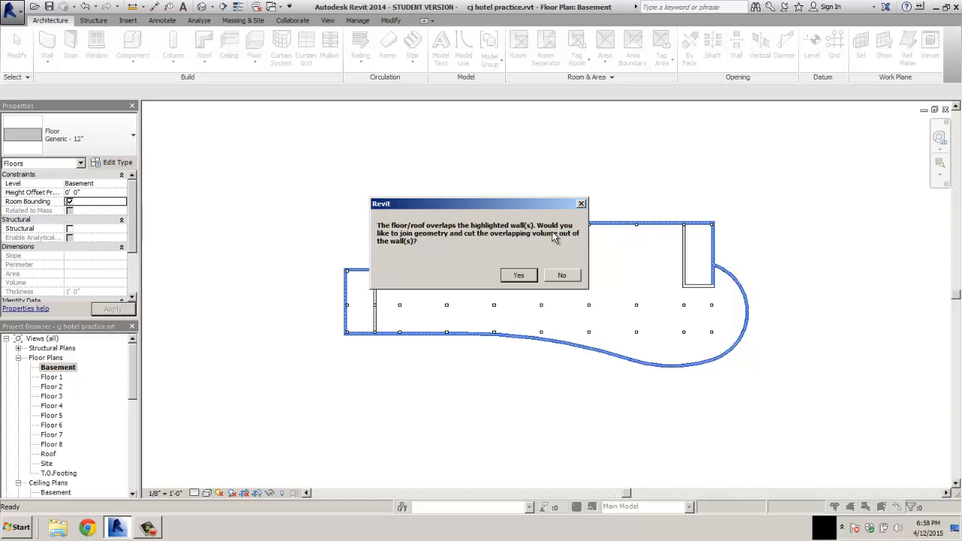
left_click(517, 275)
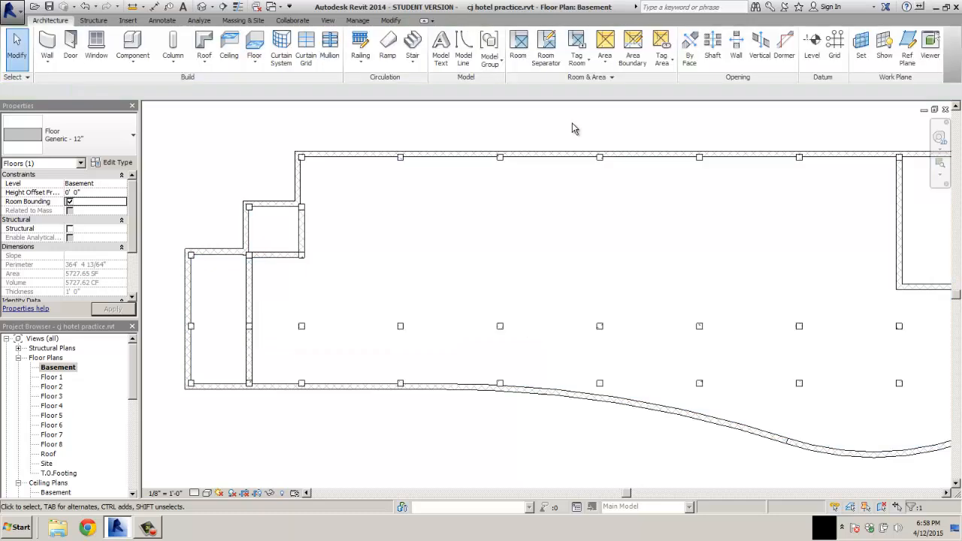
left_click(572, 126)
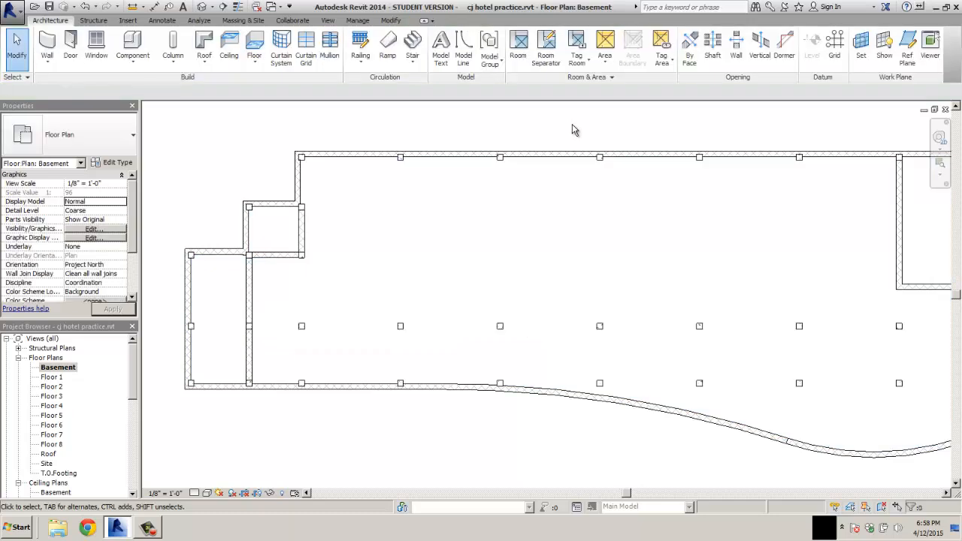
- Inspect the base of the building in the {3D} view, and return to the Basement floor plan
mouse_move(572, 126)
middle_mouse_down()
mouse_move(511, 146)
mouse_move(528, 136)
middle_mouse_up()
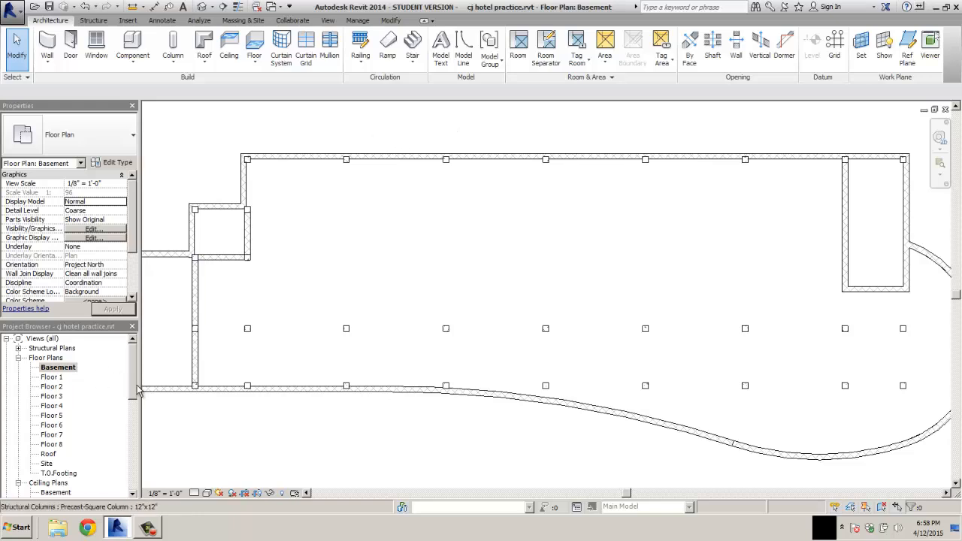
scroll(97, 451, "down", 6)
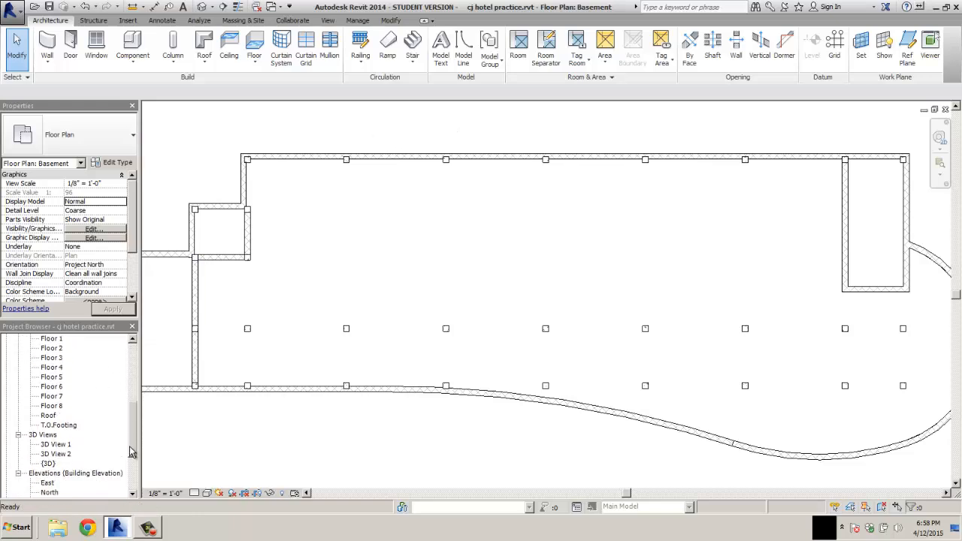
double_click(48, 444)
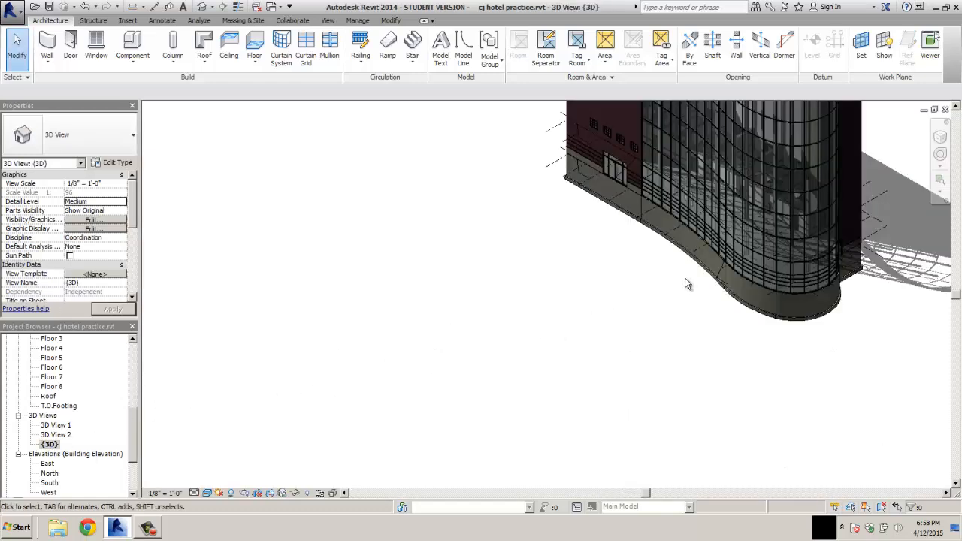
scroll(687, 283, "up", 3)
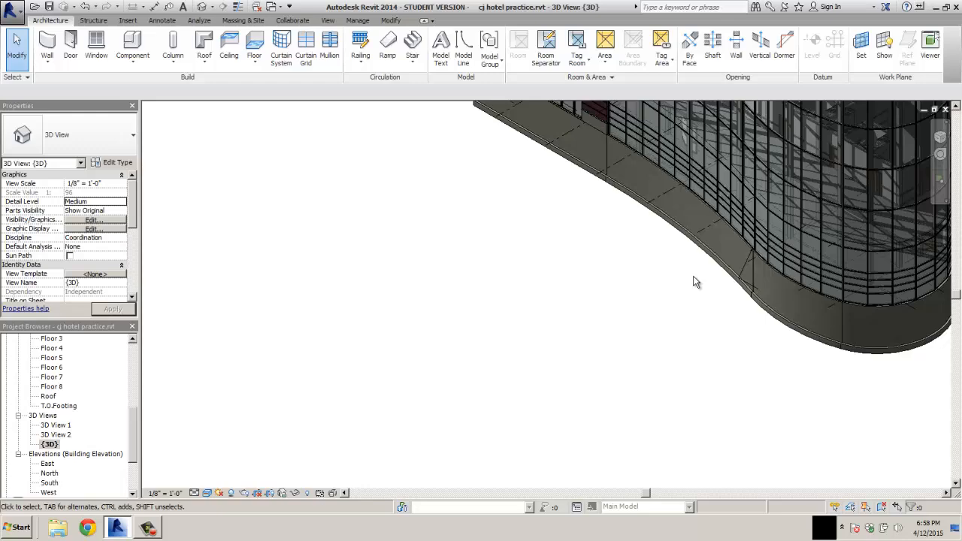
scroll(693, 280, "down", 2)
middle_click_drag(597, 272, 566, 322)
scroll(64, 383, "up", 6)
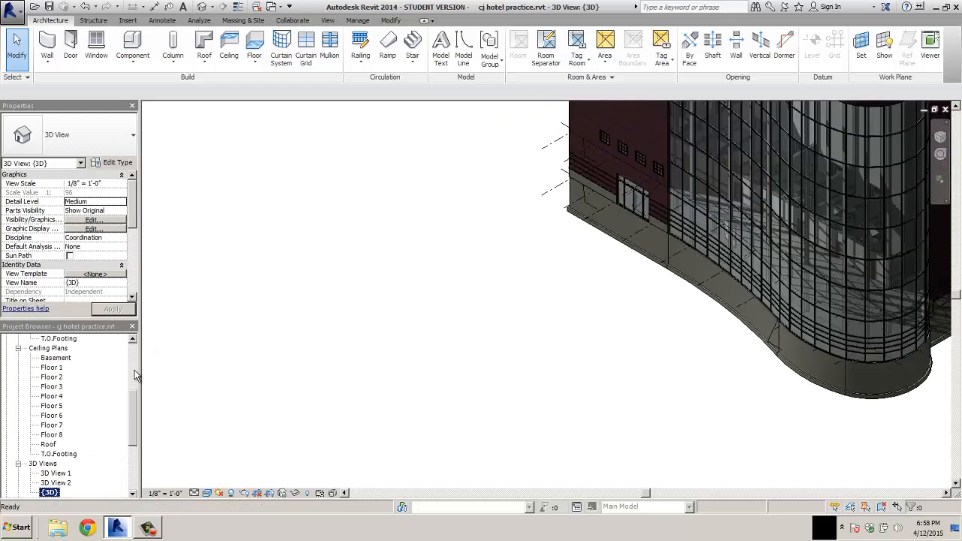
double_click(59, 367)
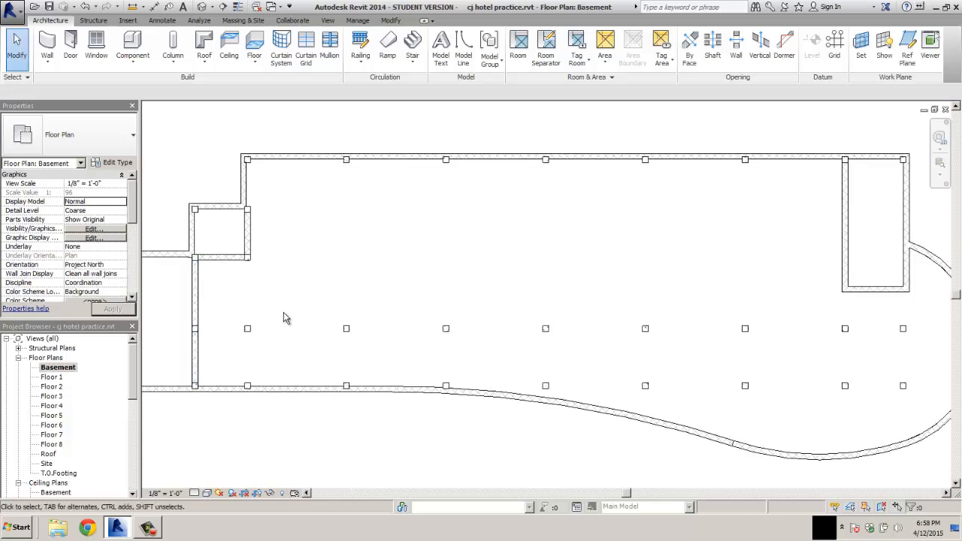
middle_click_drag(283, 317, 451, 288)
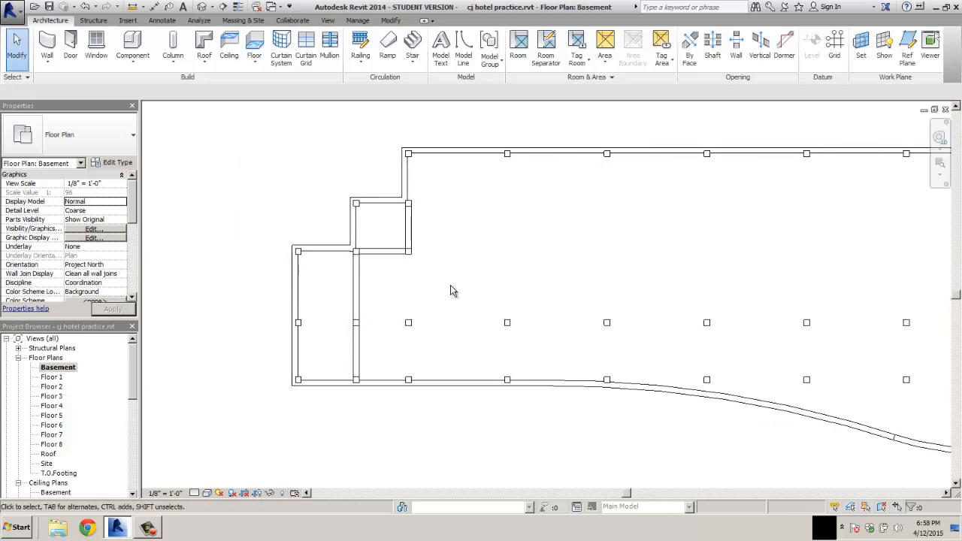
left_click(329, 21)
left_click(350, 43)
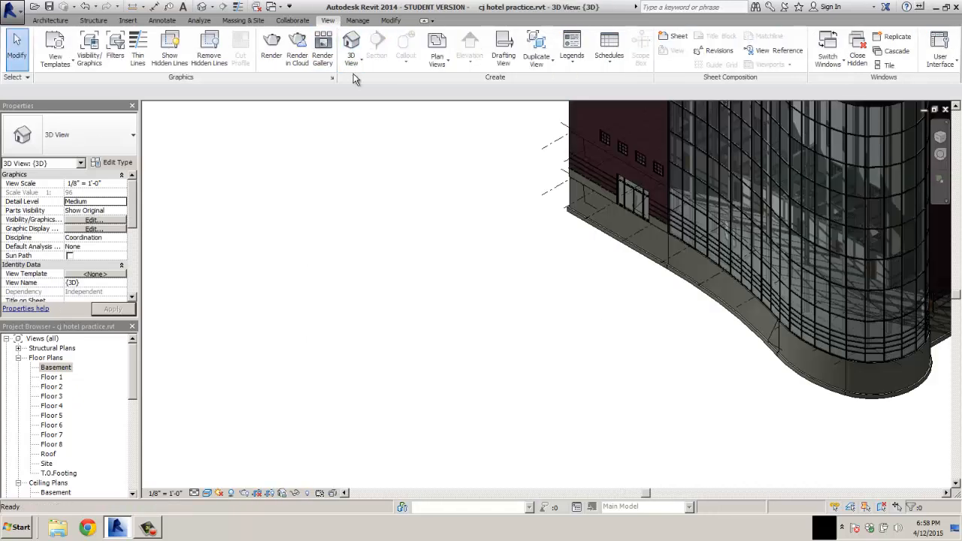
double_click(48, 366)
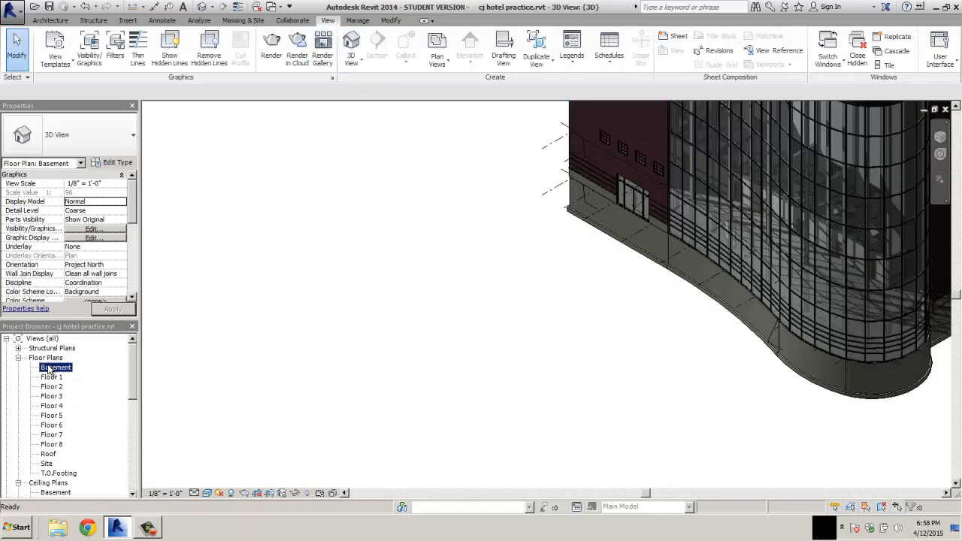
- Place a perspective camera inside the basement plan, aimed west through the interior wall toward the narrow west room
left_click(351, 61)
left_click(373, 109)
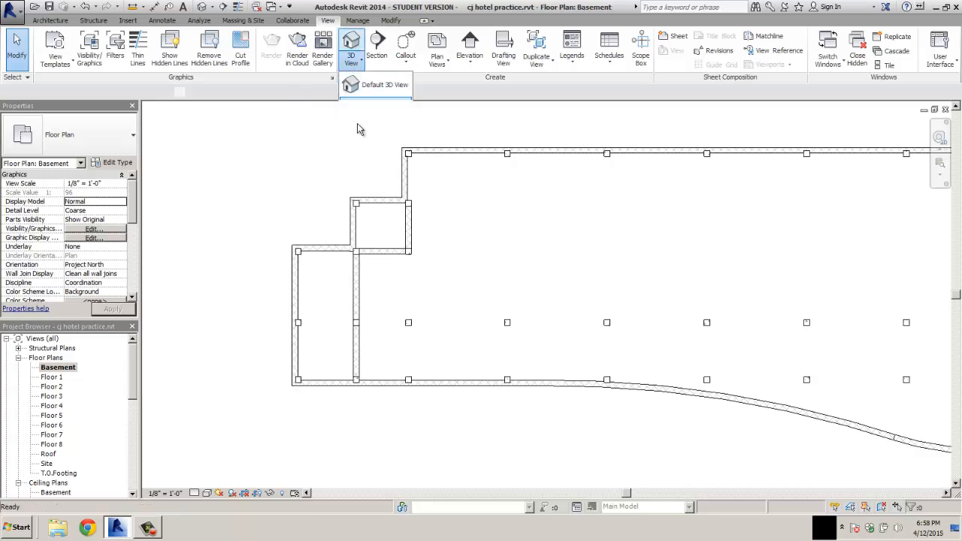
left_click(678, 264)
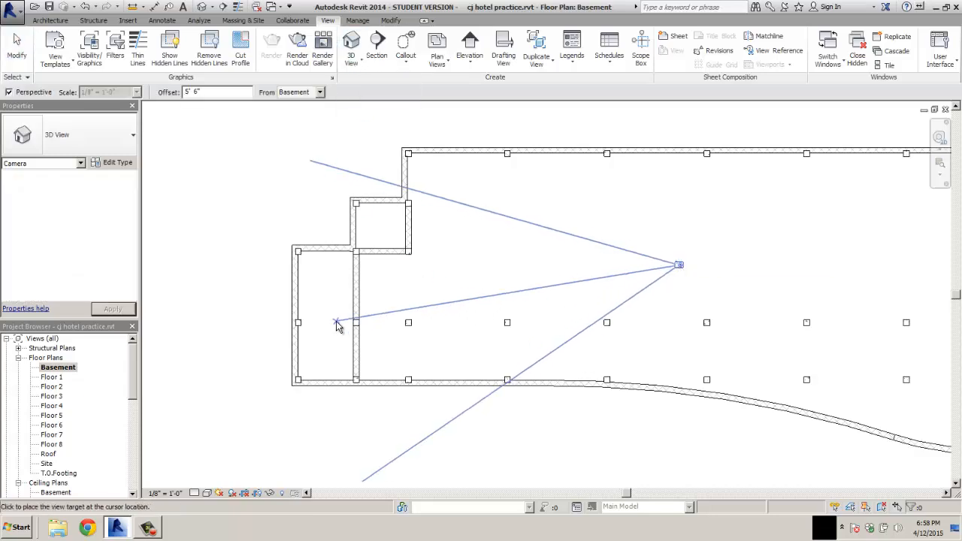
left_click(317, 335)
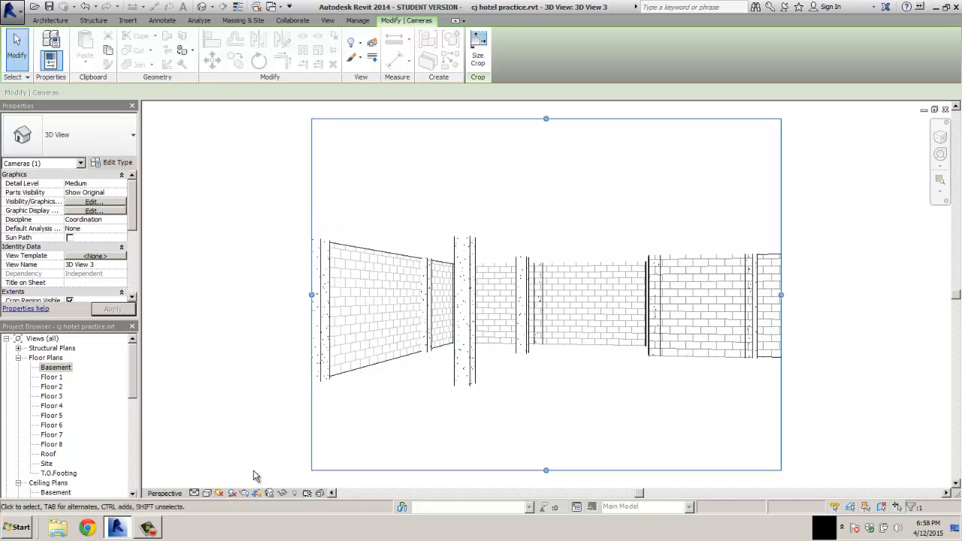
- Display the basement camera view in the Realistic visual style and widen its crop region at the right edge
left_click(220, 494)
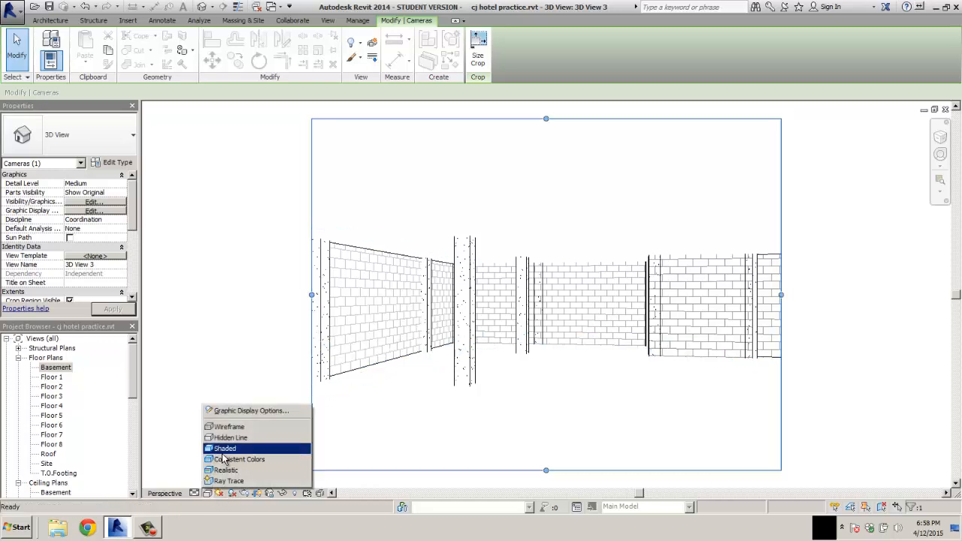
left_click(224, 471)
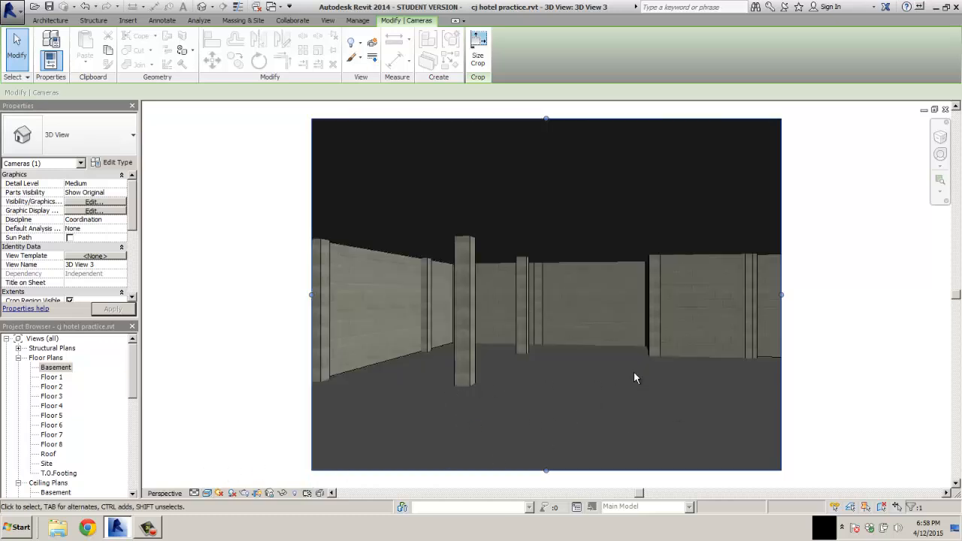
mouse_move(498, 391)
middle_mouse_down()
mouse_move(549, 391)
mouse_move(508, 398)
middle_mouse_up()
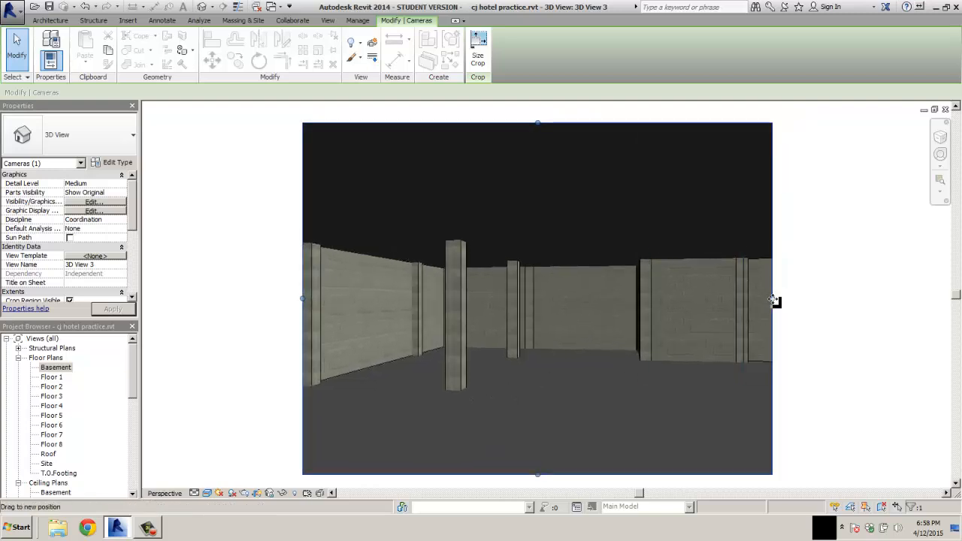
left_click_drag(773, 299, 840, 300)
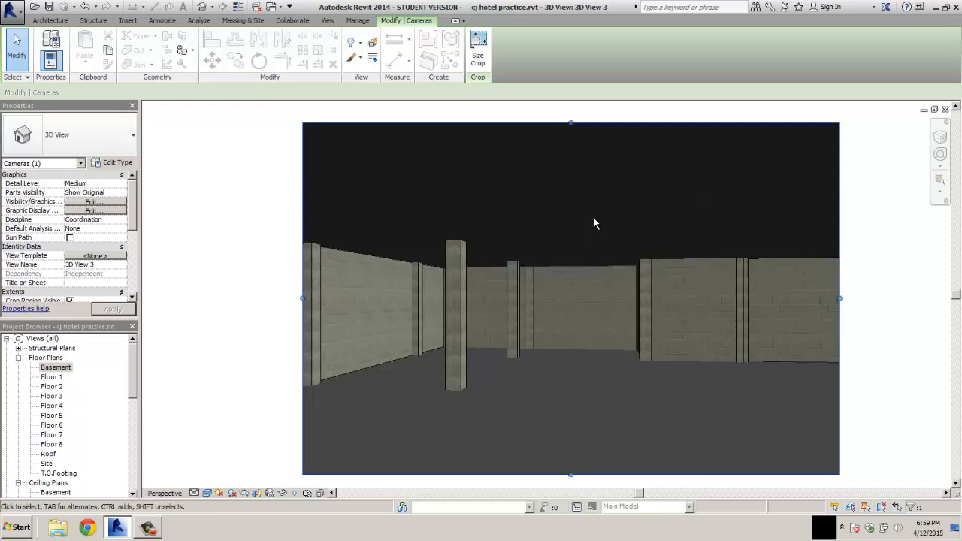
- Place a camera in the Floor 1 plan between grids D and E, aimed west at the stair between grids A and B
left_click(51, 378)
double_click(49, 378)
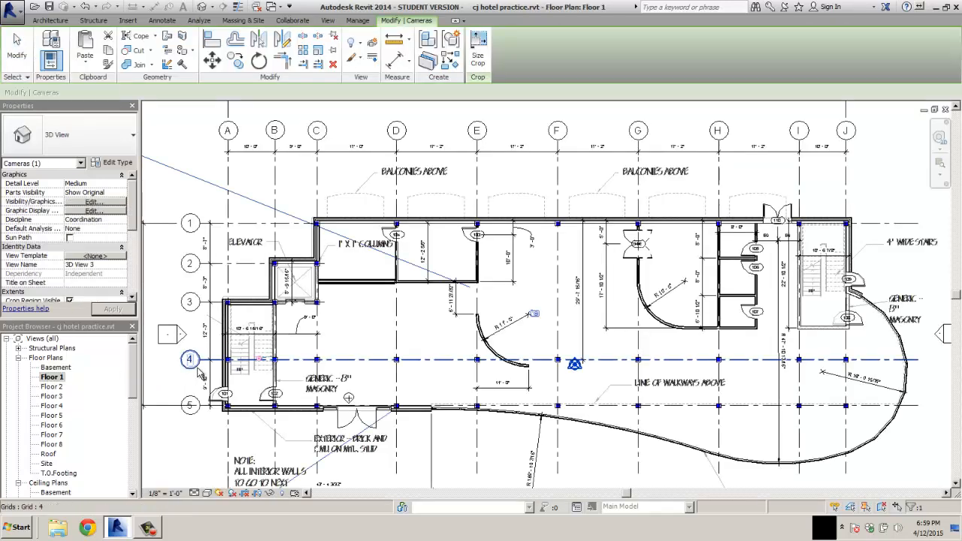
left_click(361, 323)
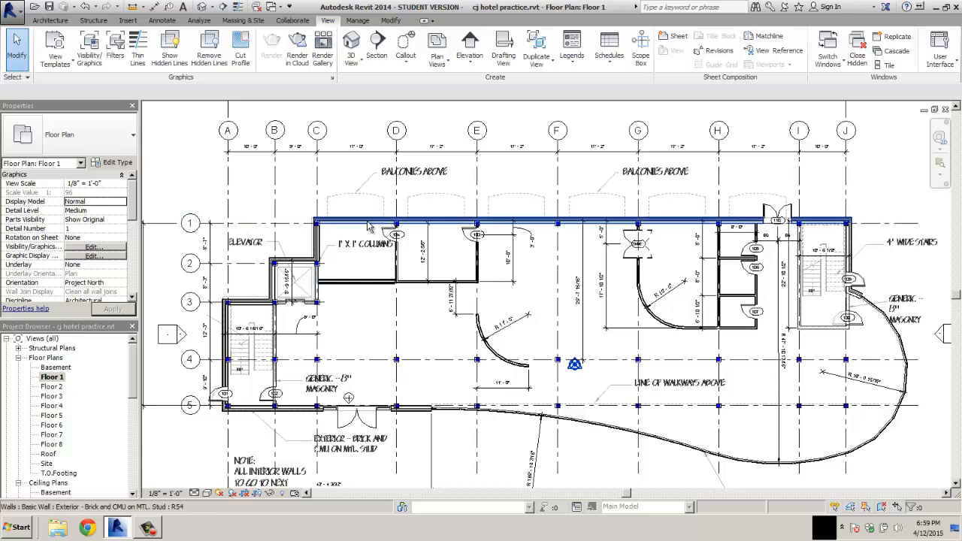
scroll(368, 225, "up", 2)
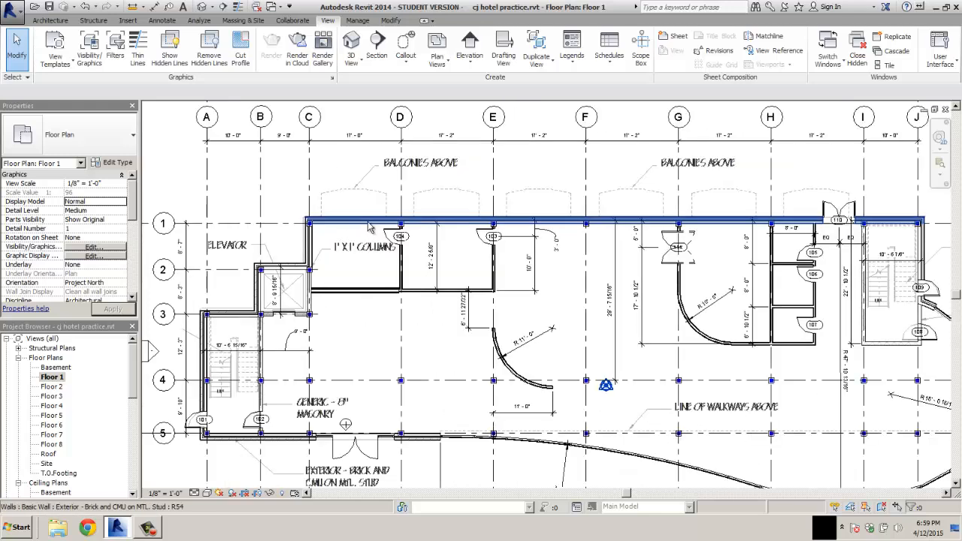
scroll(368, 225, "up", 2)
scroll(368, 225, "down", 2)
left_click(356, 66)
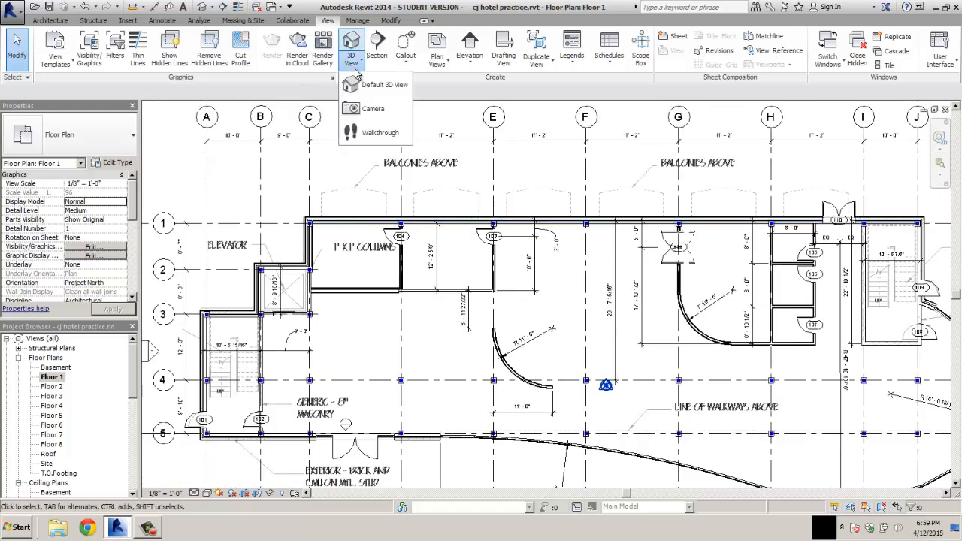
left_click(372, 109)
left_click(471, 360)
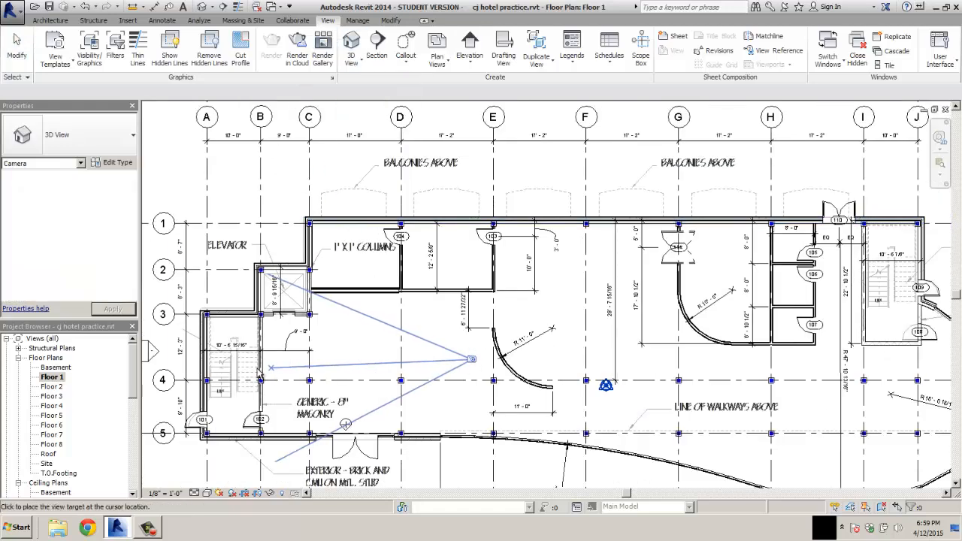
left_click(233, 368)
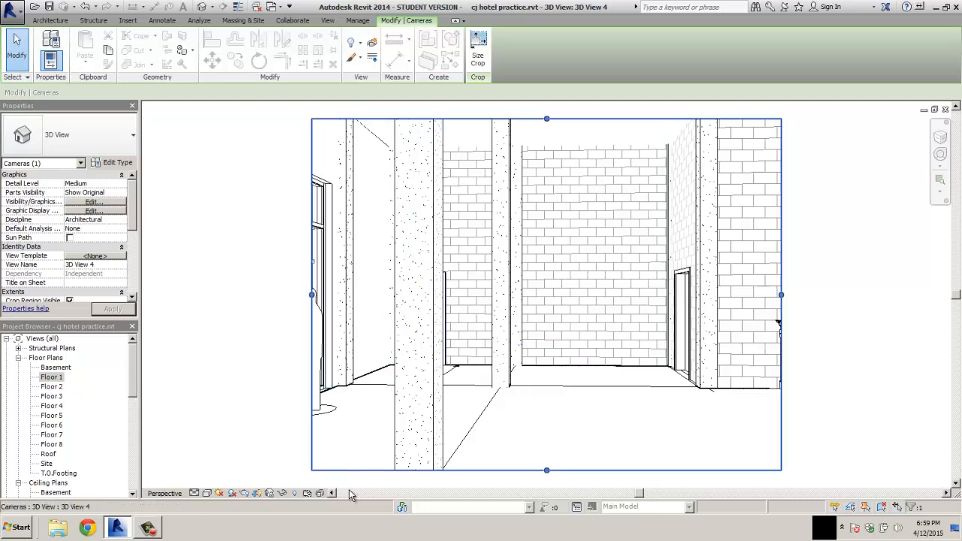
- Display the Floor 1 camera view in the Realistic visual style
left_click(218, 494)
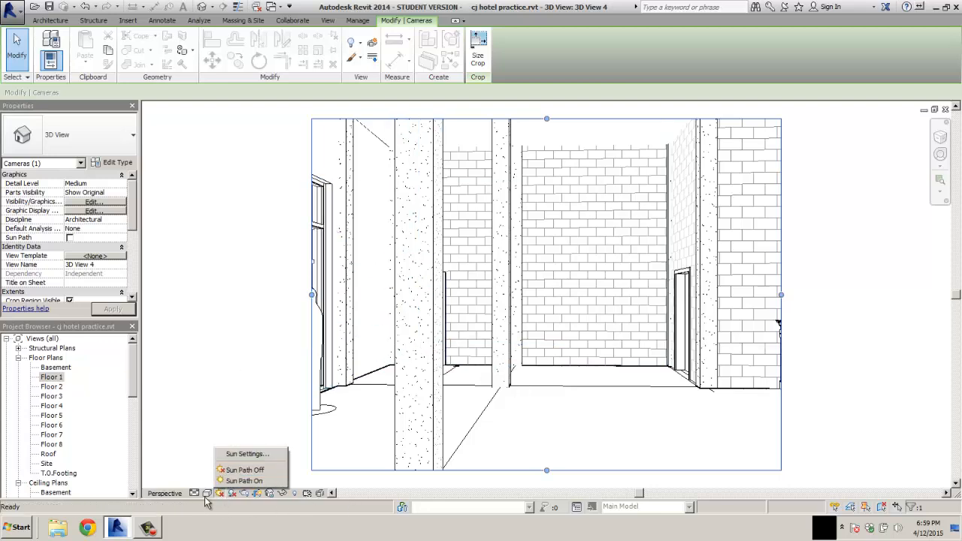
left_click(207, 493)
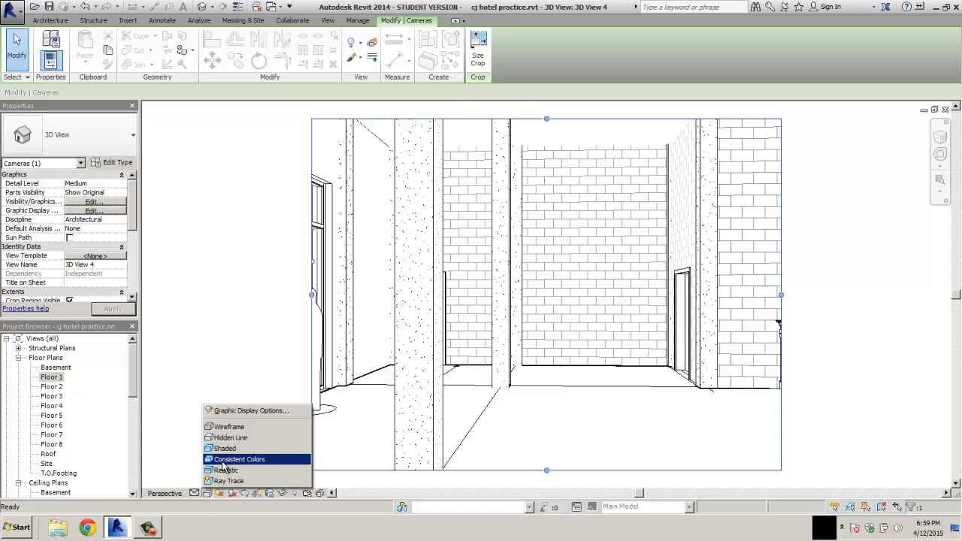
left_click(226, 470)
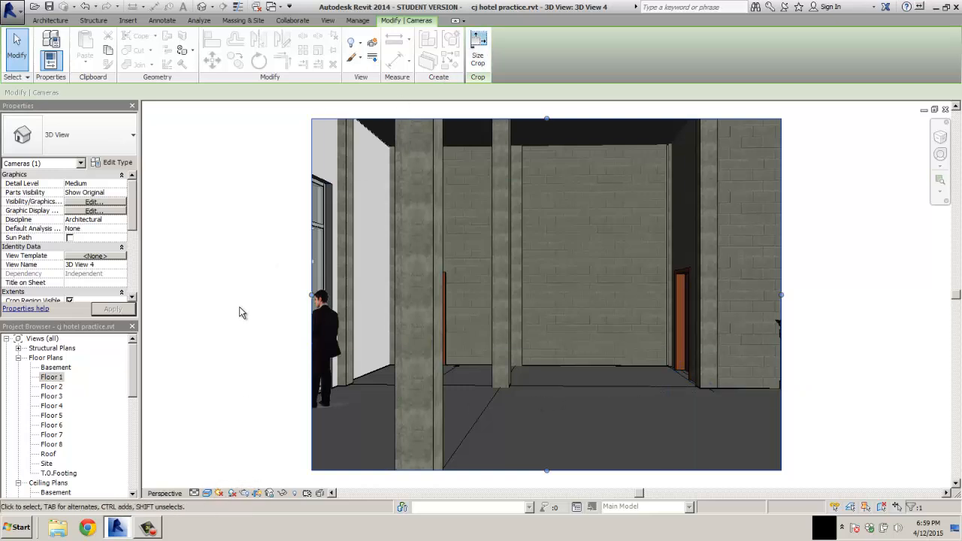
- Return to the Floor 1 plan and hide the categories of grid E, the D–E dimension and the imported lobby plan drawing
double_click(54, 379)
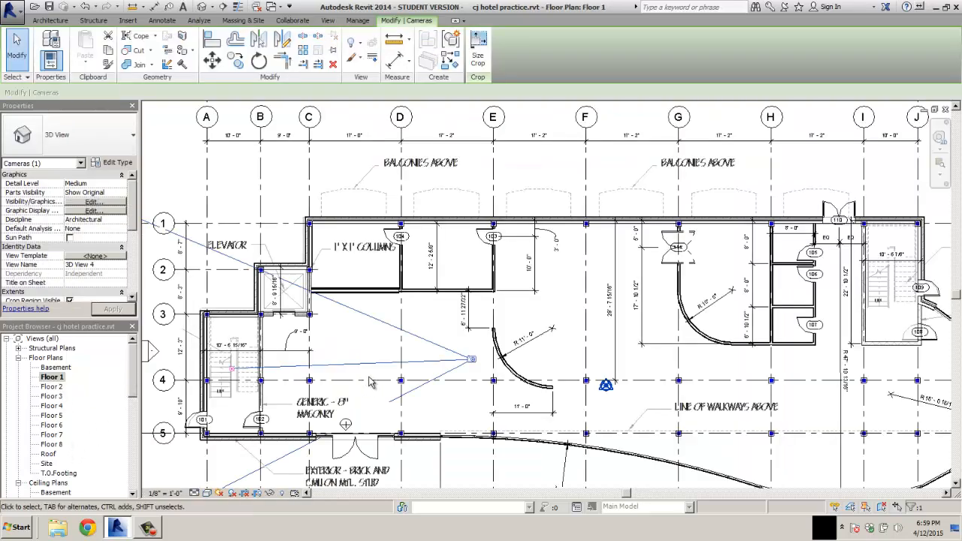
scroll(363, 382, "down", 4)
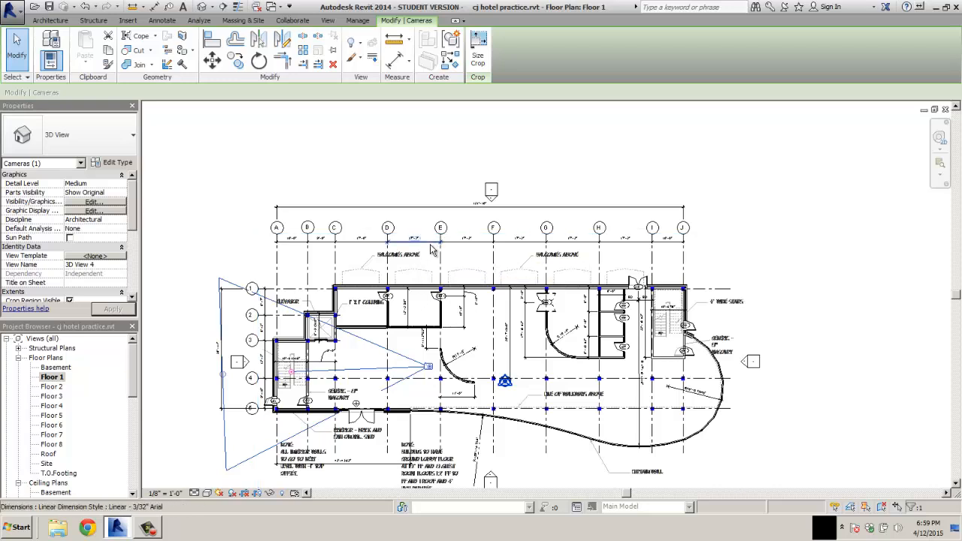
left_click(441, 260)
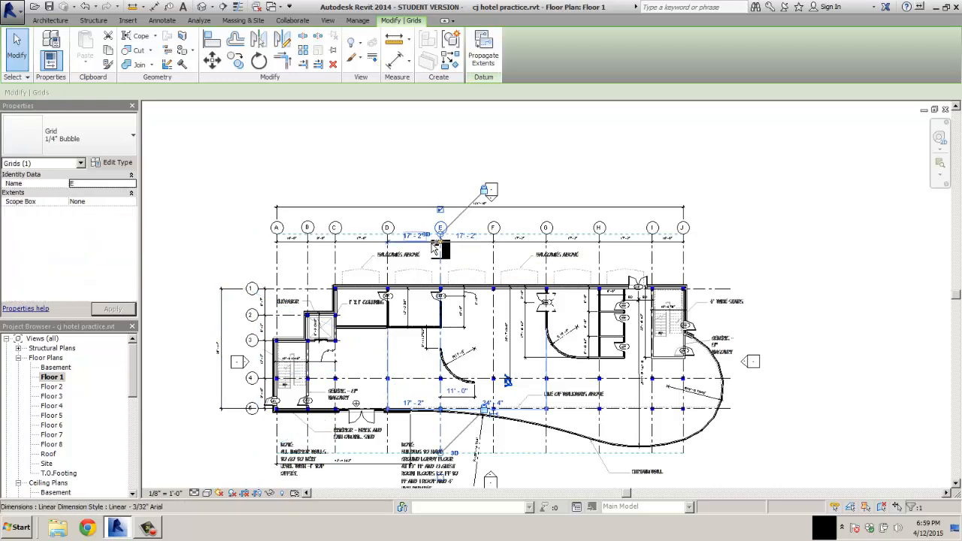
left_click(427, 245, "ctrl")
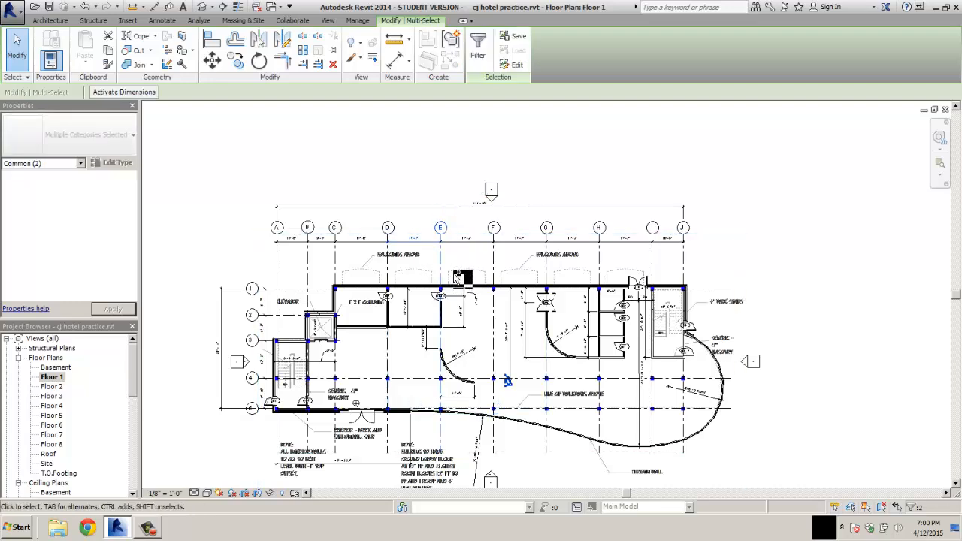
left_click(457, 274, "ctrl")
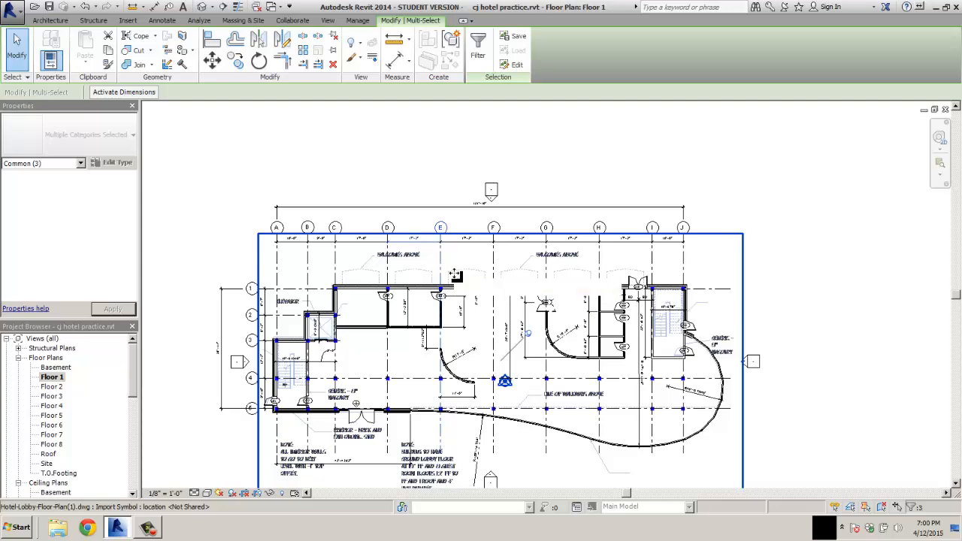
right_click(456, 273)
mouse_move(518, 321)
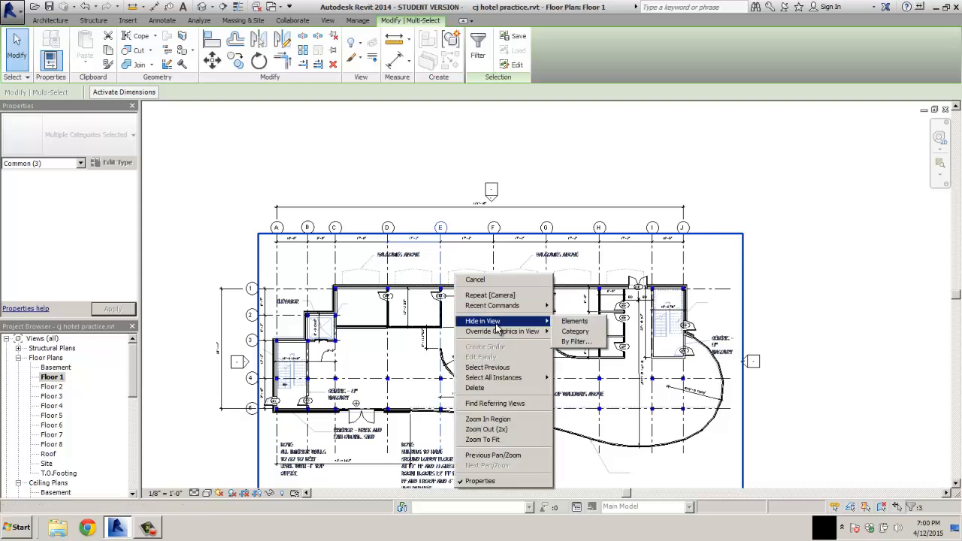
left_click(575, 332)
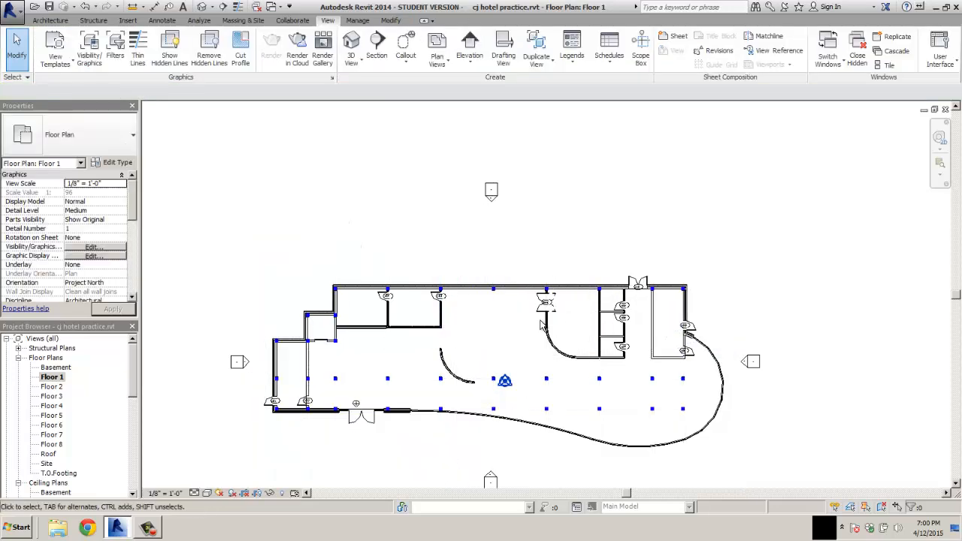
- Hide the wall and floor categories in the Floor 1 plan
left_click(485, 291)
right_click(485, 292)
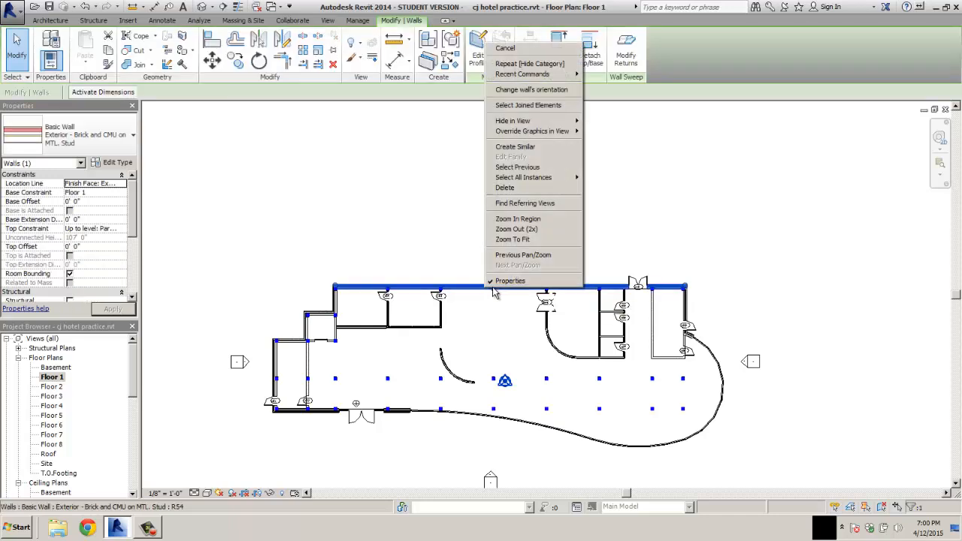
mouse_move(517, 120)
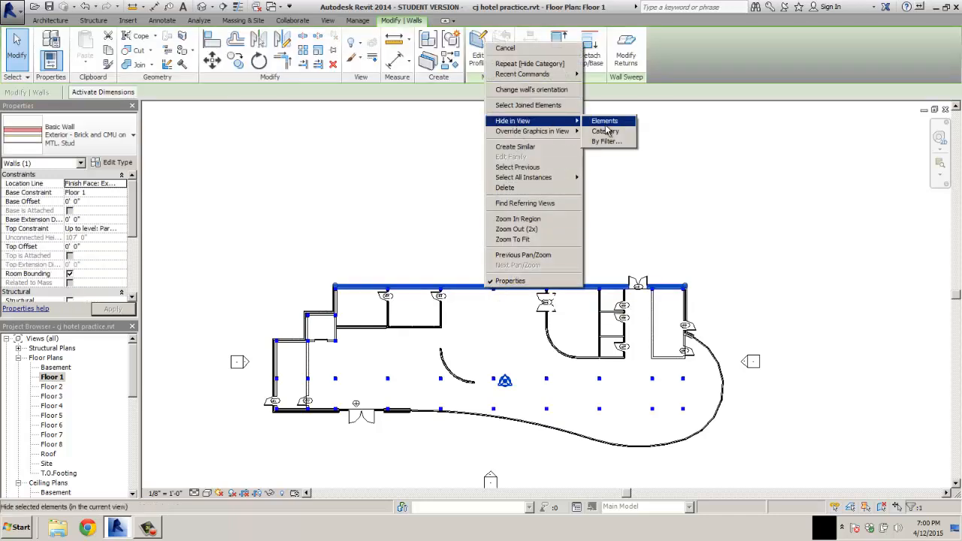
left_click(605, 132)
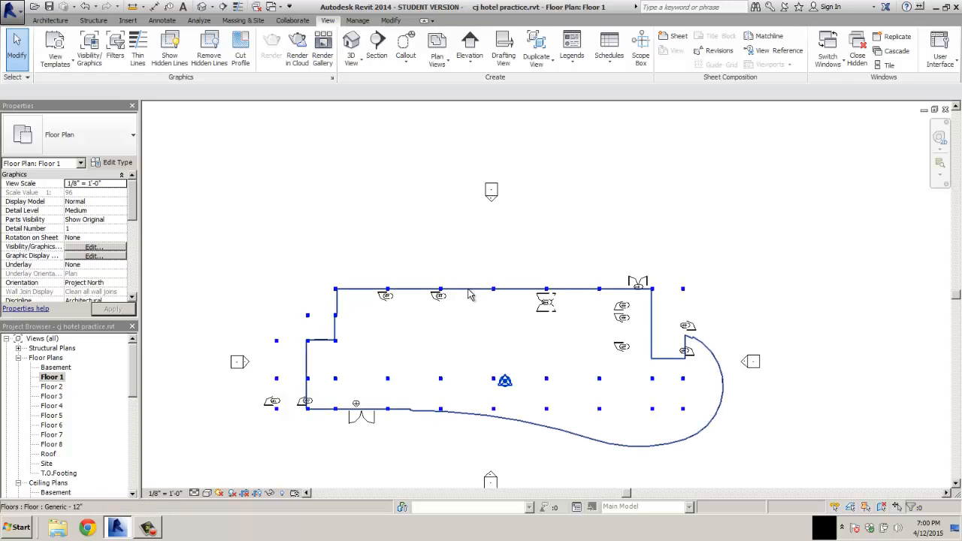
left_click(469, 292)
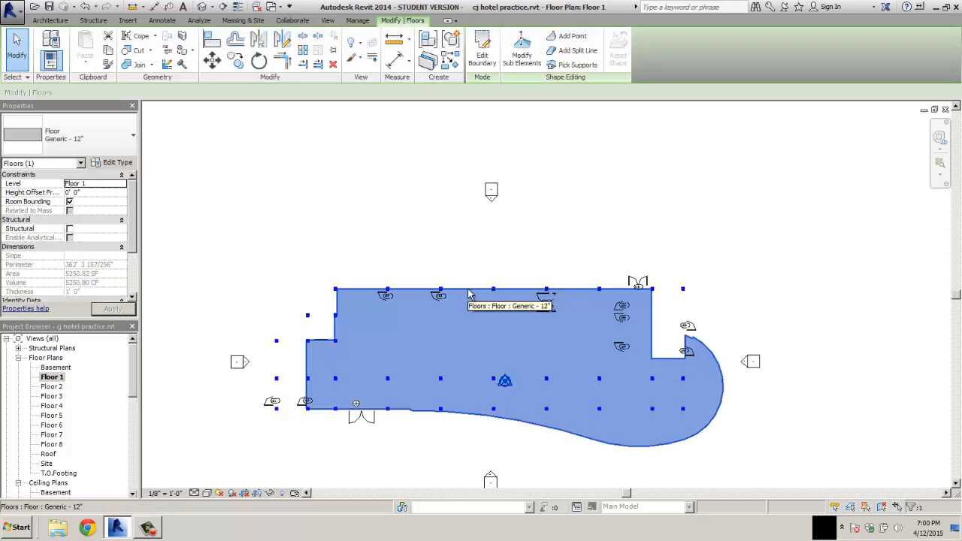
key("v")
key("h")
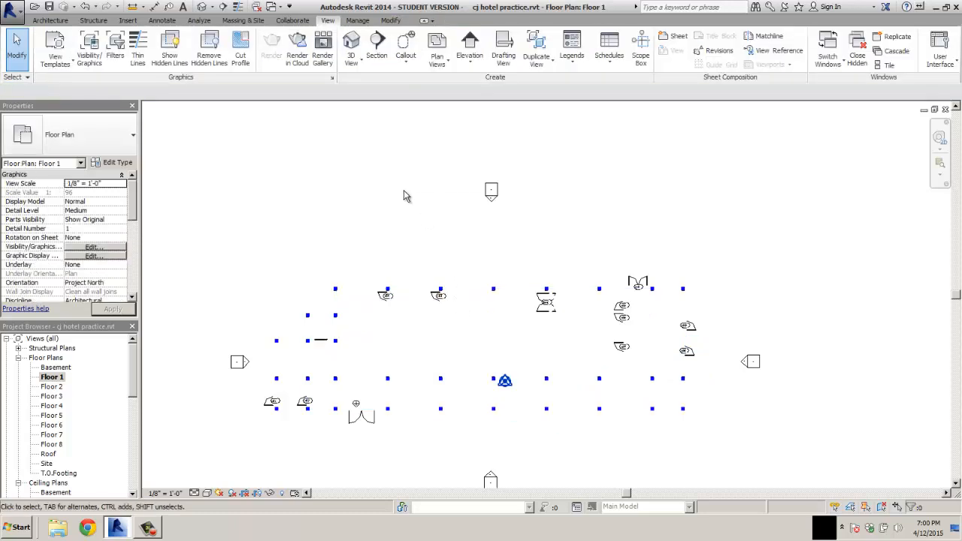
- Turn on Reveal Hidden Elements in the Floor 1 plan
right_click(404, 190)
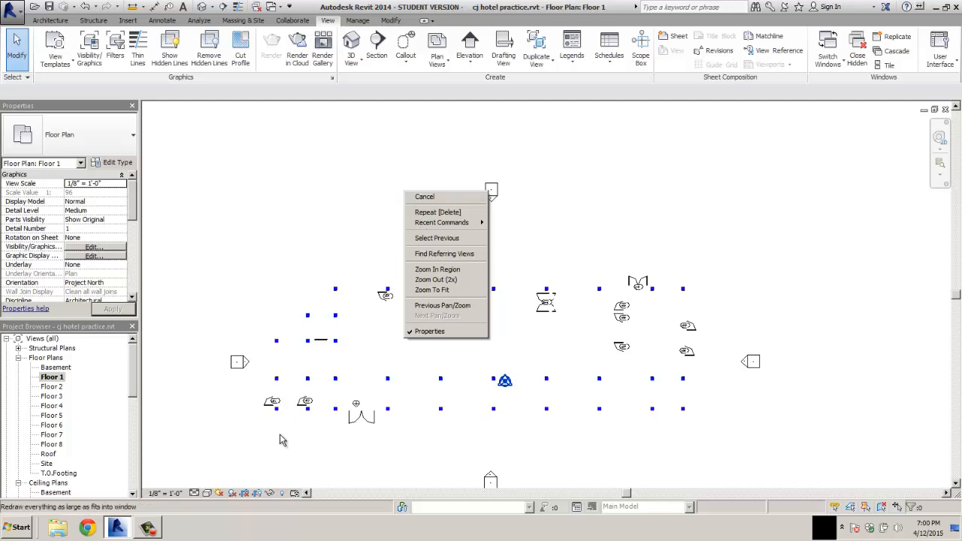
left_click(284, 493)
left_click(284, 493)
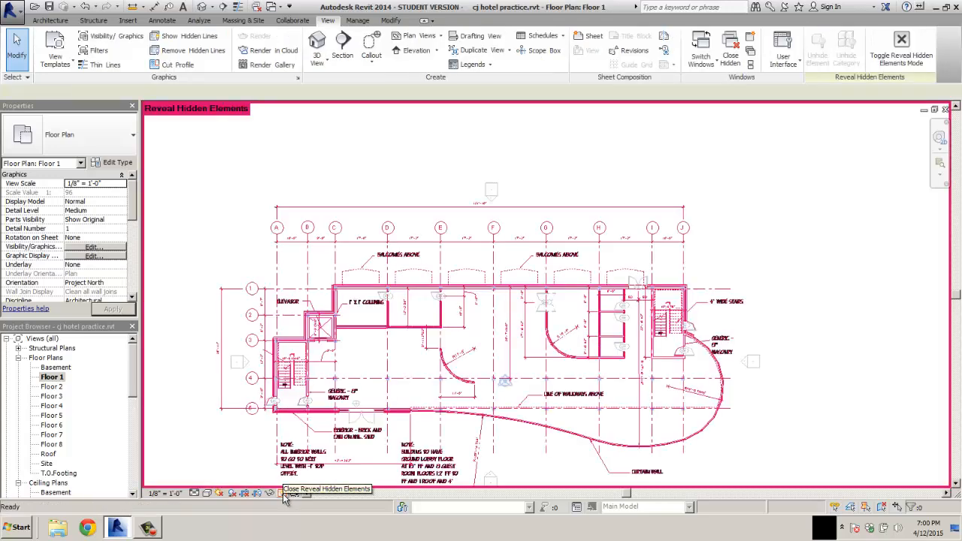
- Select the entire revealed Floor 1 plan, unhide its elements by category, and close Reveal Hidden Elements
scroll(321, 439, "down", 2)
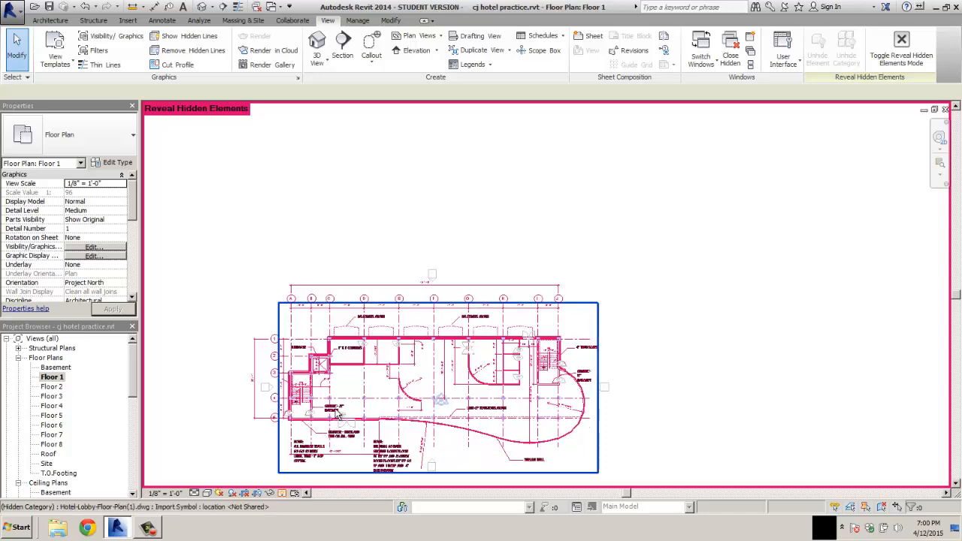
scroll(338, 412, "down", 3)
left_click_drag(222, 282, 668, 462)
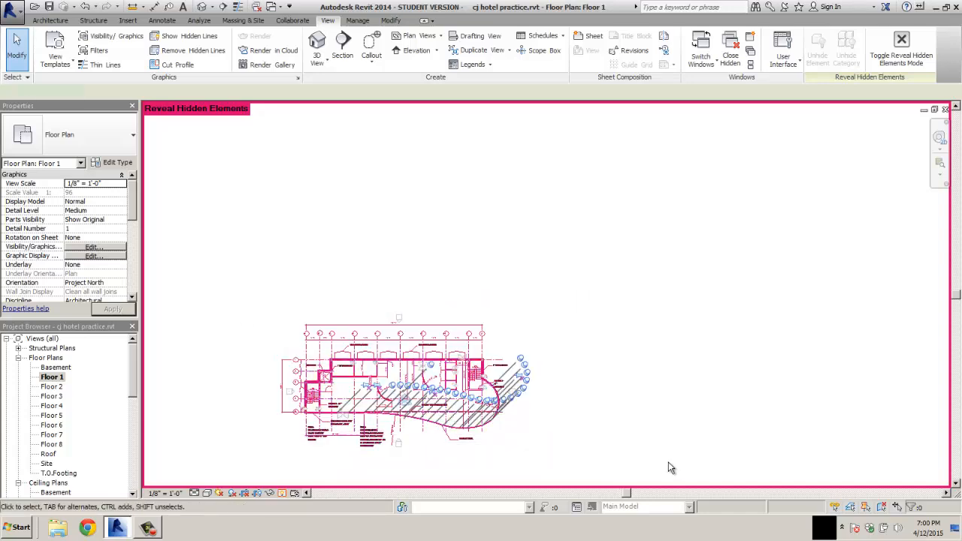
right_click(395, 466)
mouse_move(419, 299)
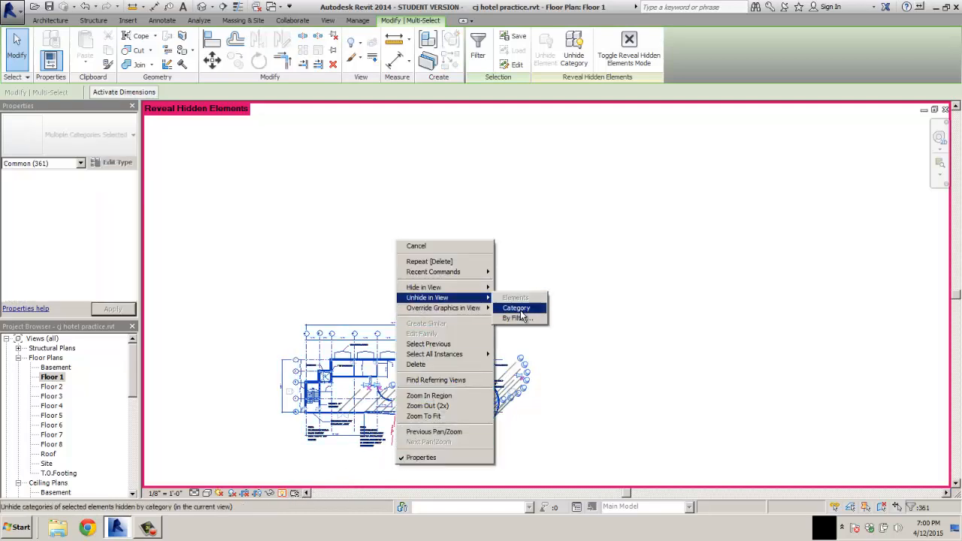
left_click(517, 308)
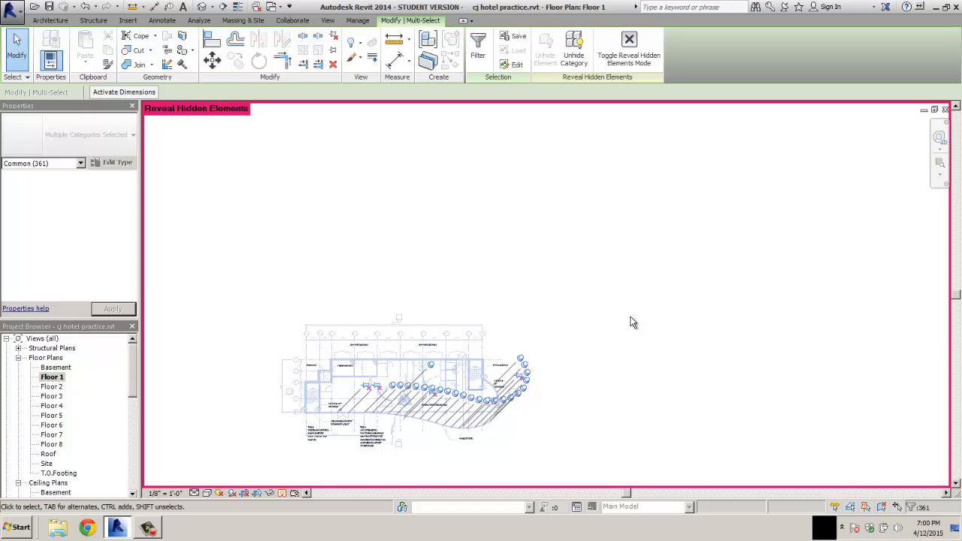
left_click(630, 323)
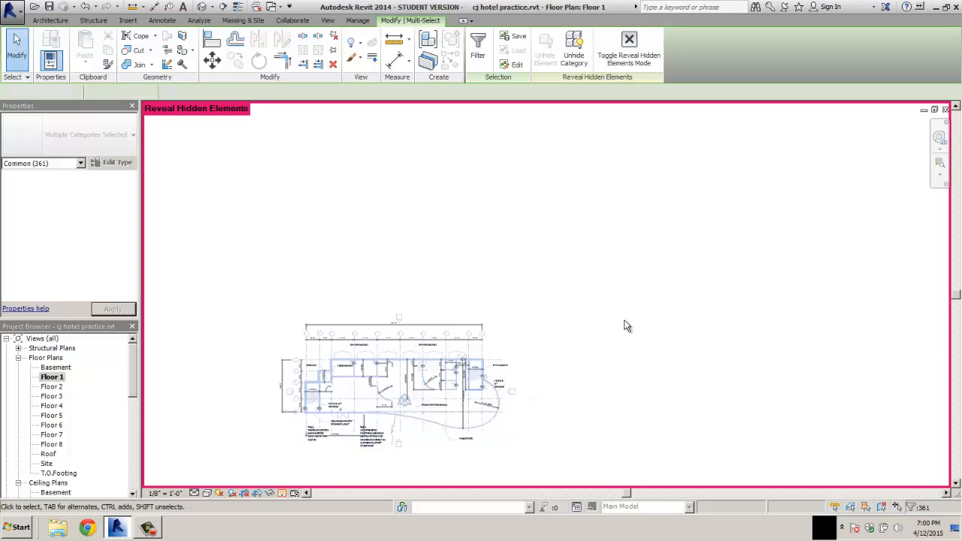
left_click(281, 492)
middle_click_drag(323, 420, 405, 368)
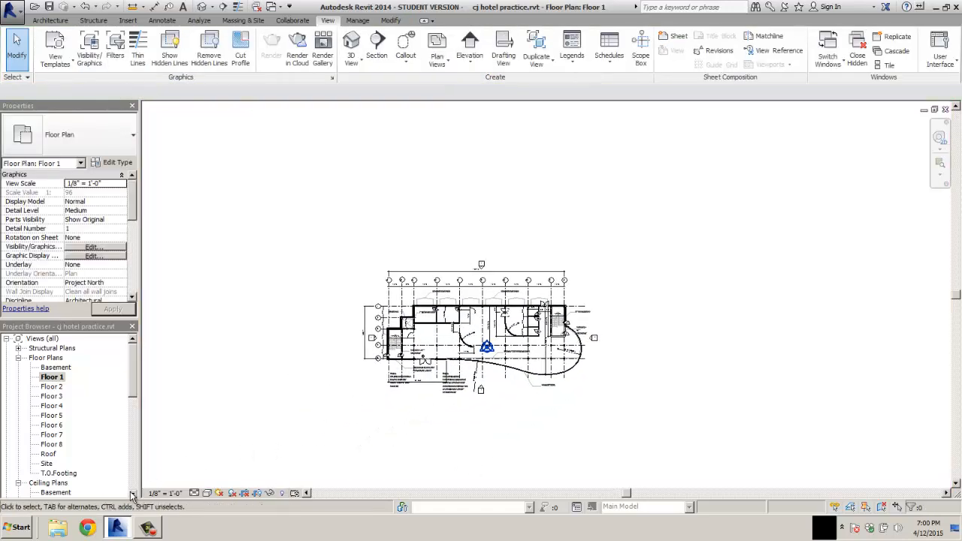
- Open the camera view 3D View 4 to look at the stair area
left_click_drag(133, 385, 133, 490)
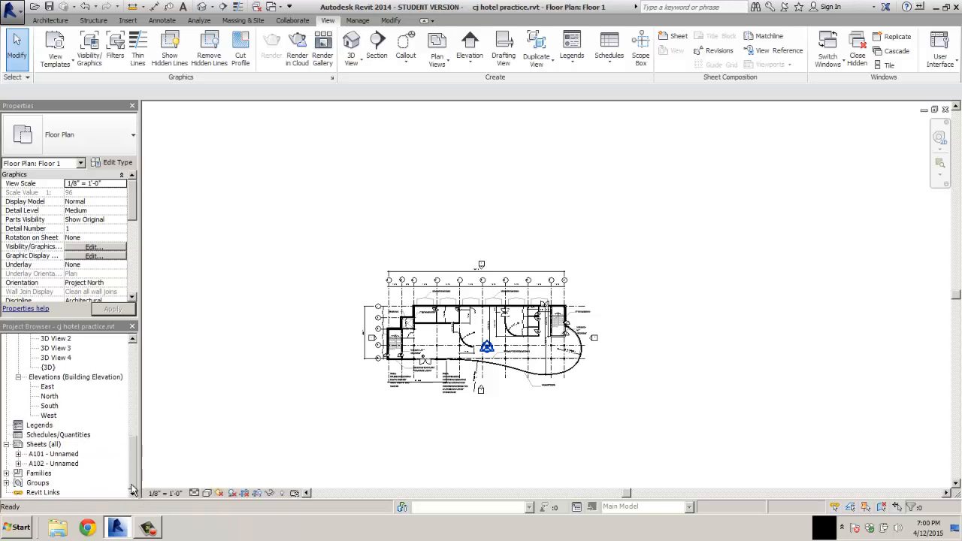
scroll(68, 421, "up", 2)
left_click(55, 406)
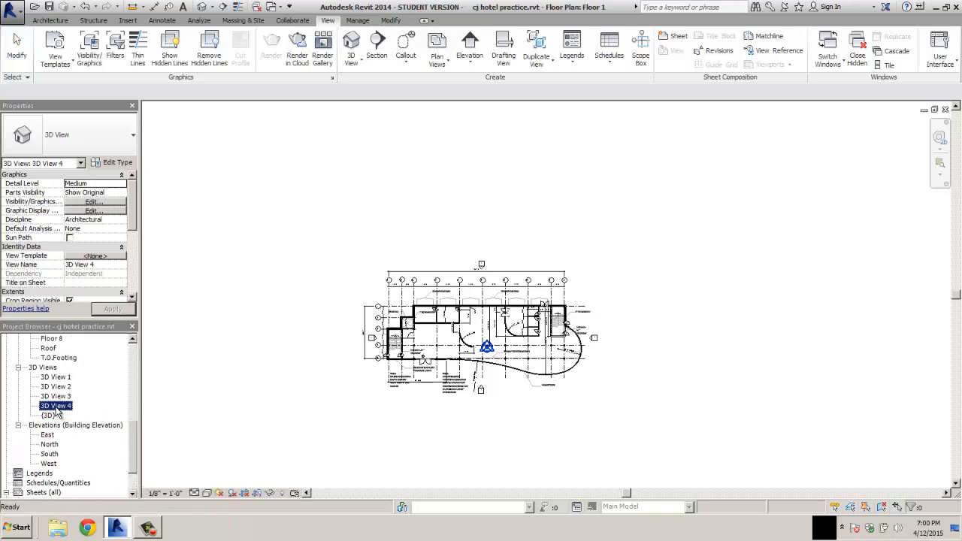
double_click(55, 408)
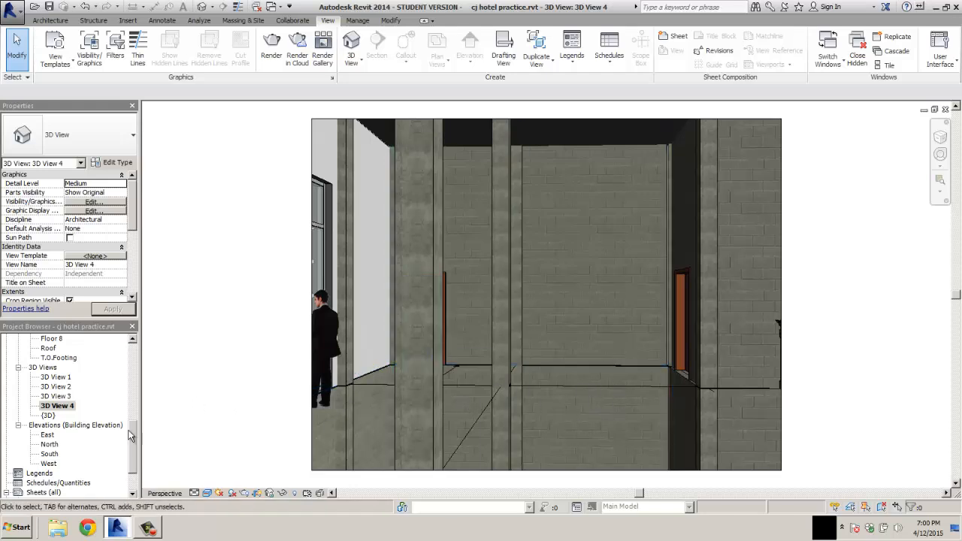
- Open the camera view 3D View 3 and examine the basement floor and walls
double_click(57, 396)
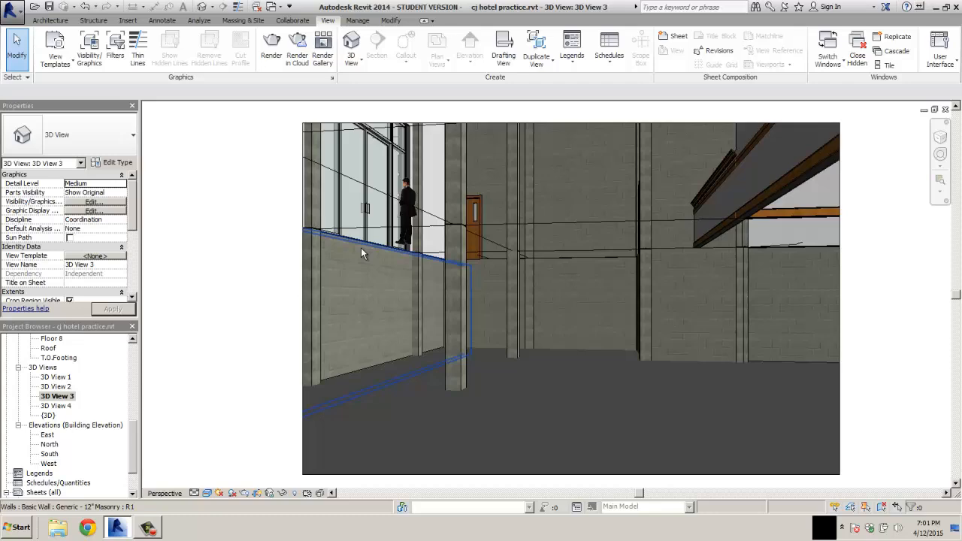
scroll(597, 216, "up", 2)
scroll(598, 217, "down", 3)
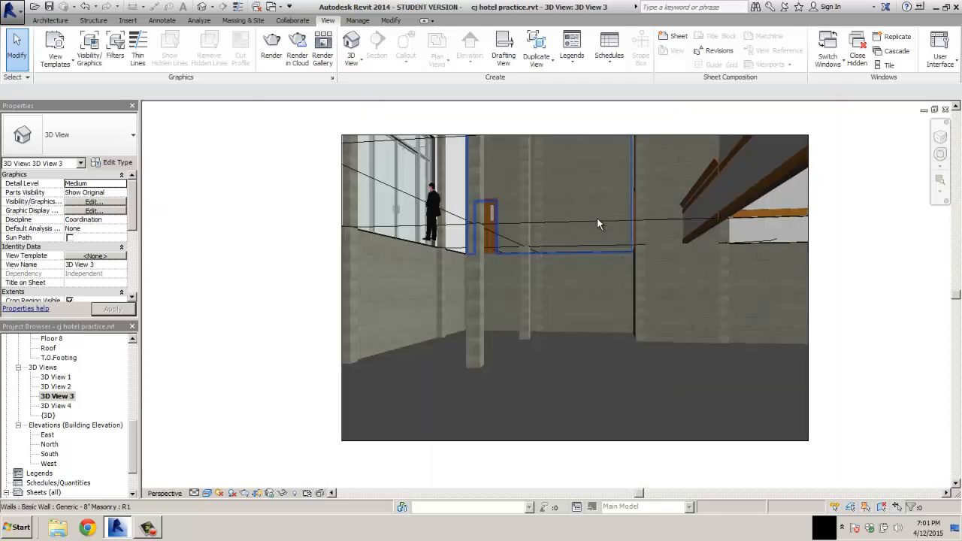
scroll(594, 219, "up", 2)
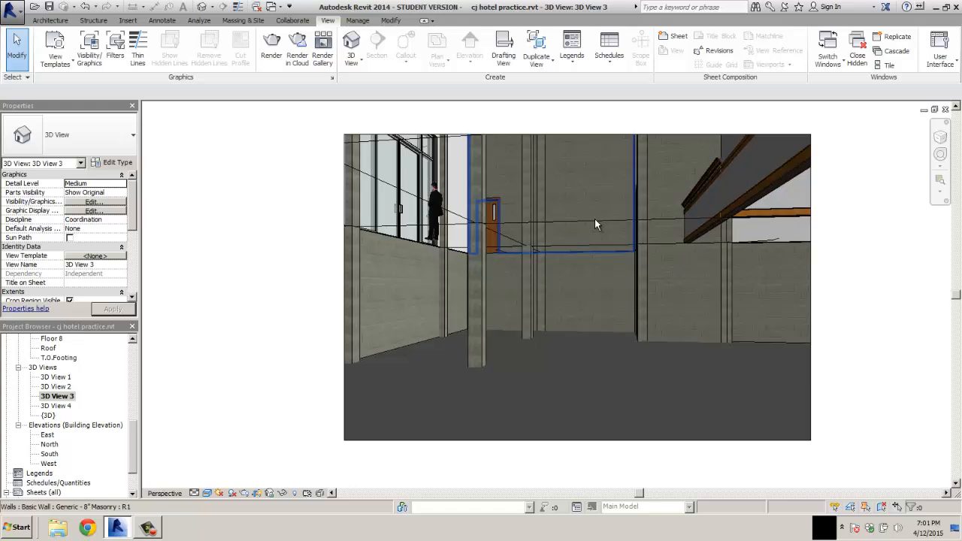